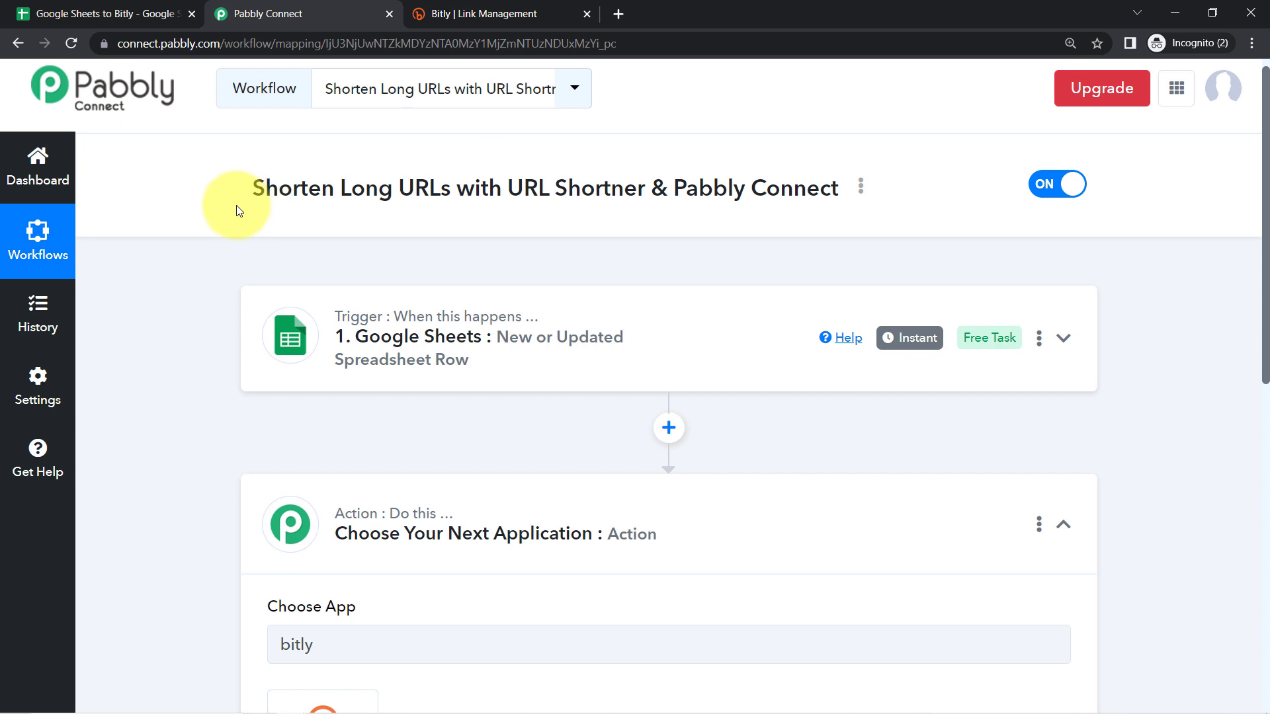
Highlight parts of the Shorten Long URLs workflow title, then switch to the 'Google Sheets to Bitly' spreadsheet.
{"action": "left_click_drag", "start_coordinate": [260, 193], "coordinate": [609, 192]}
{"action": "left_click_drag", "start_coordinate": [712, 190], "coordinate": [794, 190]}
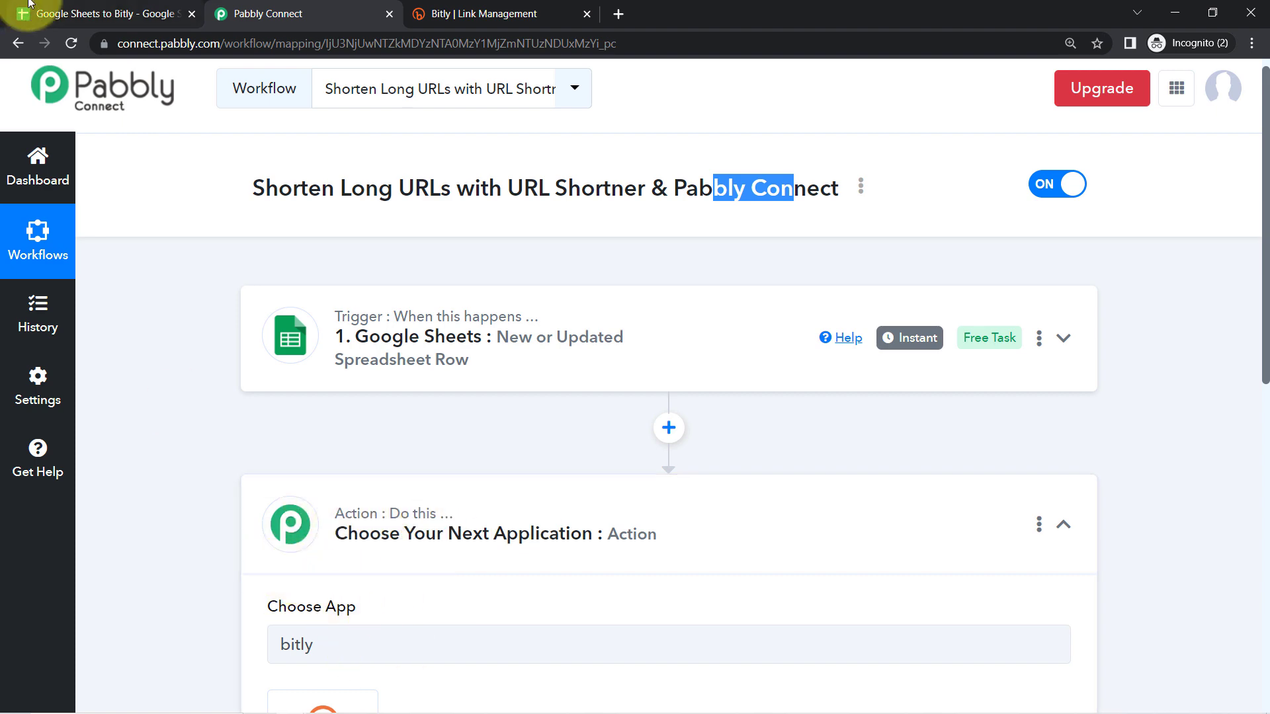
{"action": "left_click", "coordinate": [55, 9]}
Point out the Long URL column B, the empty Short URL column C and the sheet name, then return to Pabbly.
{"action": "left_click", "coordinate": [411, 219]}
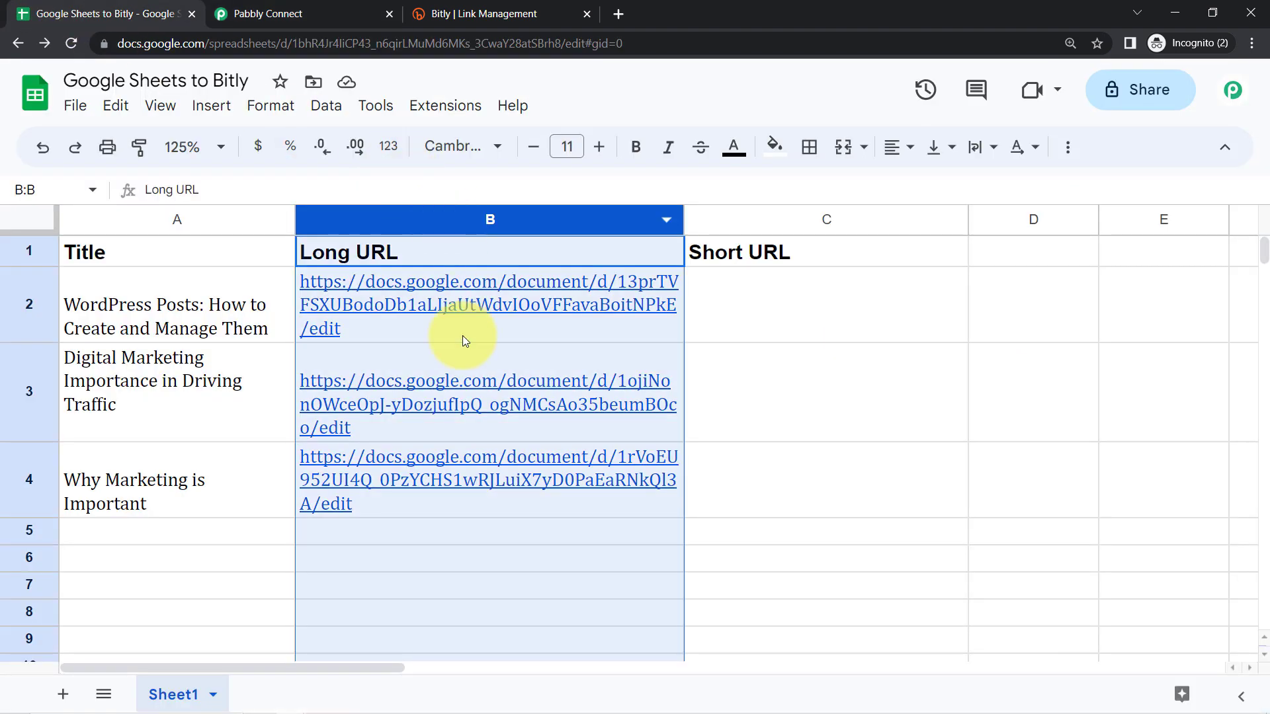
{"action": "left_click", "coordinate": [747, 221]}
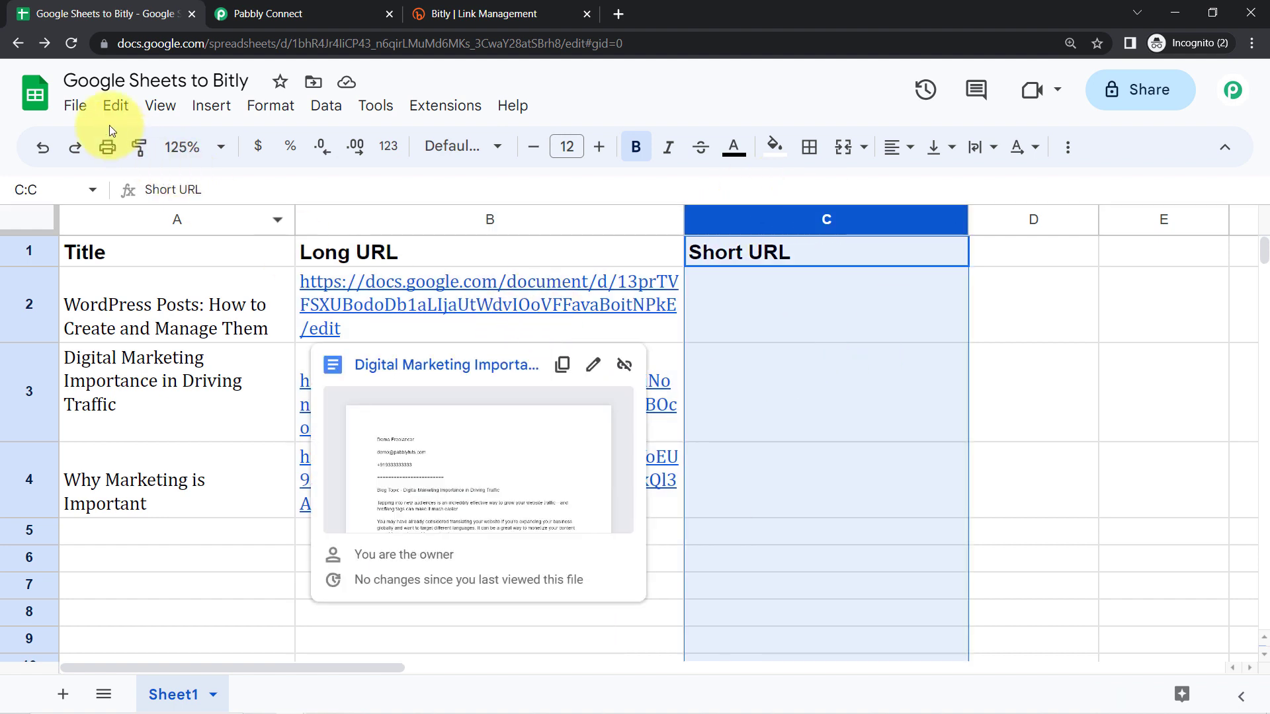
{"action": "left_click", "coordinate": [70, 80]}
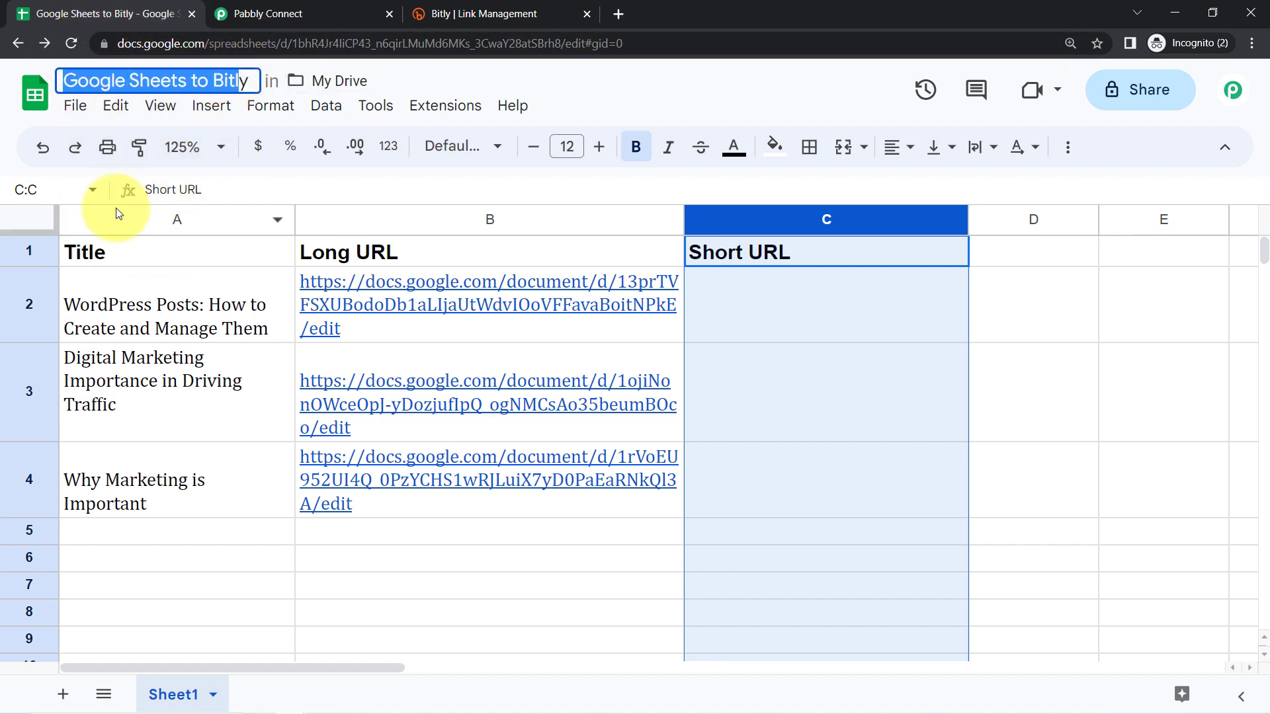
{"action": "left_click", "coordinate": [225, 6]}
Reveal the trigger's captured response and match it to row 2's title (A2) and long URL (B2).
{"action": "left_click", "coordinate": [406, 327]}
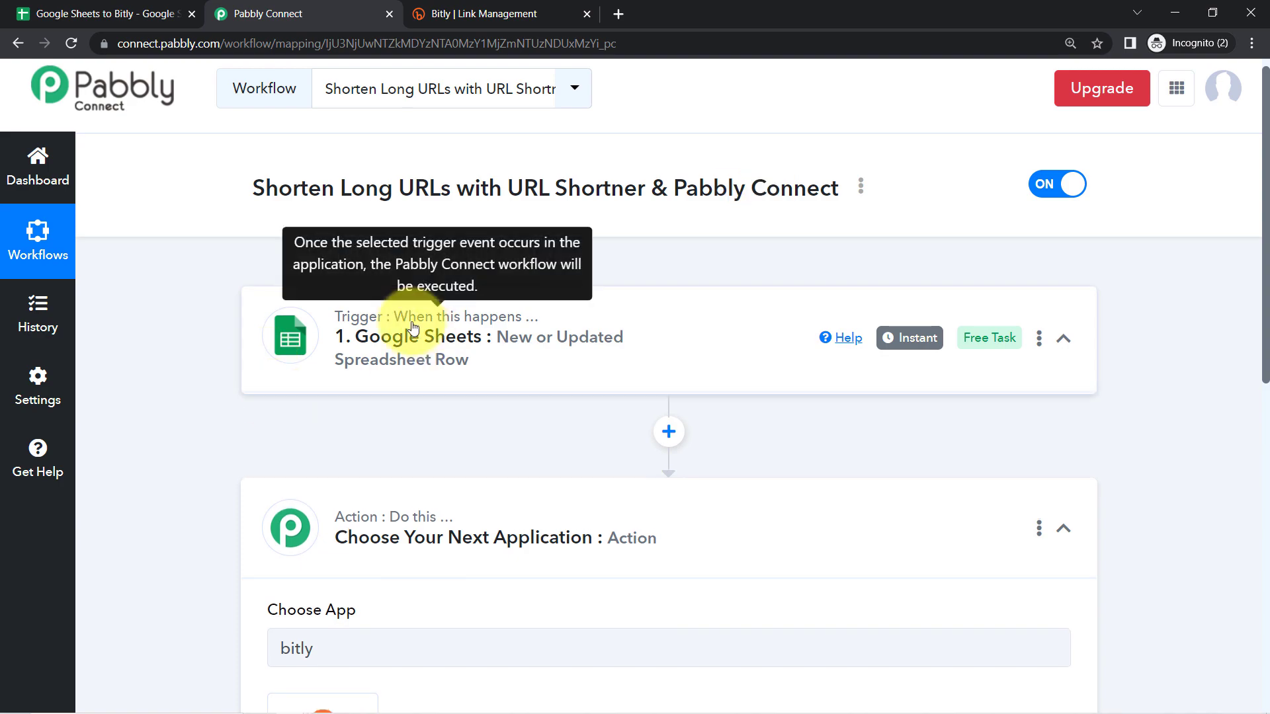
{"action": "left_click_drag", "start_coordinate": [1266, 184], "coordinate": [1264, 393]}
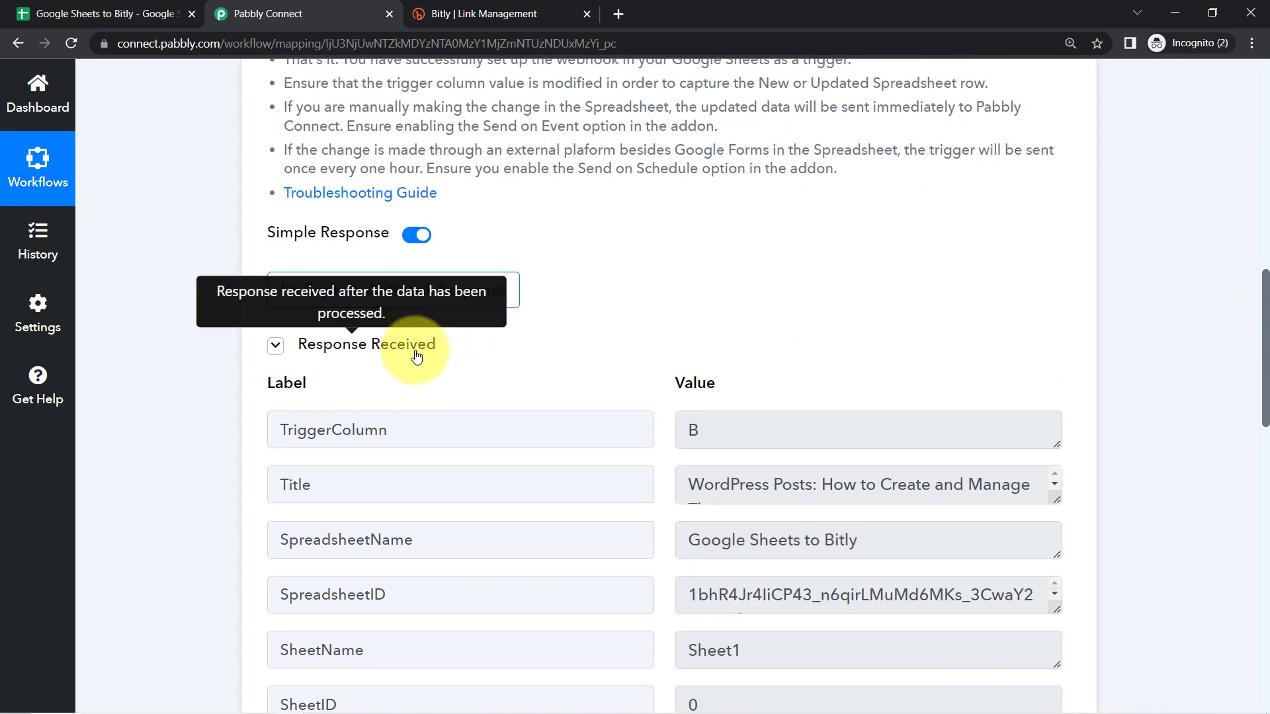
{"action": "left_click", "coordinate": [368, 348]}
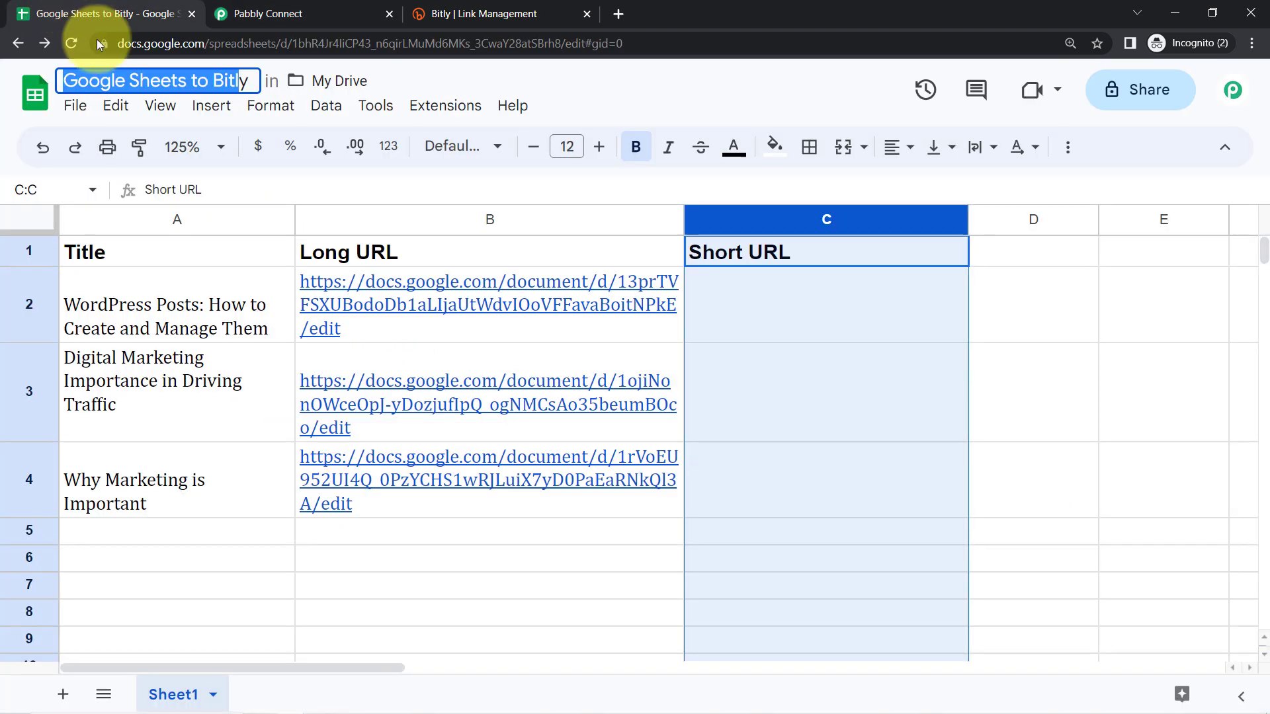
{"action": "left_click", "coordinate": [99, 13]}
{"action": "left_click", "coordinate": [31, 303]}
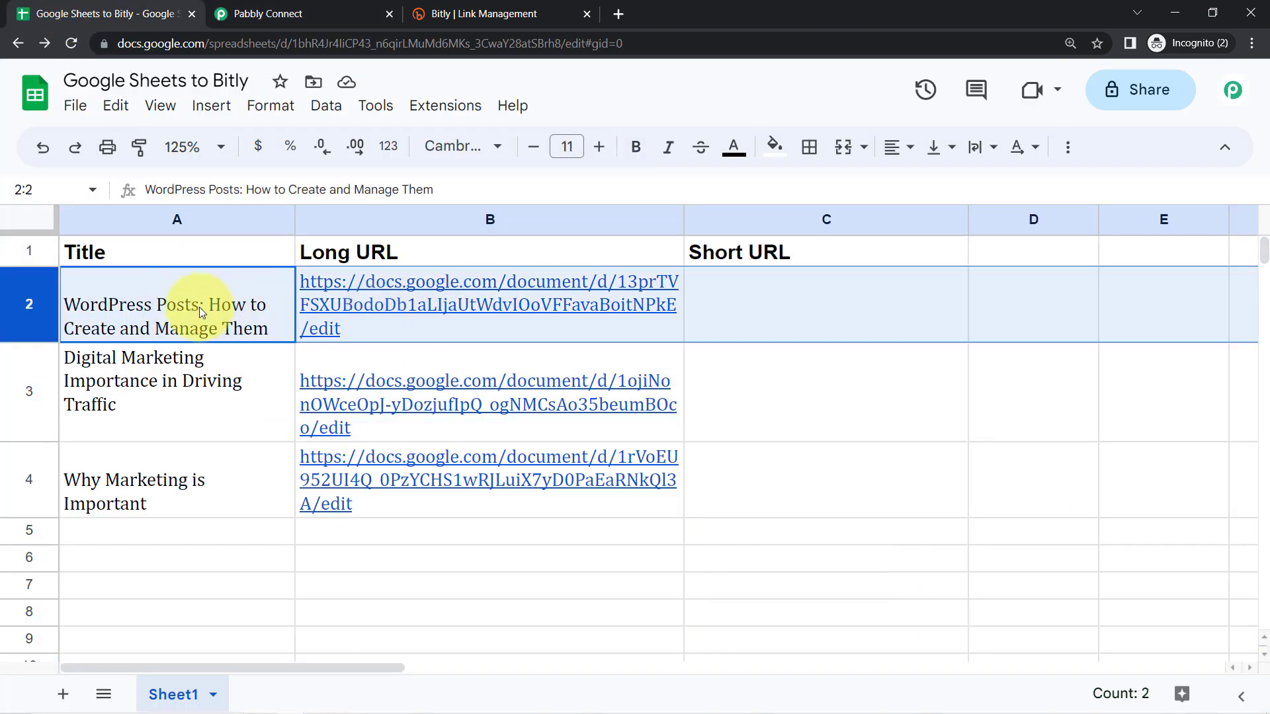
{"action": "left_click", "coordinate": [127, 304]}
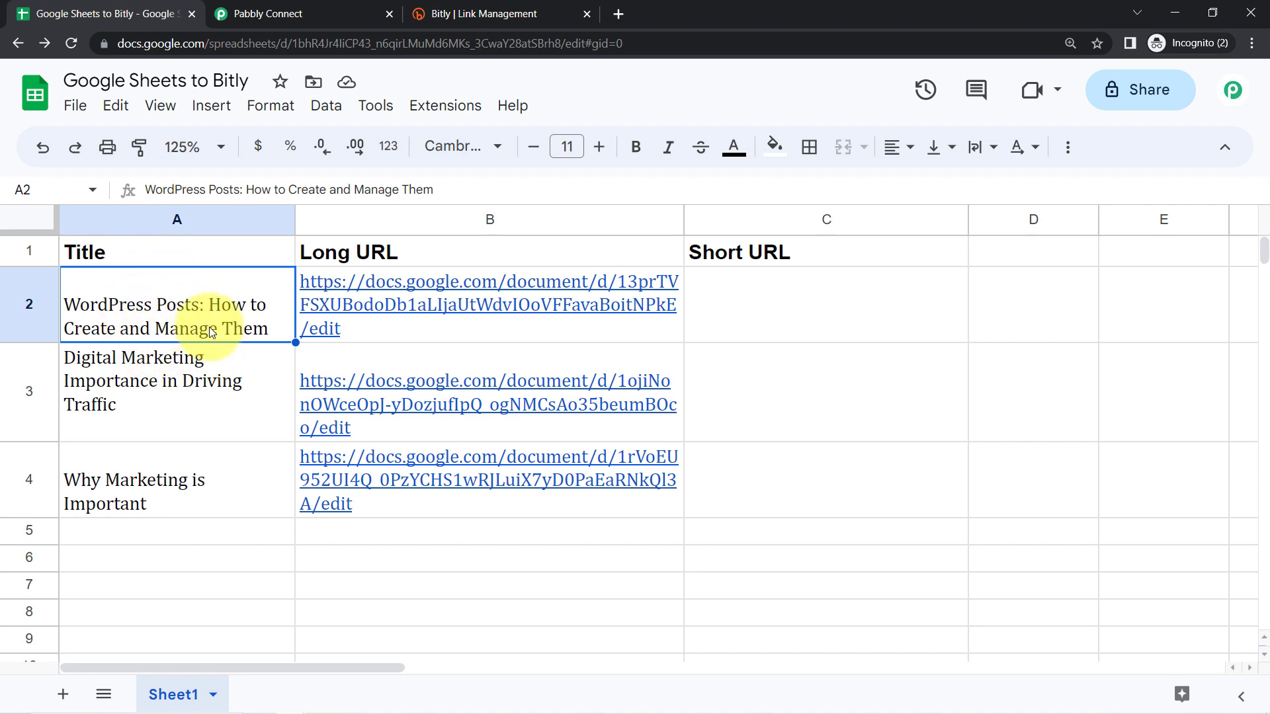
{"action": "left_click", "coordinate": [430, 333]}
Enlarge the Title and Long URL response fields to show full text, including RowIndex 2.
{"action": "left_click", "coordinate": [311, 14]}
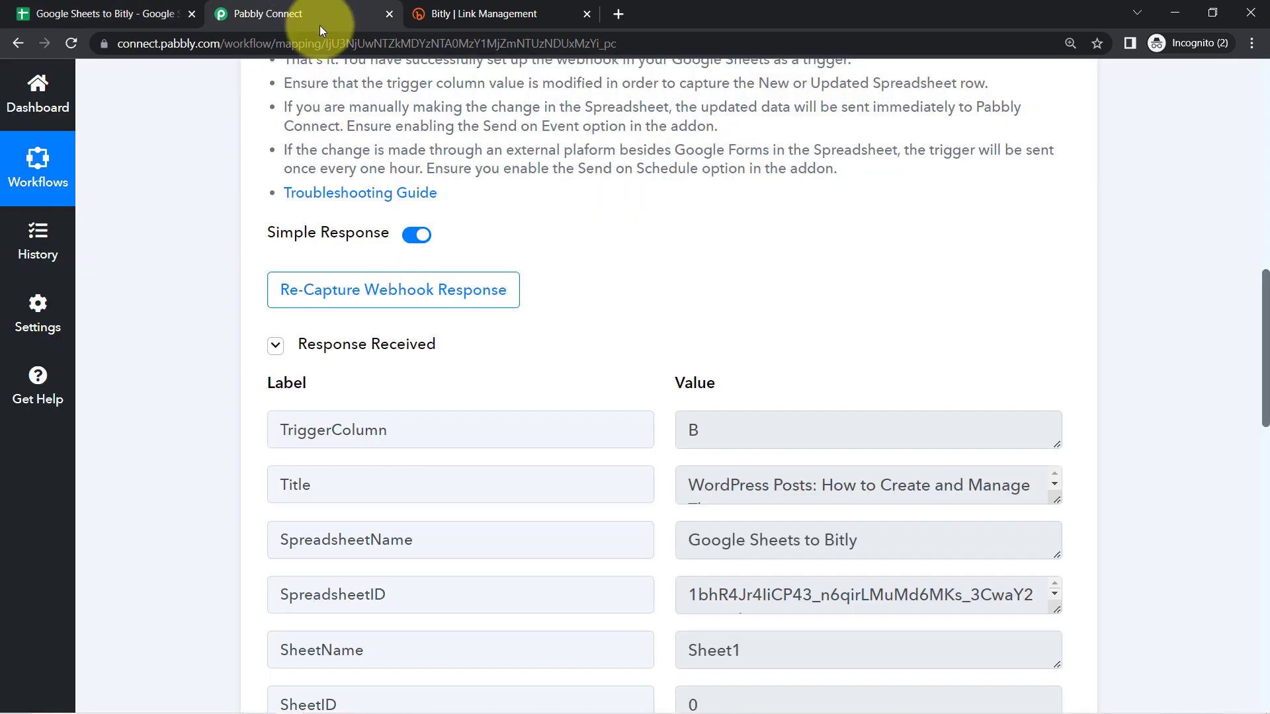
{"action": "scroll", "coordinate": [1265, 310], "scroll_direction": "down", "scroll_amount": 3}
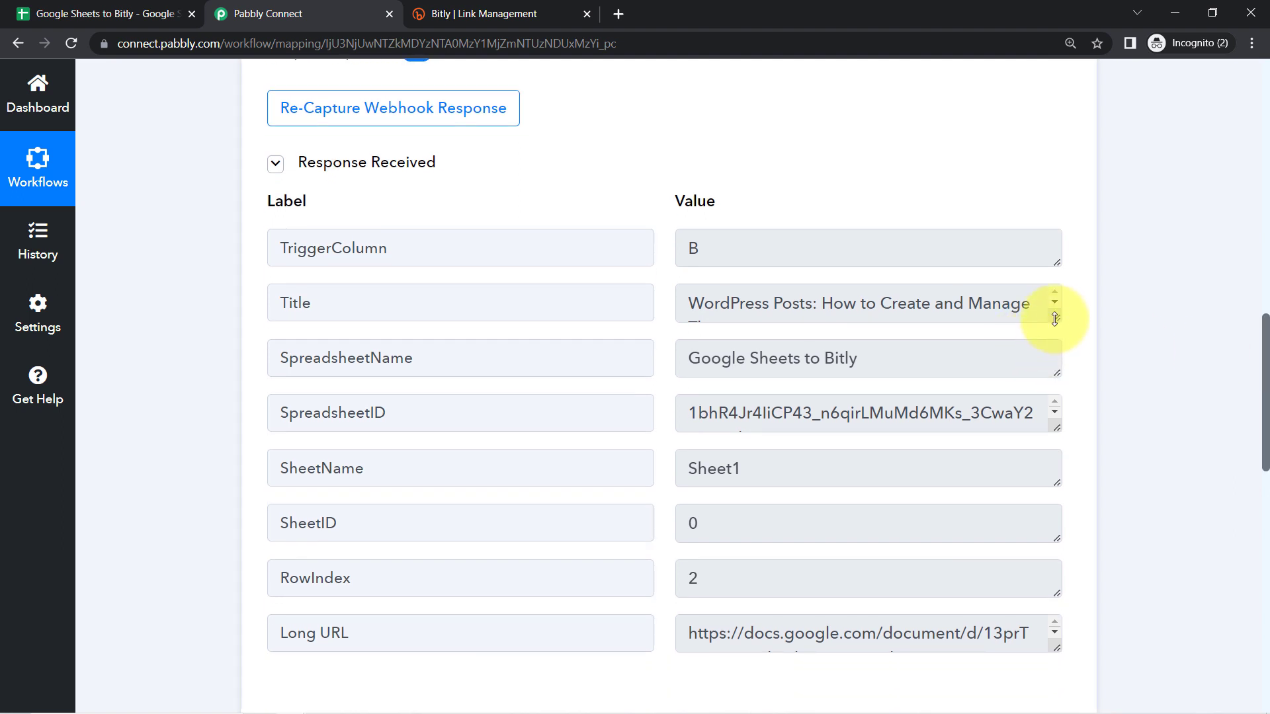
{"action": "left_click_drag", "start_coordinate": [1056, 318], "coordinate": [1057, 376]}
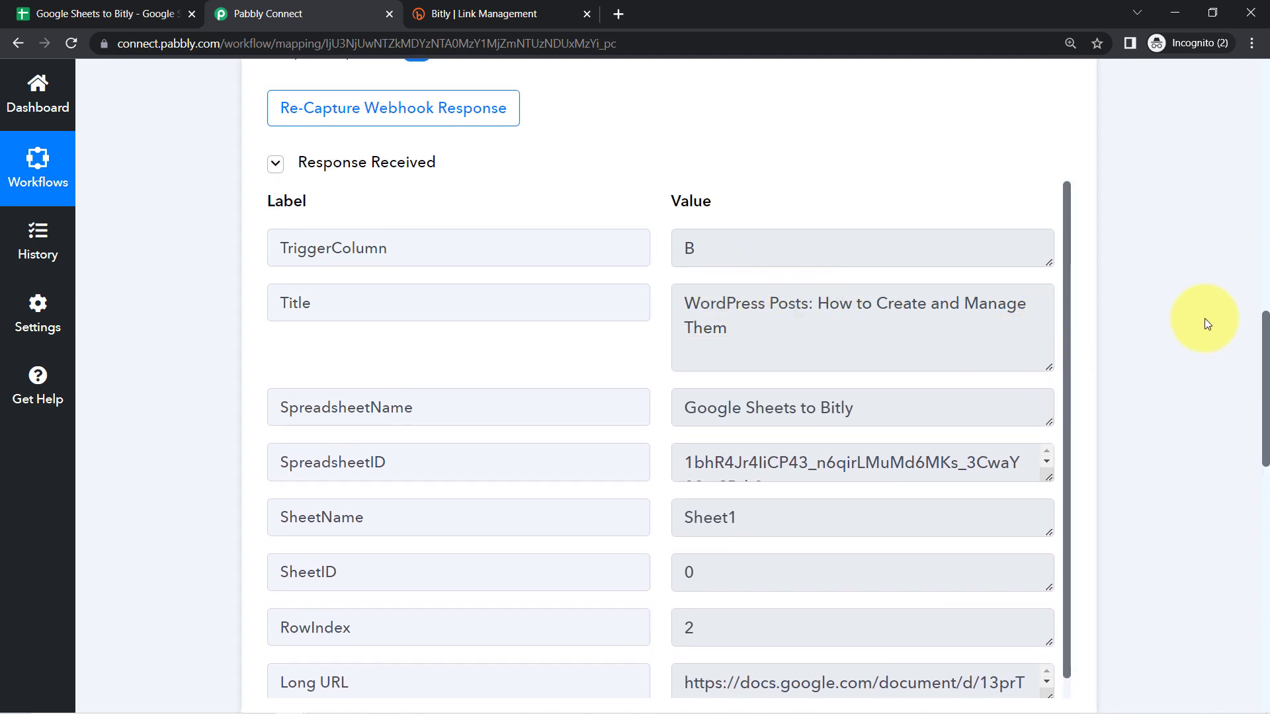
{"action": "left_click_drag", "start_coordinate": [1265, 357], "coordinate": [1266, 395]}
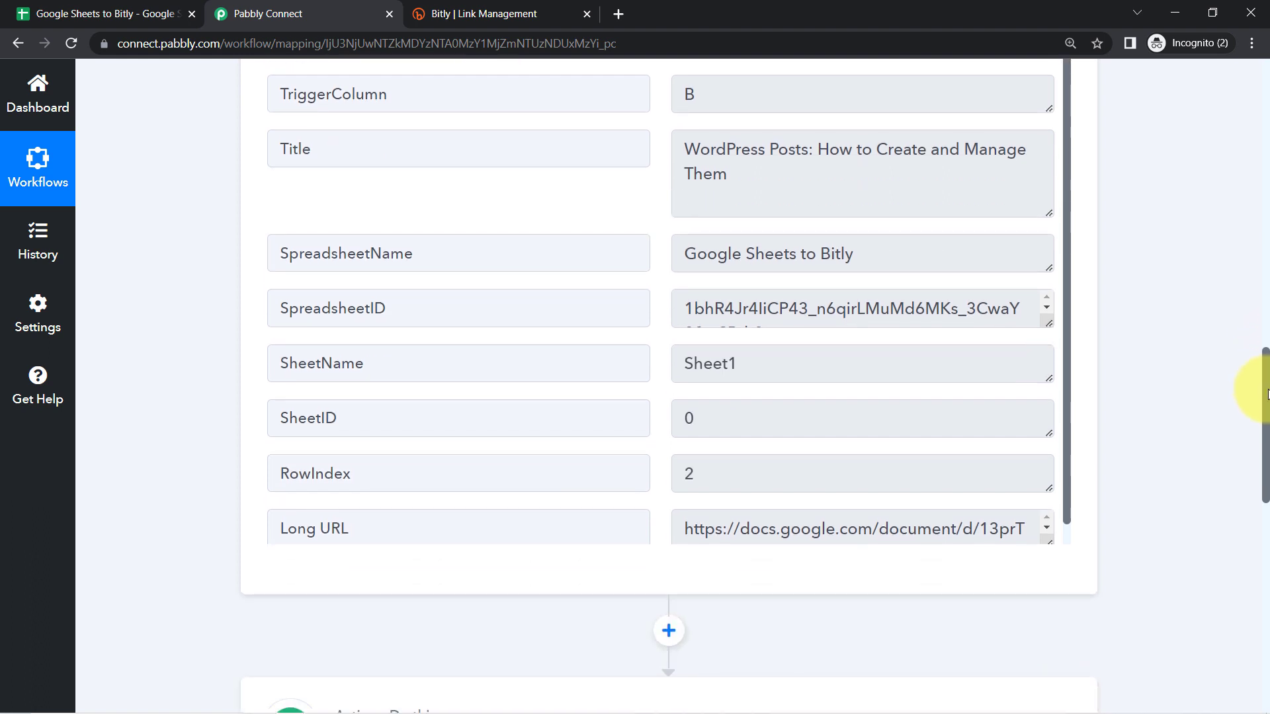
{"action": "left_click_drag", "start_coordinate": [1064, 402], "coordinate": [1066, 483]}
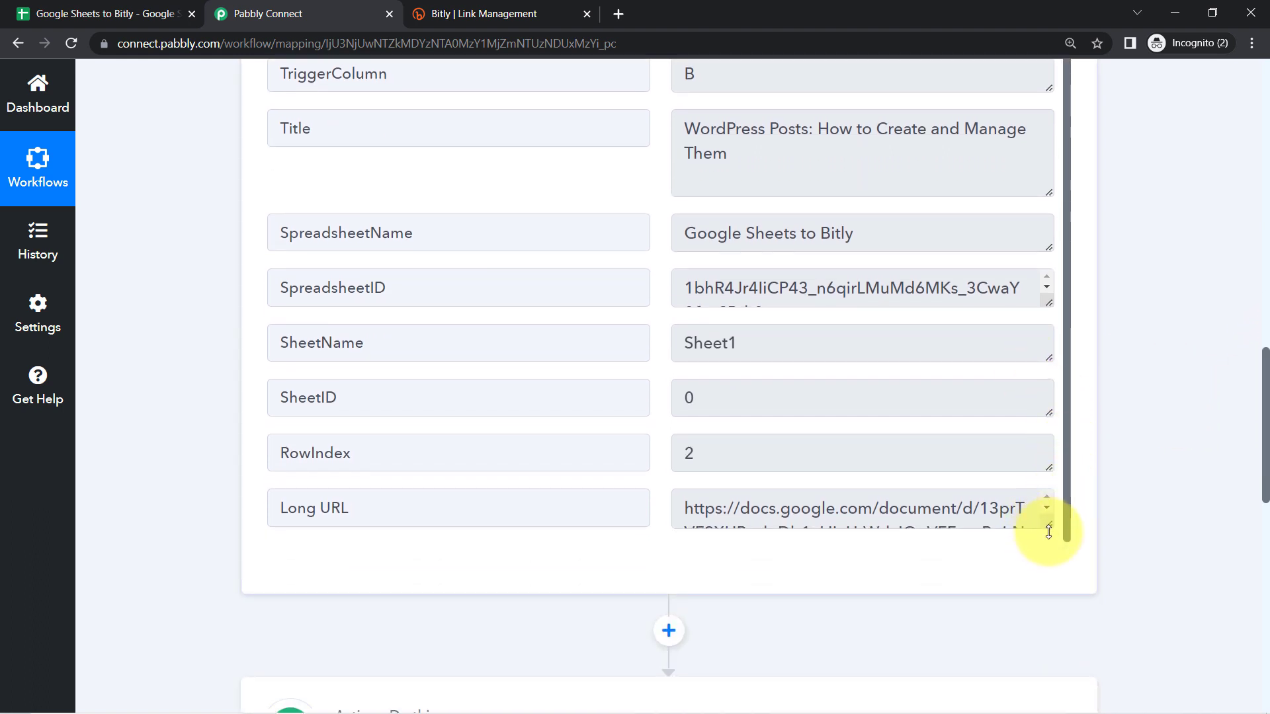
{"action": "left_click_drag", "start_coordinate": [1049, 533], "coordinate": [1051, 564]}
{"action": "left_click_drag", "start_coordinate": [1069, 486], "coordinate": [962, 546]}
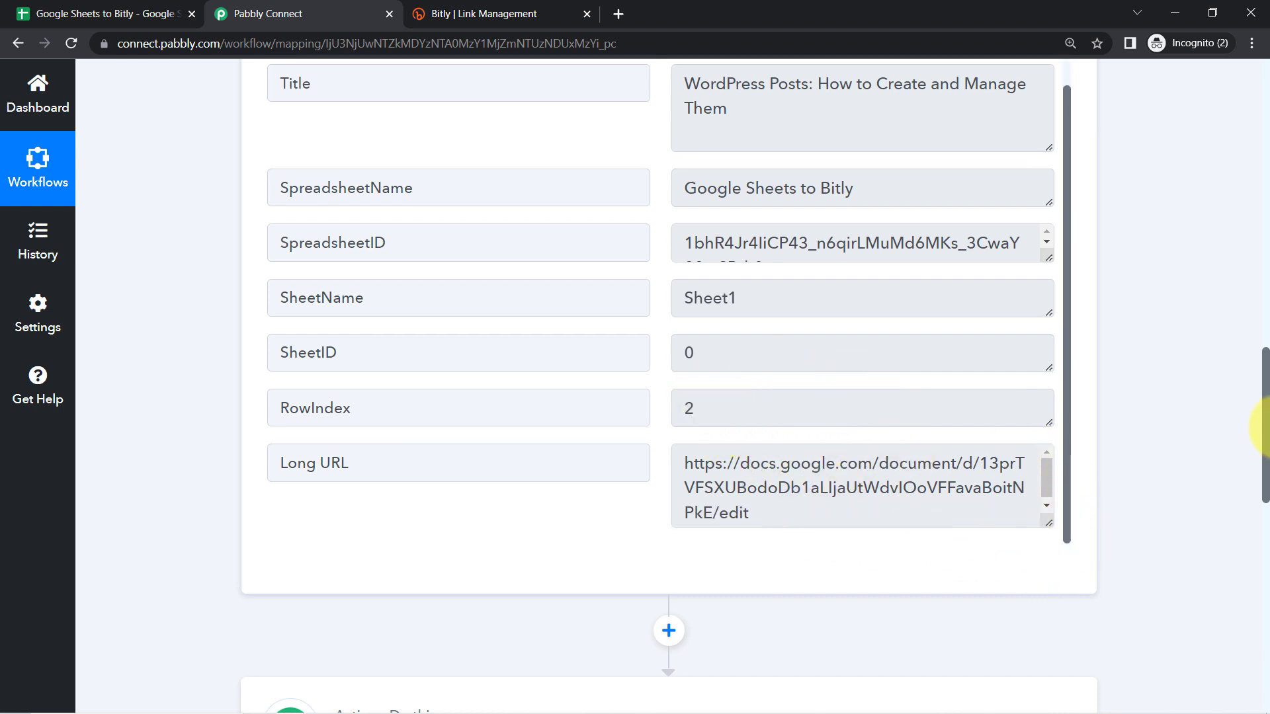
{"action": "left_click_drag", "start_coordinate": [1263, 400], "coordinate": [1259, 545]}
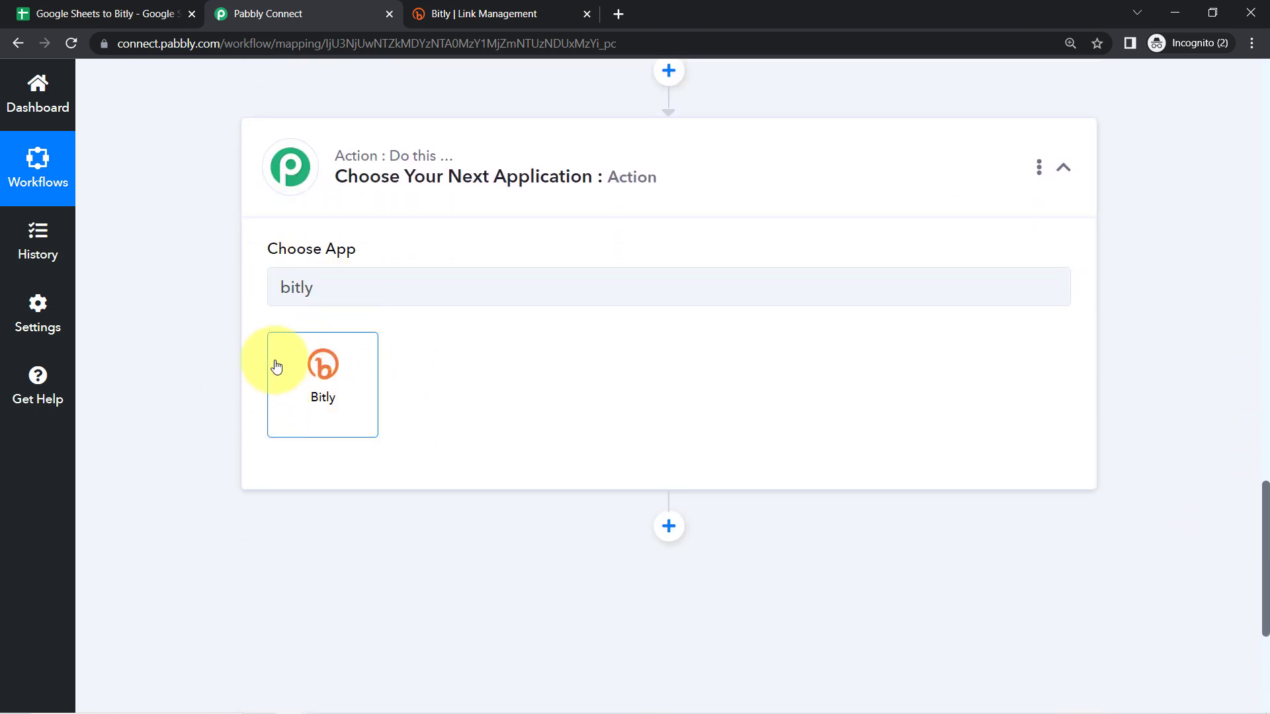
Try searching the action app list for other shorteners, 'shorl' and 'switch'.
{"action": "left_click", "coordinate": [317, 363]}
{"action": "mouse_move", "coordinate": [320, 692]}
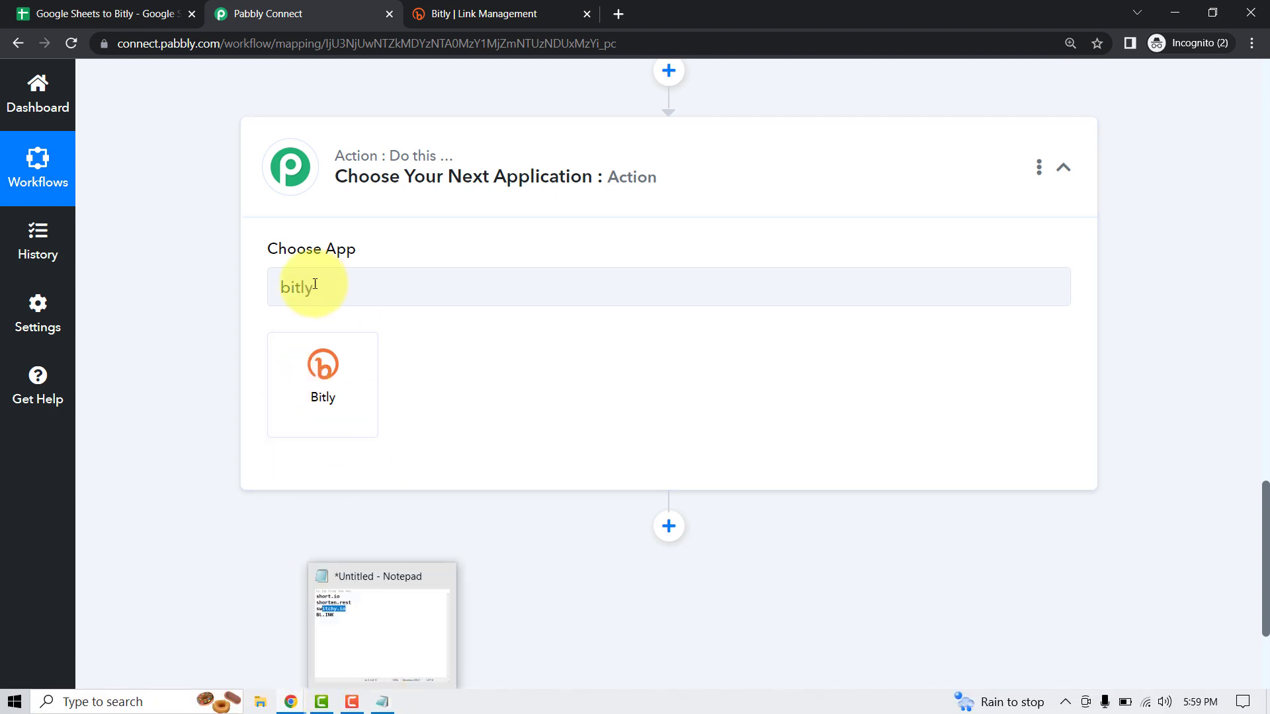
{"action": "left_click_drag", "start_coordinate": [317, 286], "coordinate": [265, 291]}
{"action": "type", "text": "s"}
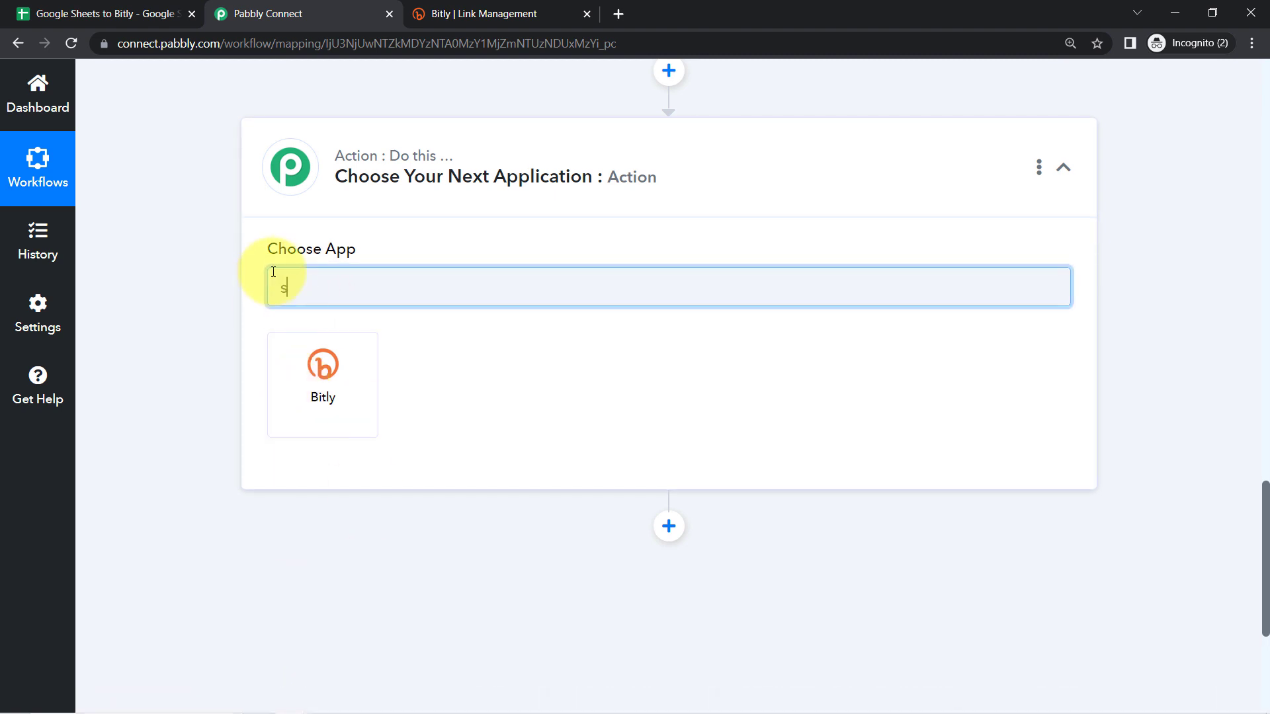
{"action": "type", "text": "hor"}
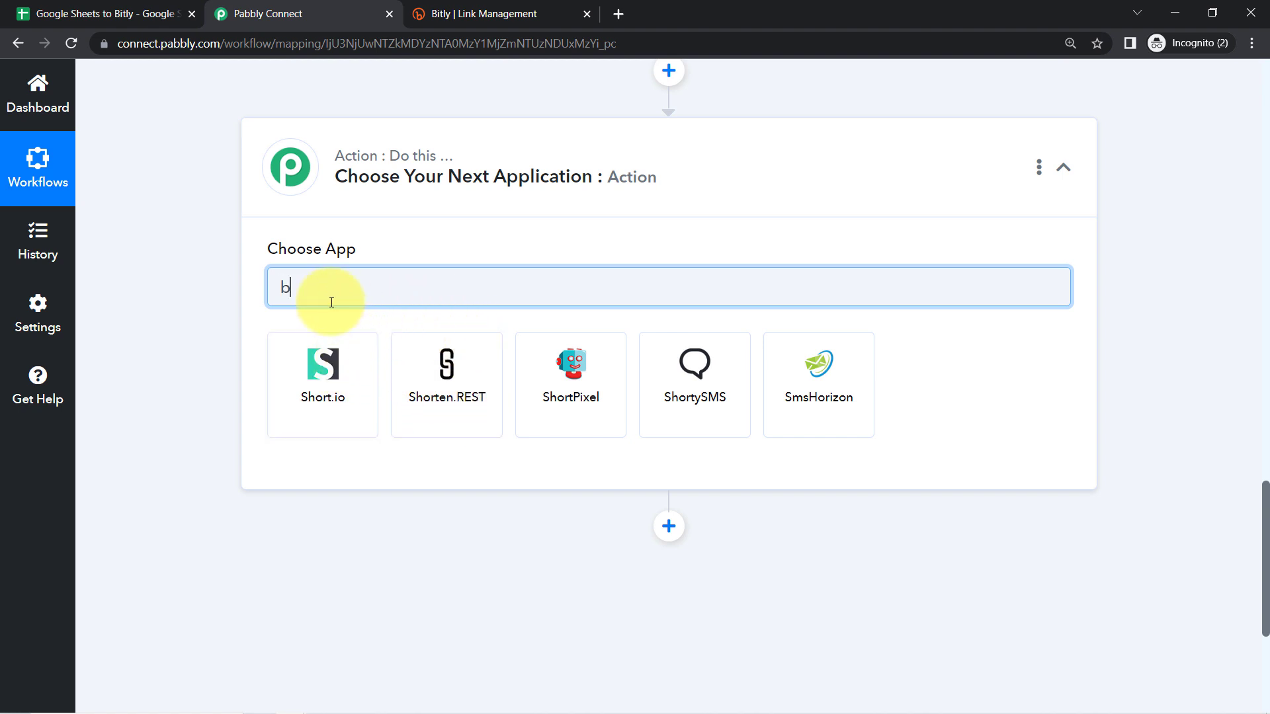
{"action": "type", "text": "l/"}
{"action": "mouse_move", "coordinate": [287, 254]}
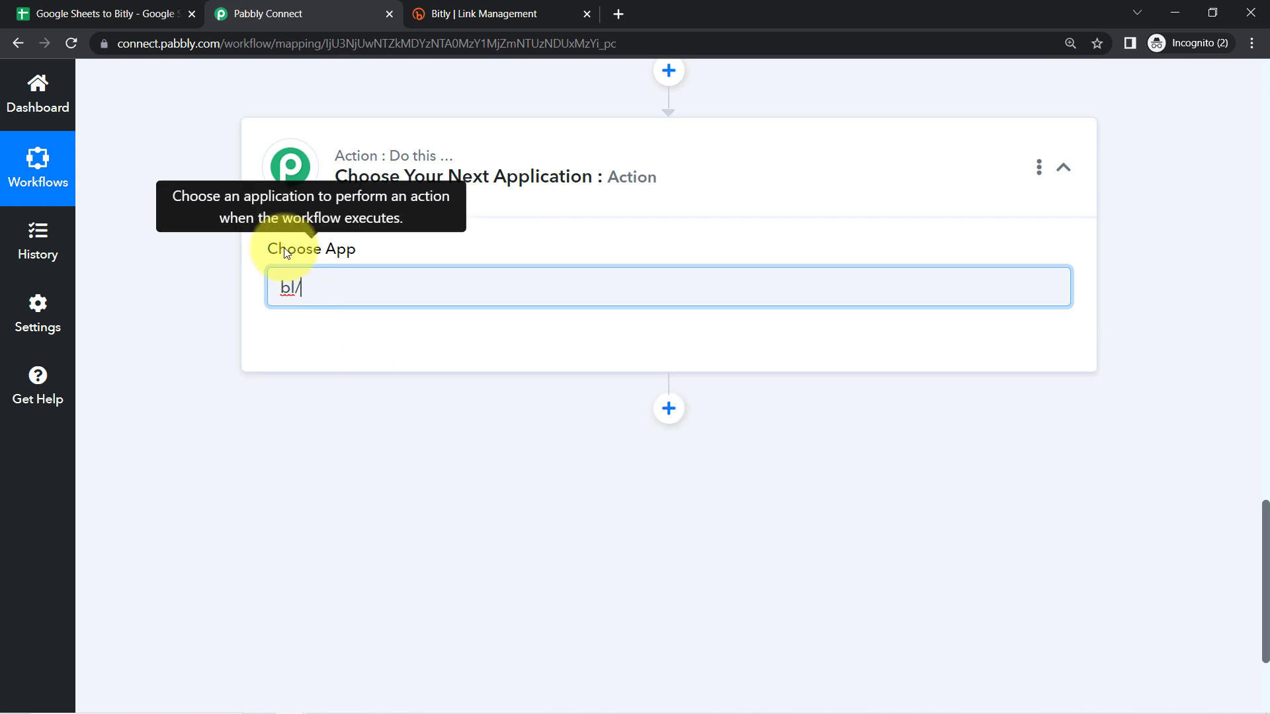
{"action": "key", "text": "BackSpace"}
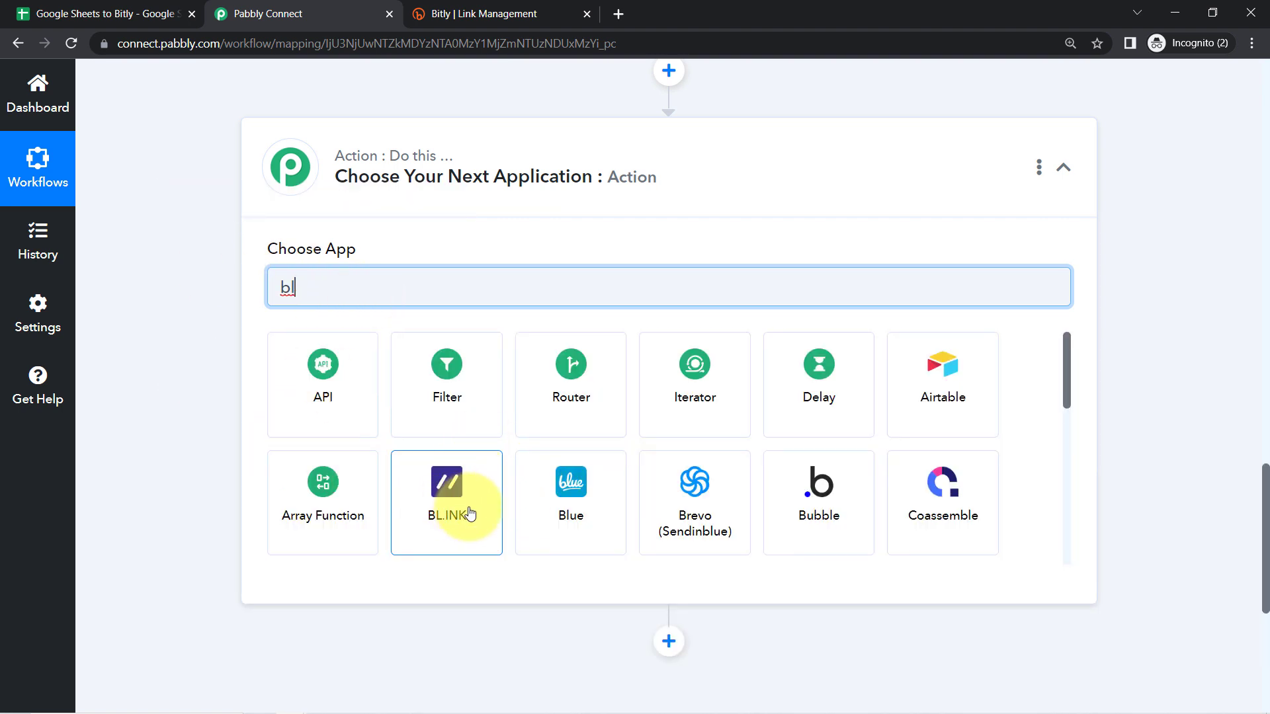
{"action": "double_click", "coordinate": [297, 285]}
{"action": "type", "text": "switch"}
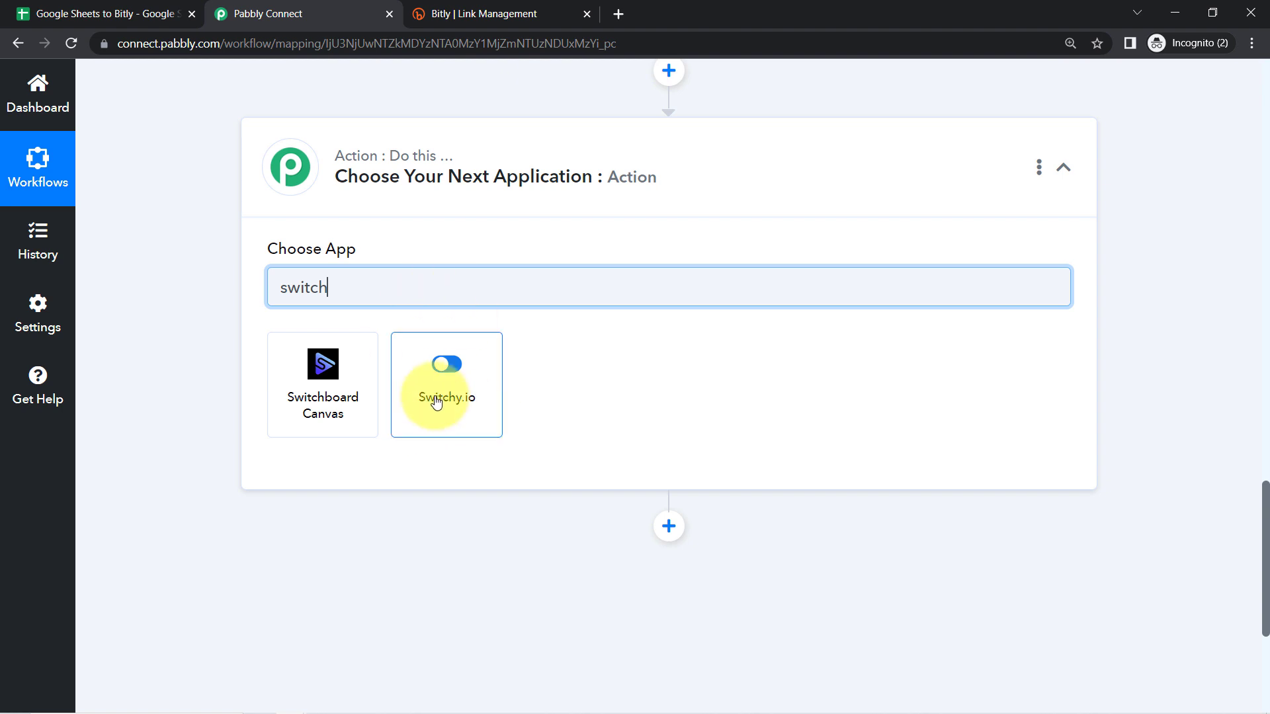
Search 'bit' and pick Bitly as the action app.
{"action": "double_click", "coordinate": [329, 286]}
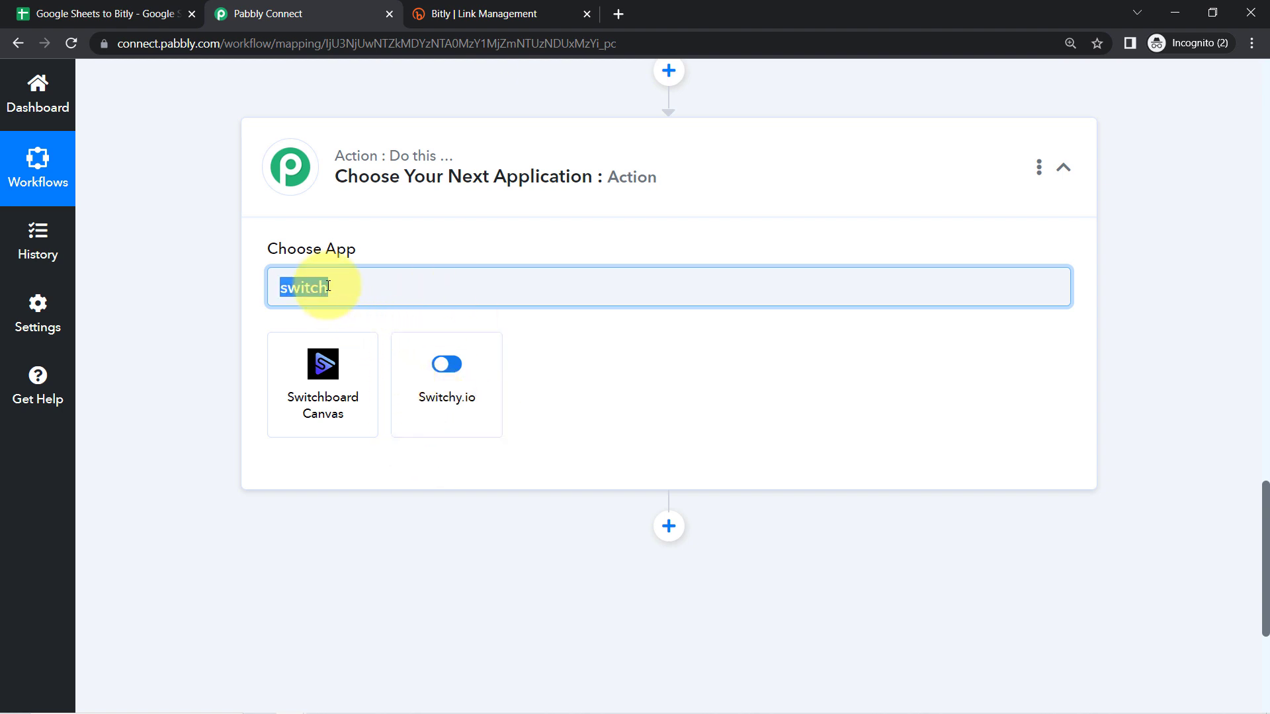
{"action": "type", "text": "bit"}
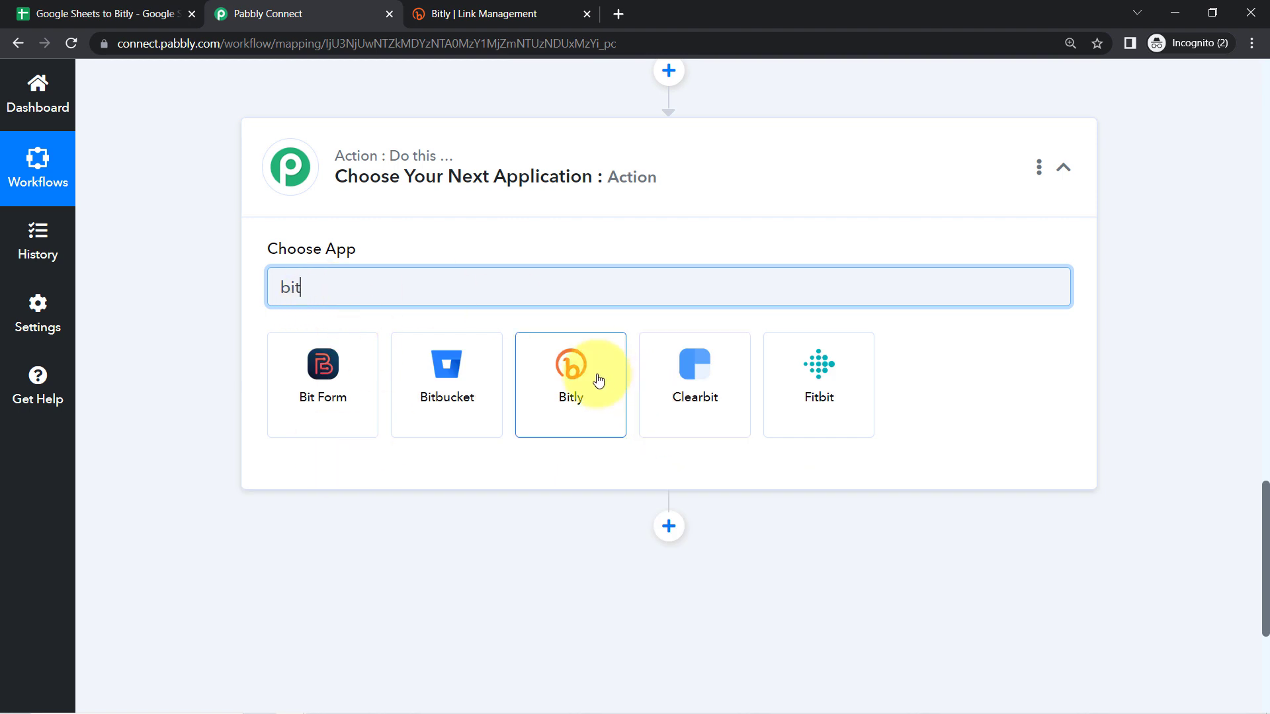
{"action": "left_click", "coordinate": [572, 363]}
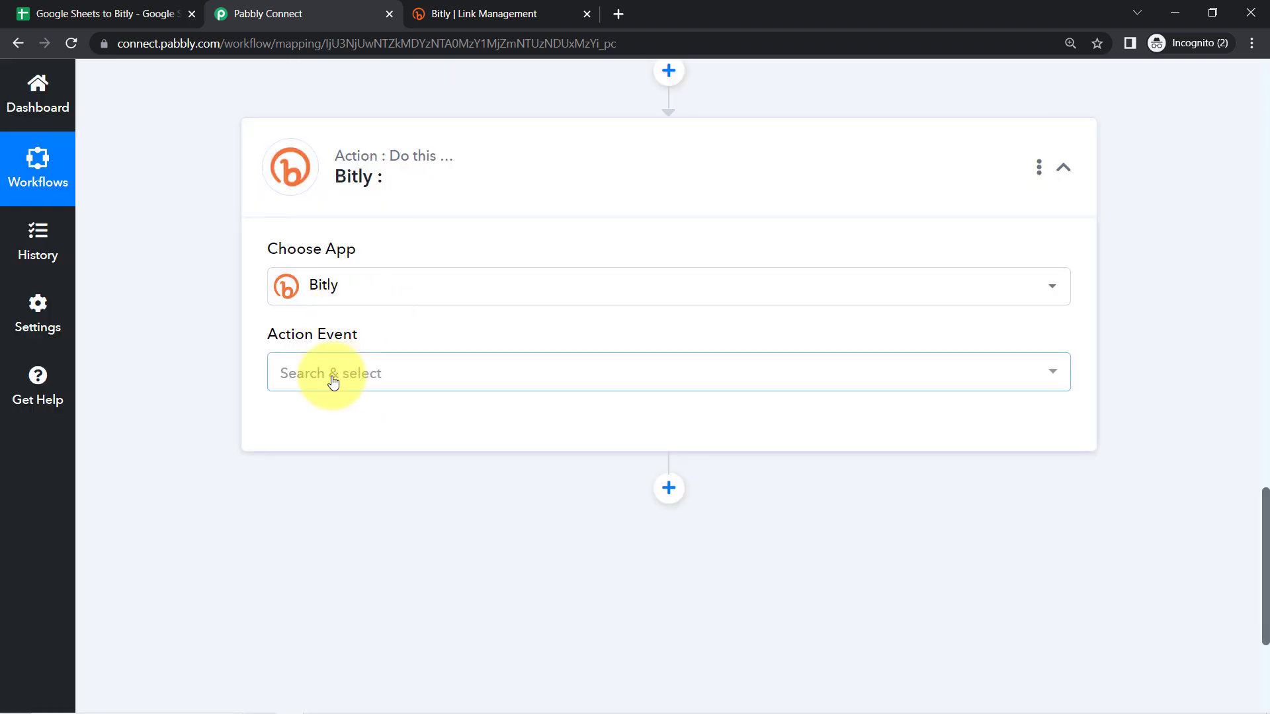
Choose Shorten Link as Bitly's action event and collapse the Google Sheets trigger card.
{"action": "left_click", "coordinate": [332, 377]}
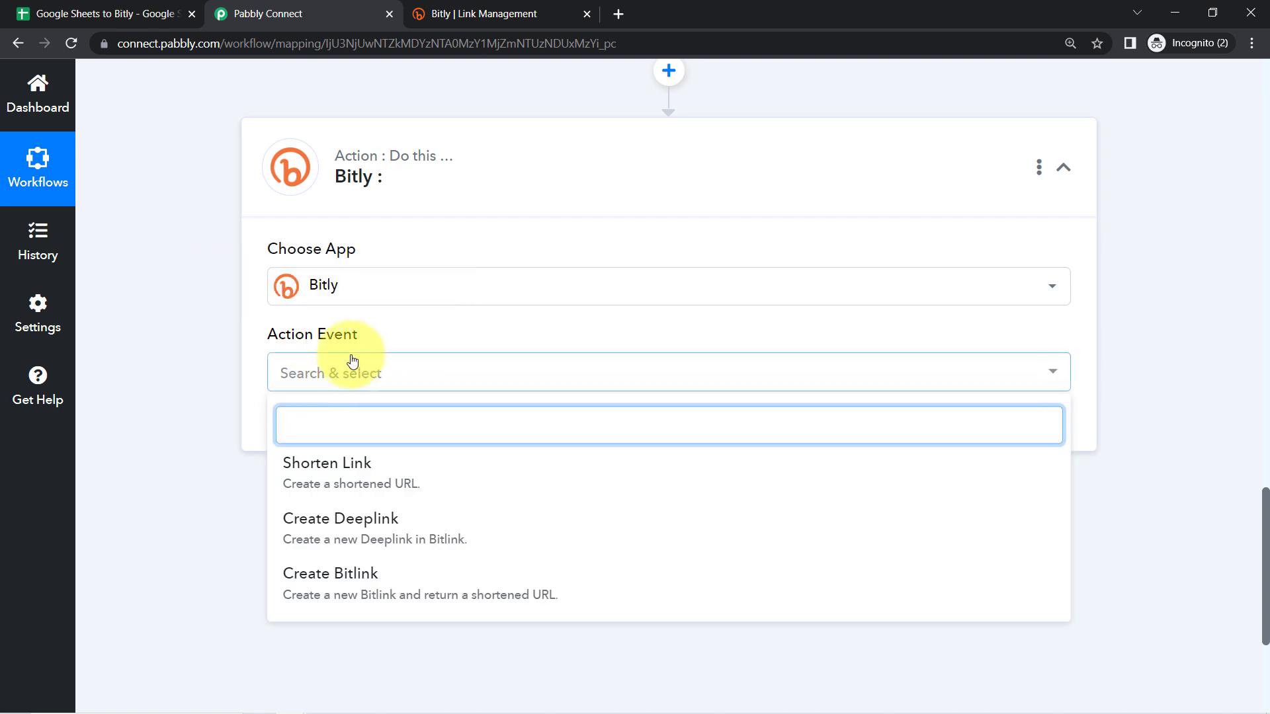
{"action": "left_click", "coordinate": [342, 410]}
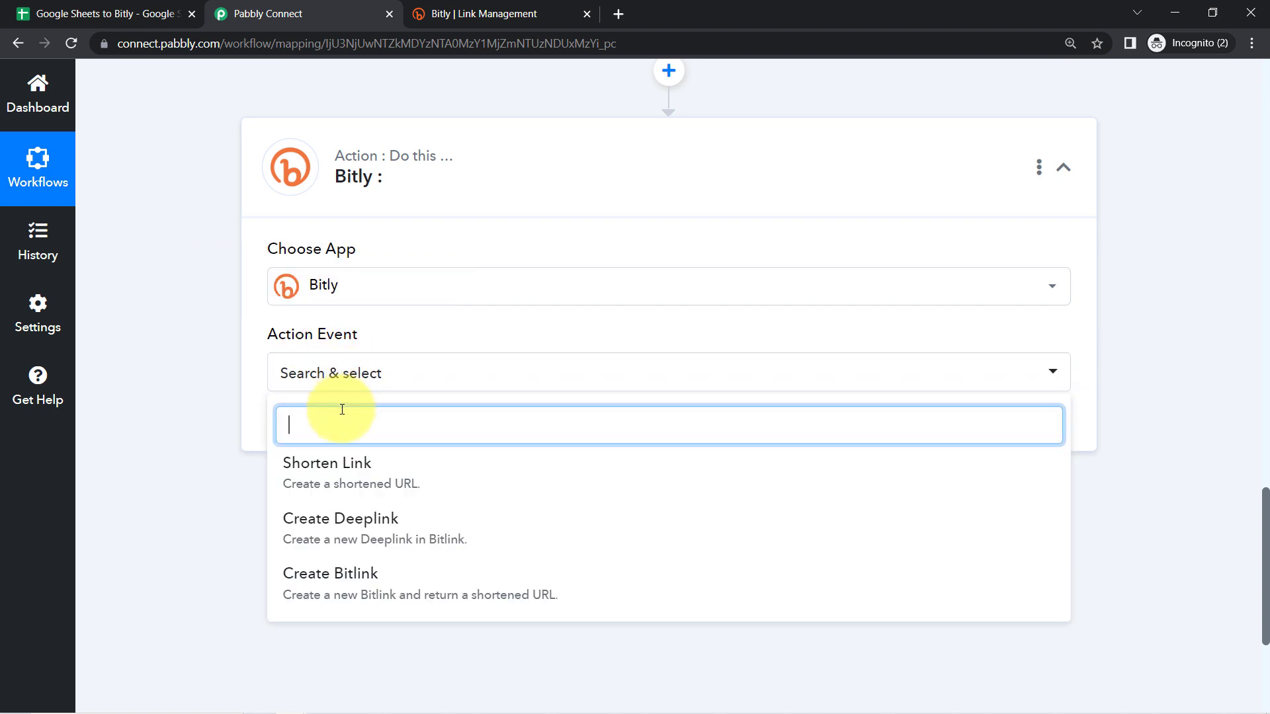
{"action": "left_click", "coordinate": [332, 481]}
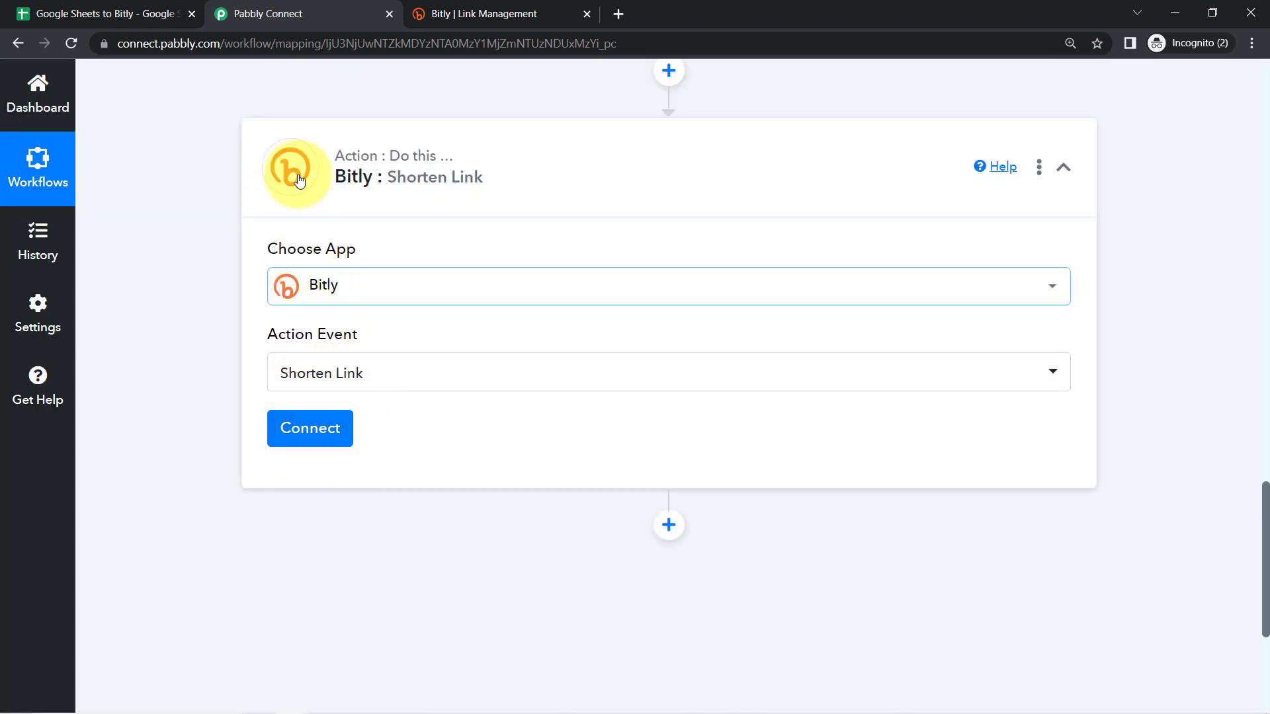
{"action": "left_click_drag", "start_coordinate": [1262, 516], "coordinate": [1249, 59]}
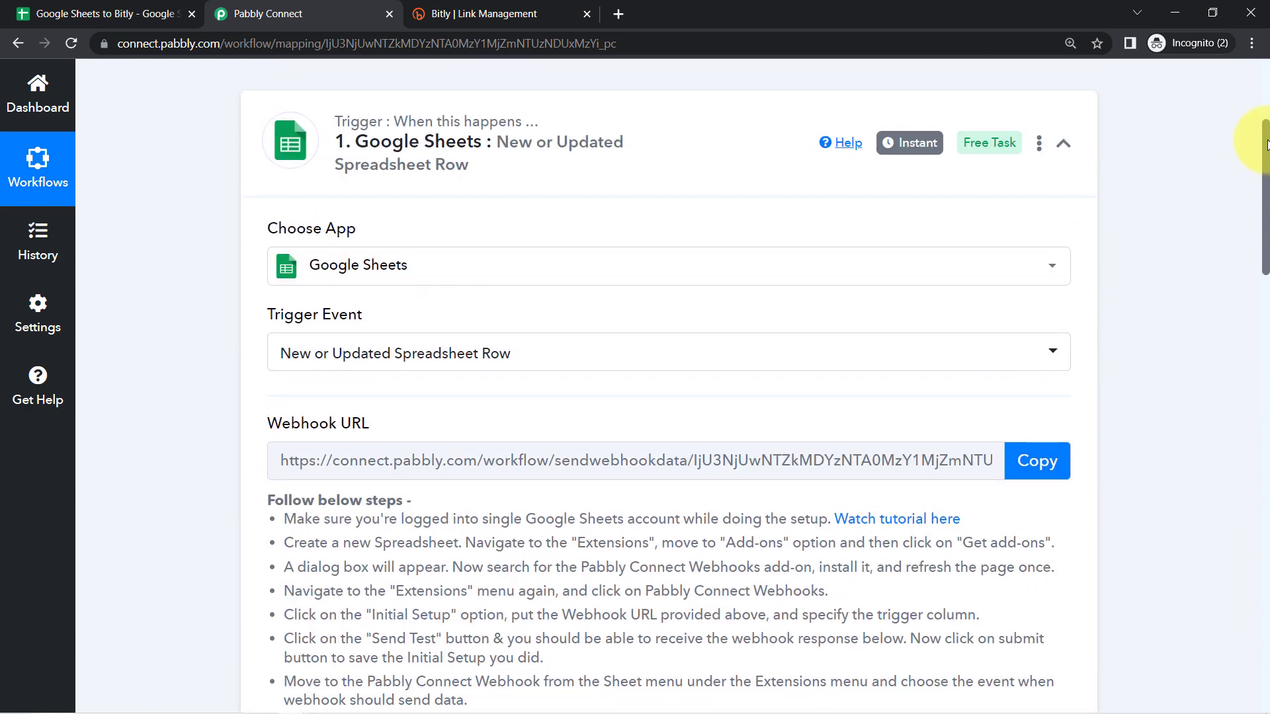
{"action": "left_click", "coordinate": [513, 156]}
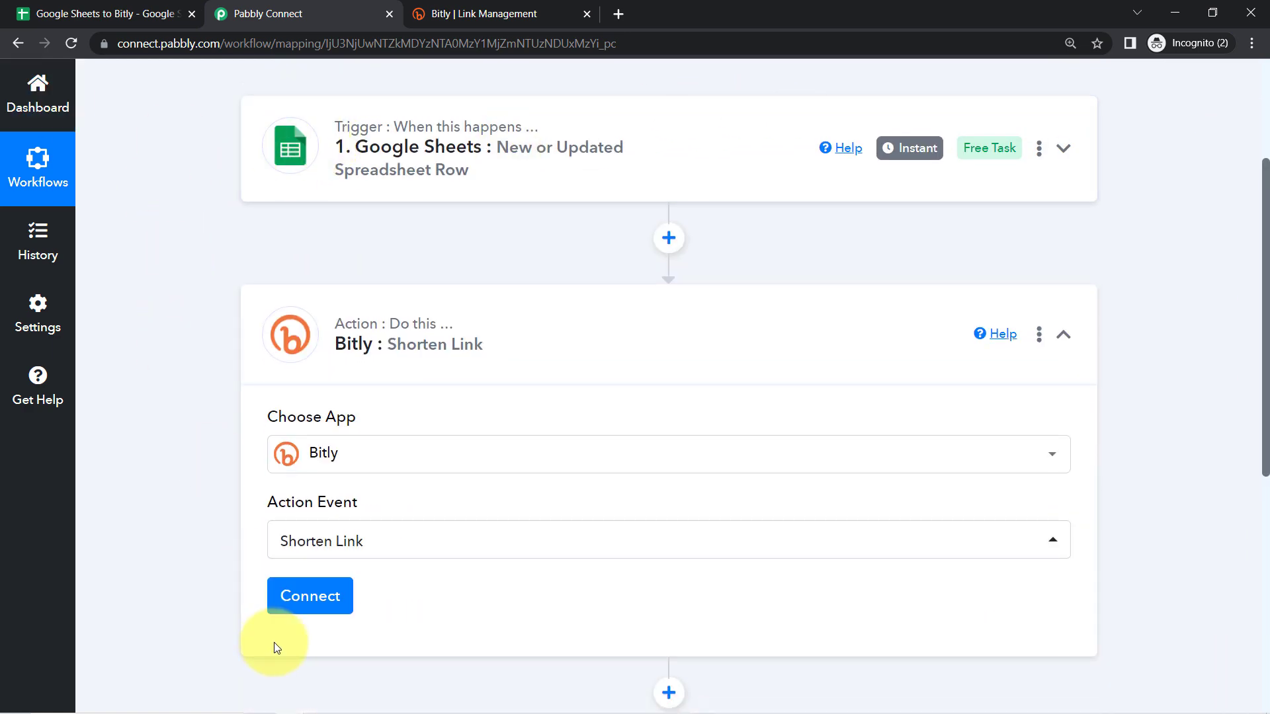
Add a new Bitly connection and allow Pabbly access in the Bitly authorization popup.
{"action": "left_click", "coordinate": [297, 607]}
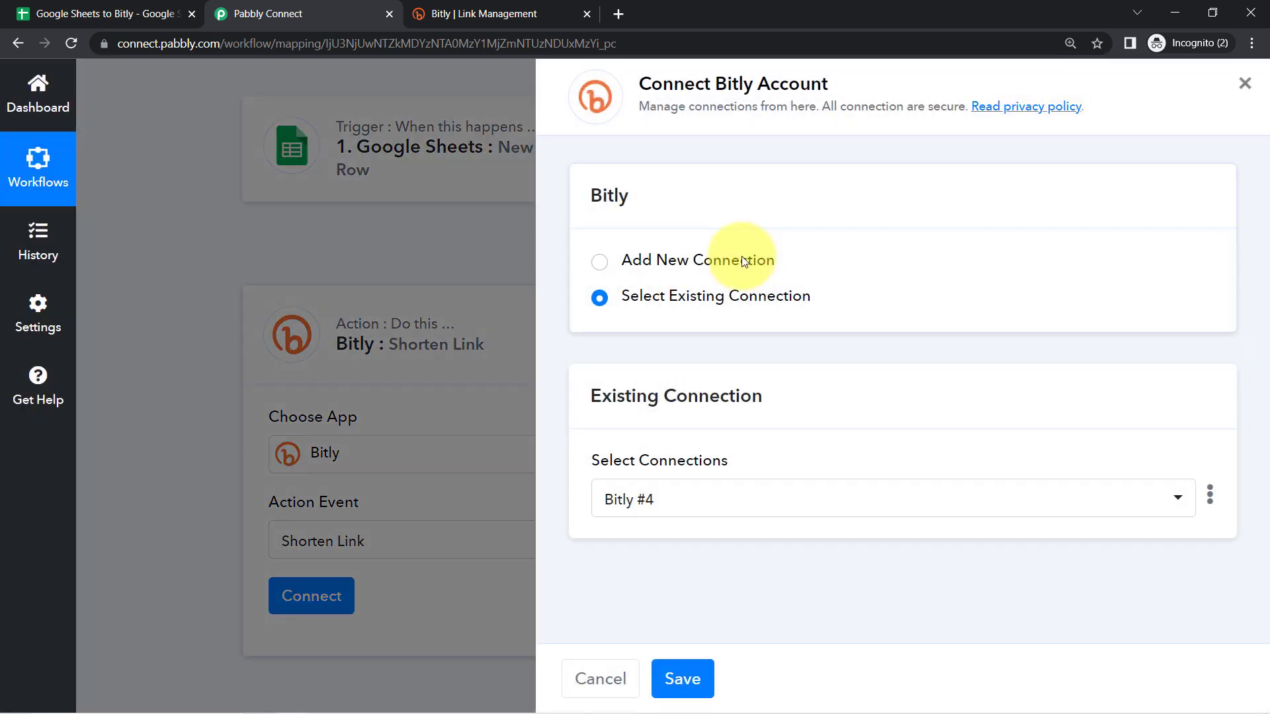
{"action": "left_click", "coordinate": [732, 258]}
{"action": "left_click", "coordinate": [677, 488]}
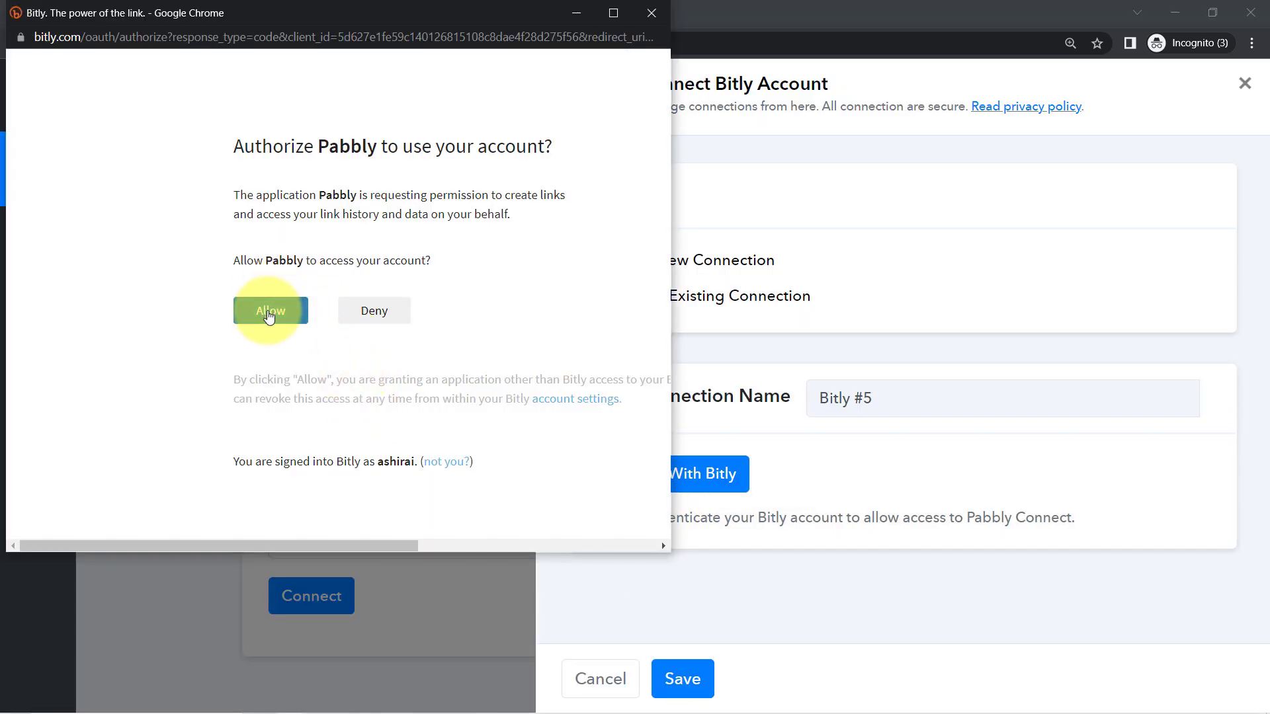
{"action": "left_click", "coordinate": [269, 316]}
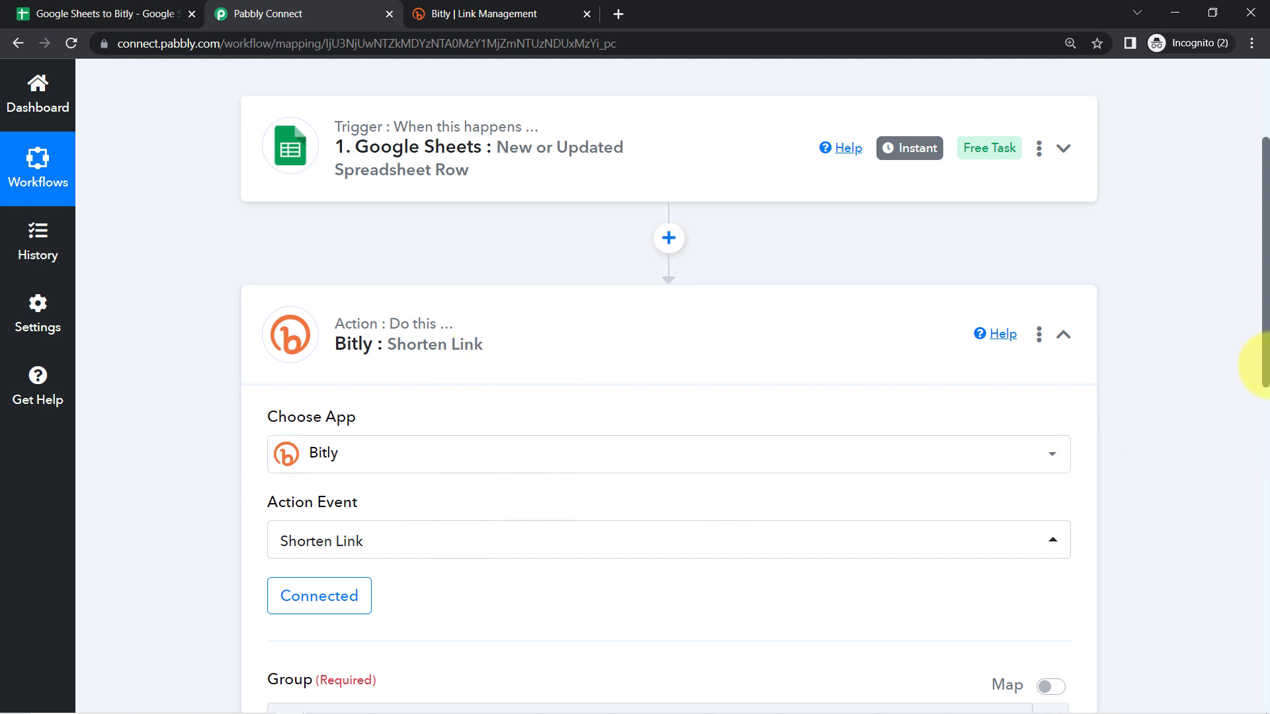
Select the account's group in the Bitly Group dropdown.
{"action": "left_click_drag", "start_coordinate": [1263, 306], "coordinate": [1264, 463]}
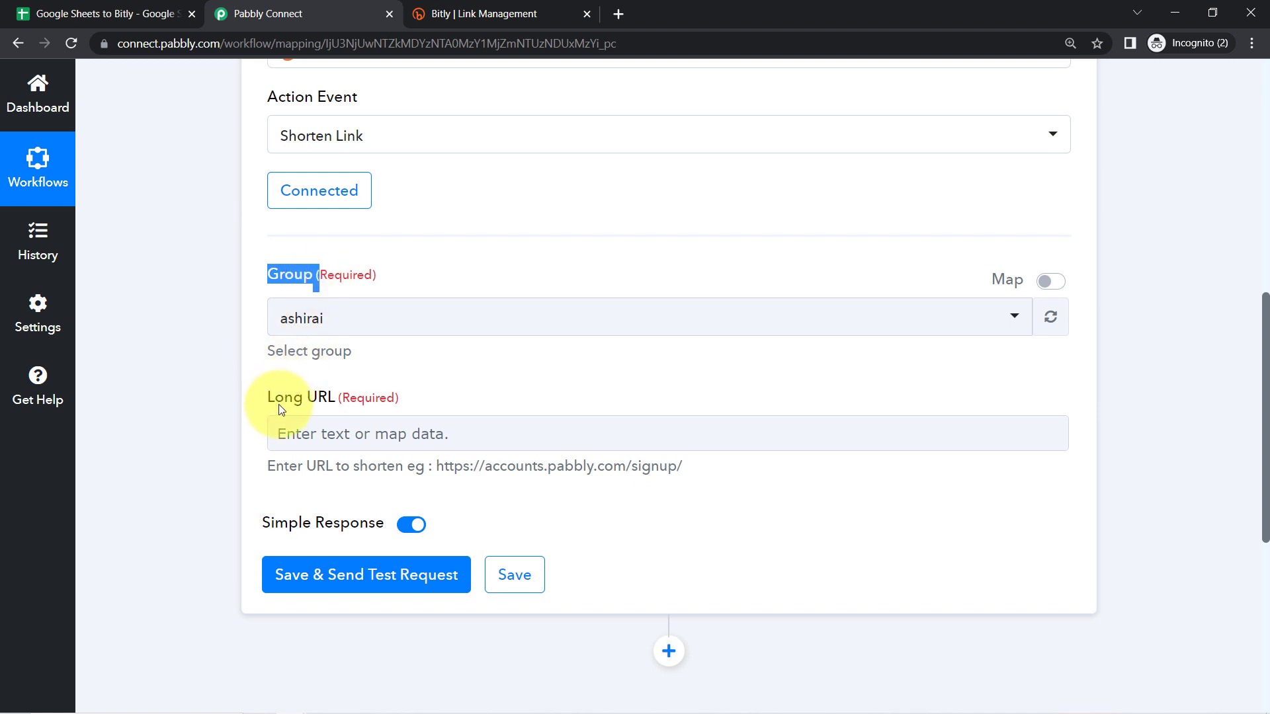
{"action": "left_click_drag", "start_coordinate": [335, 411], "coordinate": [375, 415]}
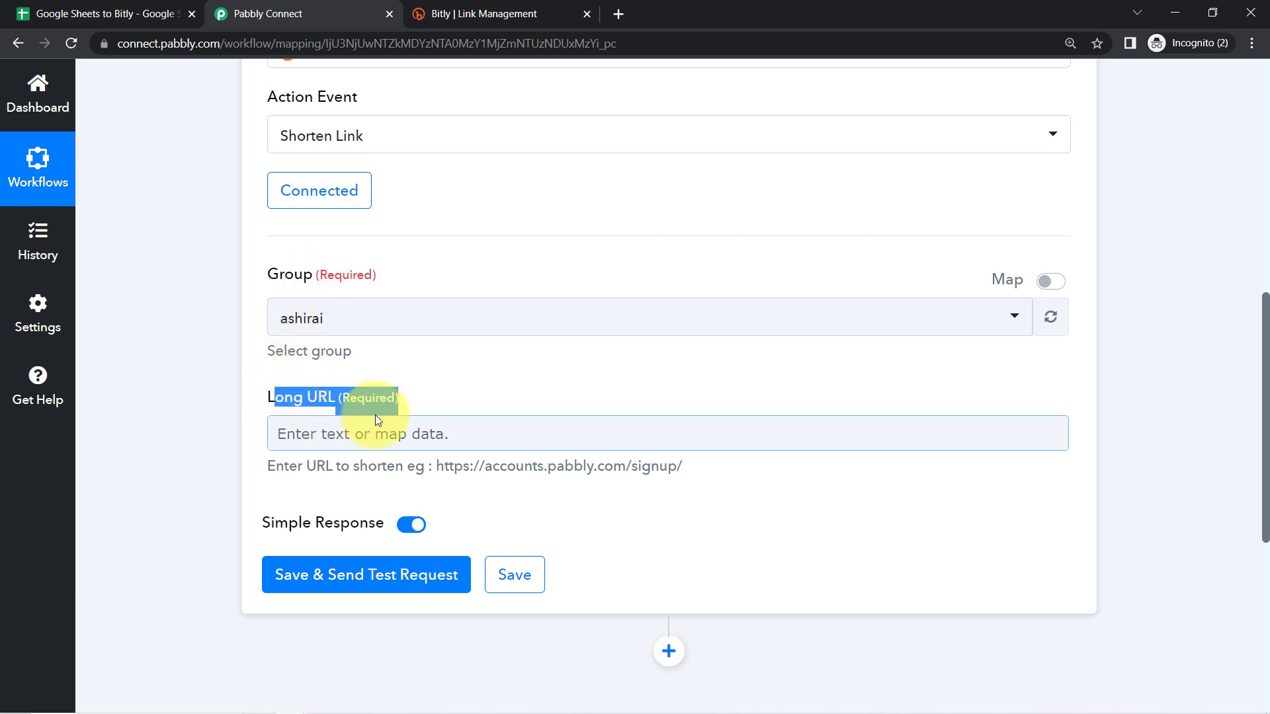
{"action": "left_click", "coordinate": [315, 334]}
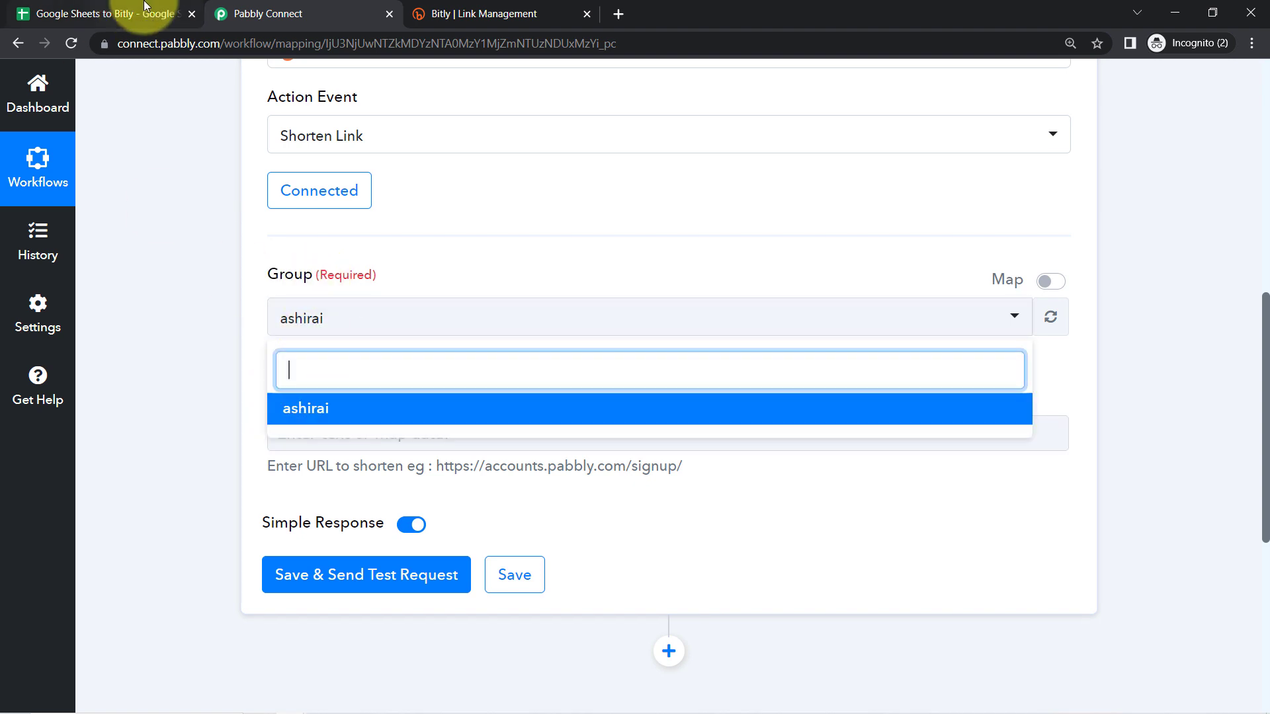
{"action": "left_click", "coordinate": [482, 14]}
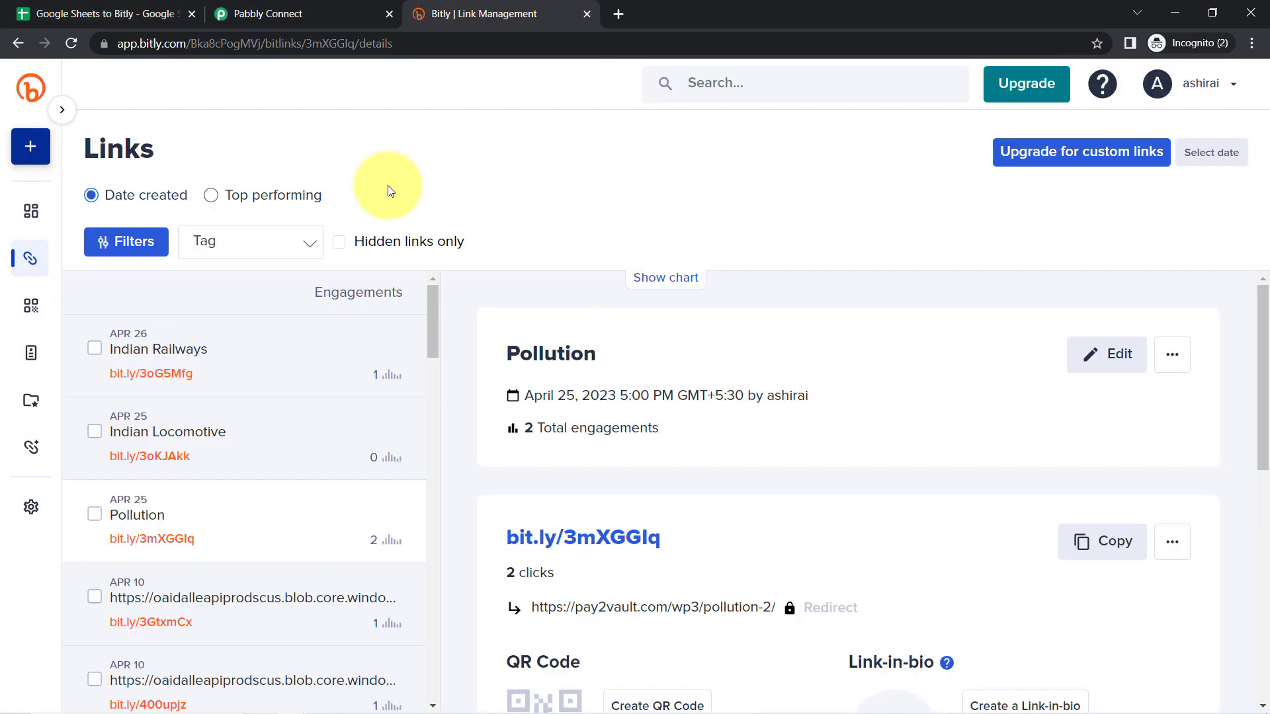
{"action": "left_click", "coordinate": [283, 14]}
{"action": "left_click", "coordinate": [295, 406]}
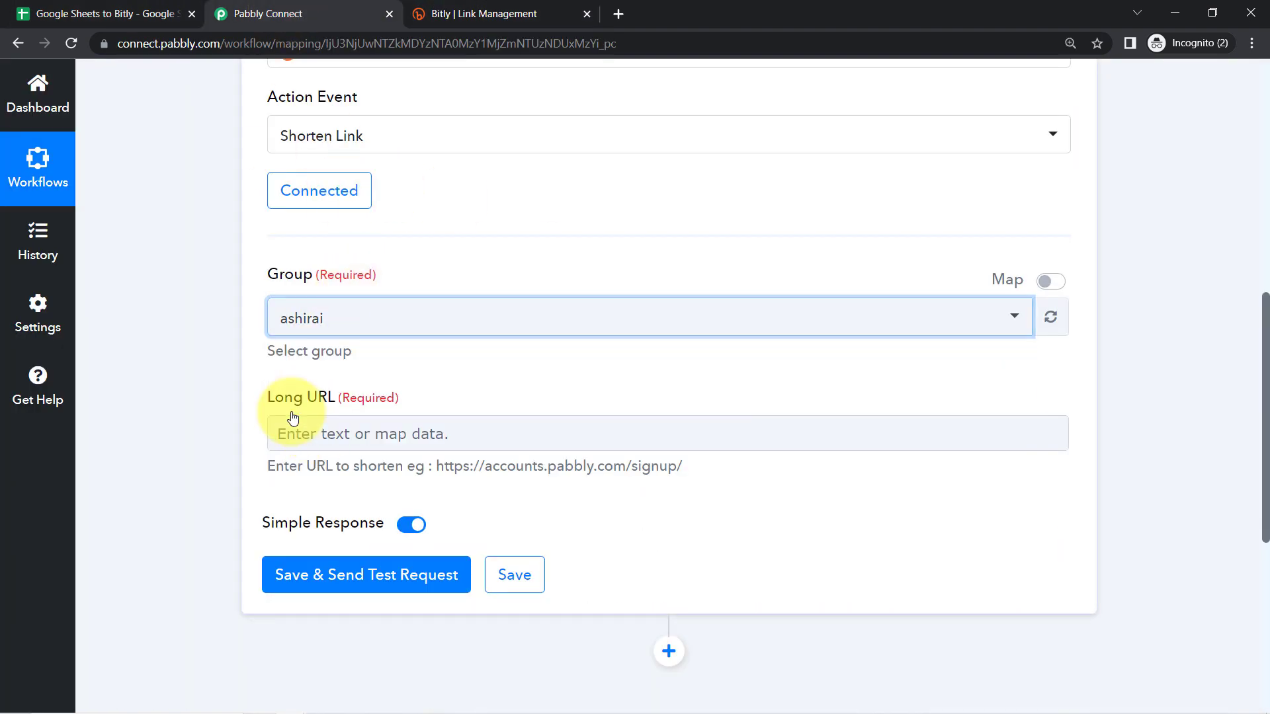
{"action": "left_click_drag", "start_coordinate": [269, 403], "coordinate": [338, 403]}
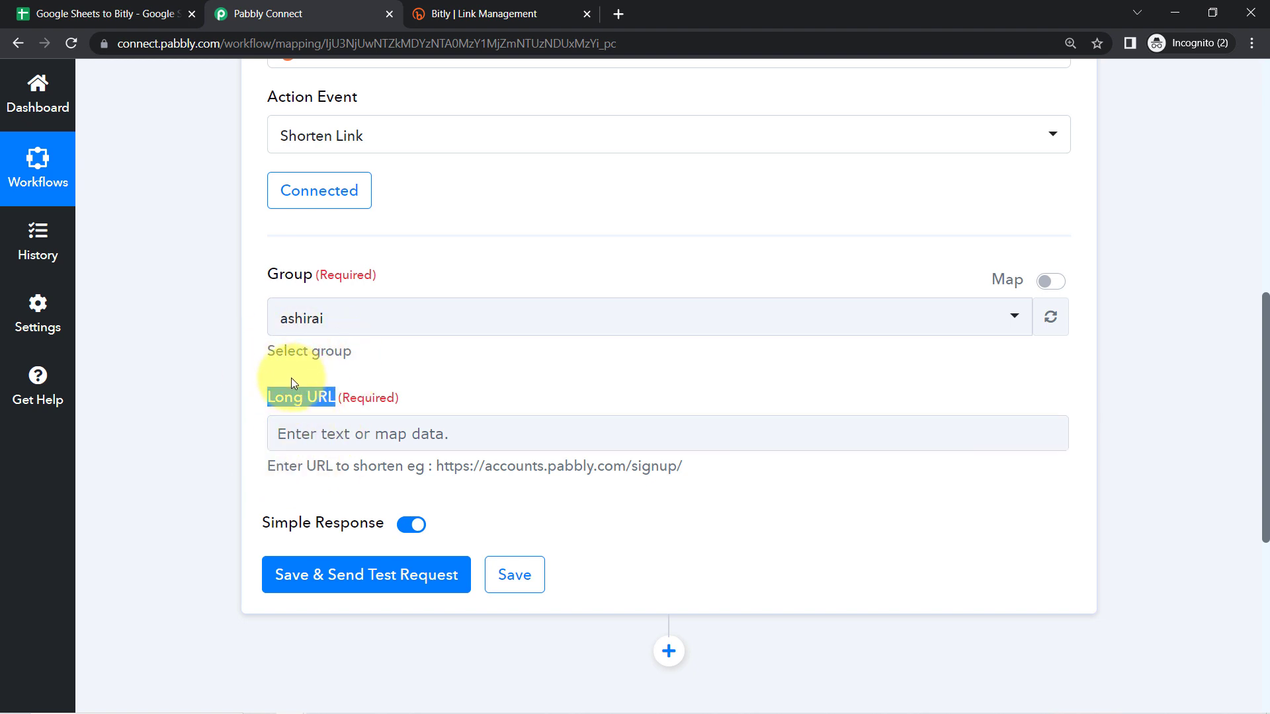
Map the Google Sheets row's Long URL value into Bitly's Long URL field.
{"action": "left_click", "coordinate": [59, 13]}
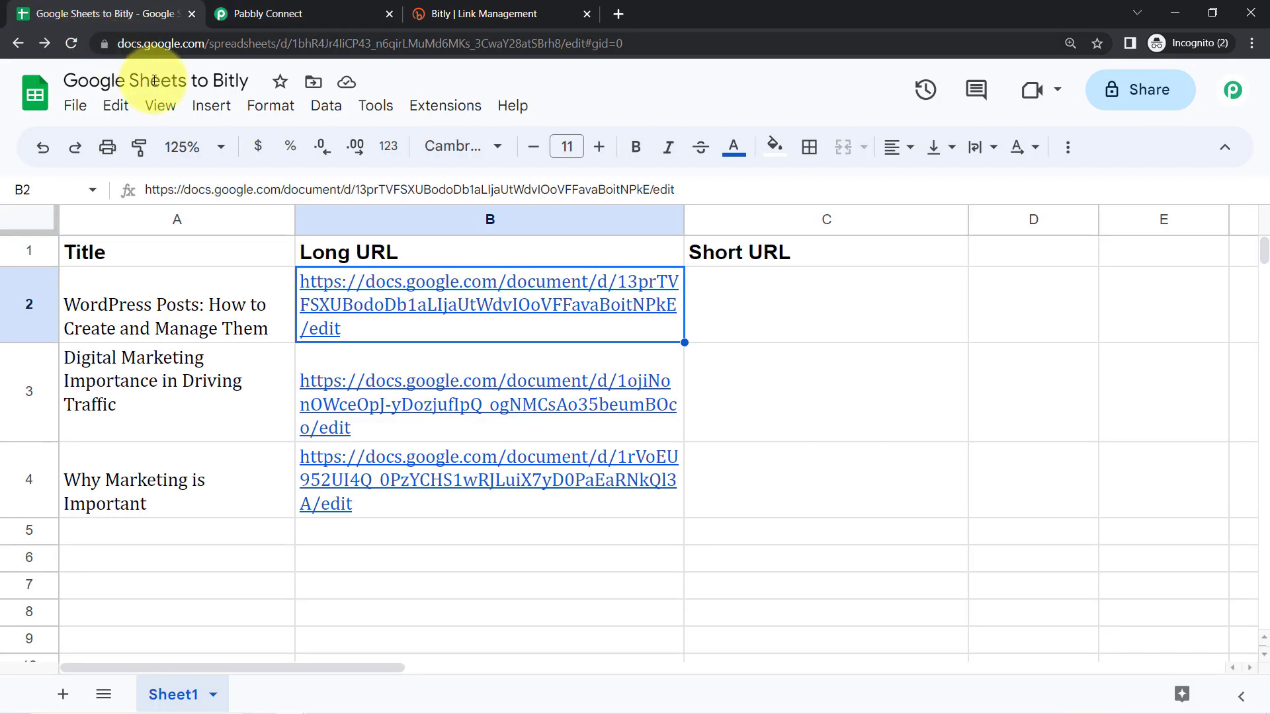
{"action": "left_click", "coordinate": [399, 213]}
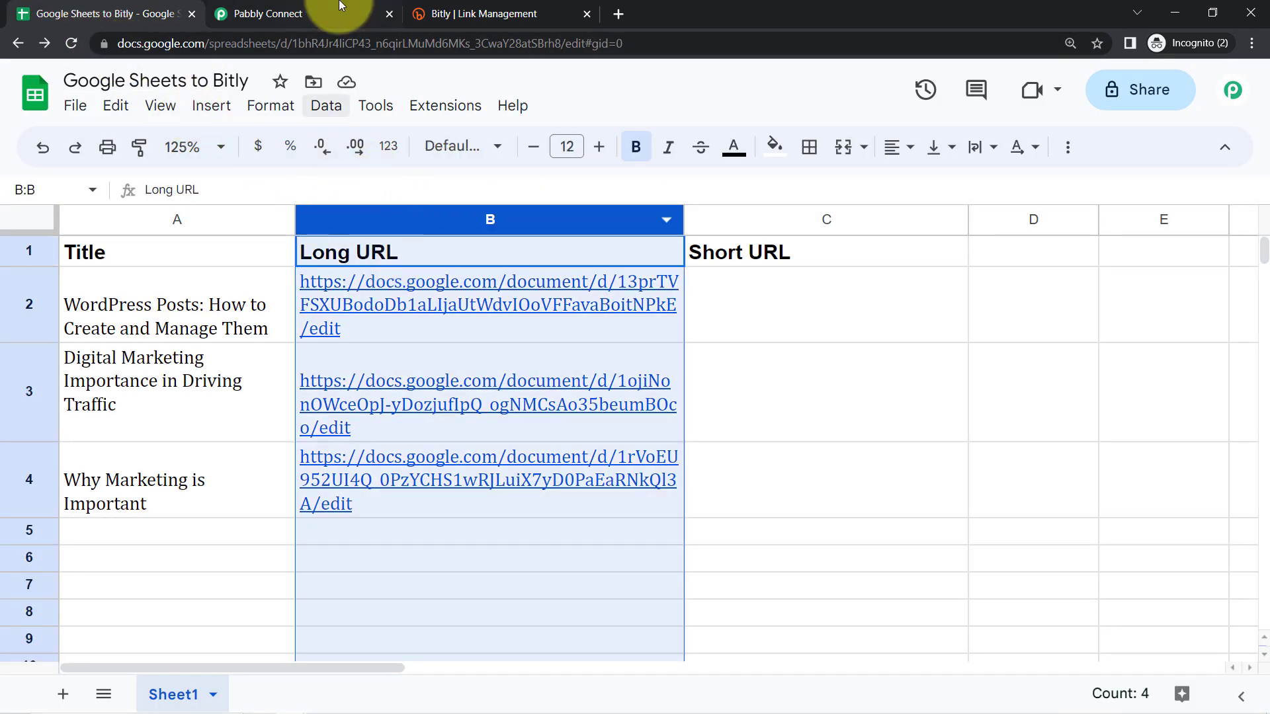
{"action": "left_click", "coordinate": [321, 8]}
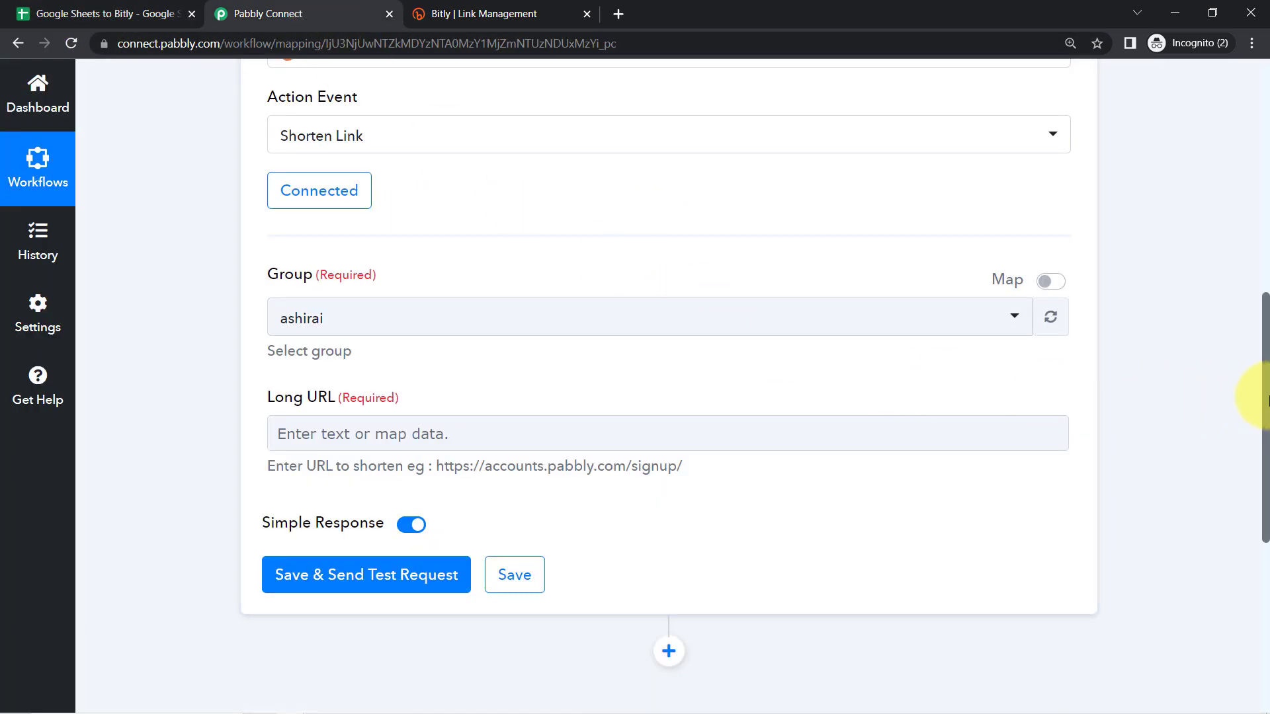
{"action": "left_click_drag", "start_coordinate": [1267, 401], "coordinate": [1248, 609]}
{"action": "left_click", "coordinate": [456, 277]}
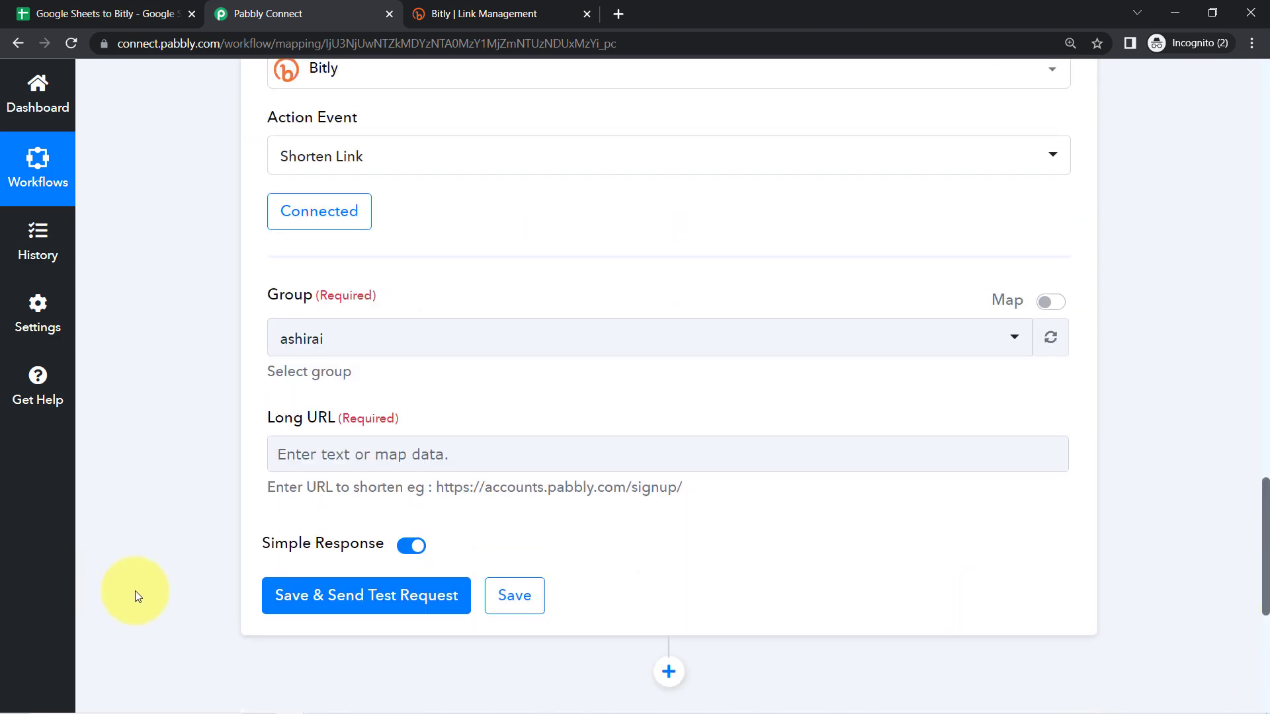
{"action": "left_click", "coordinate": [361, 456]}
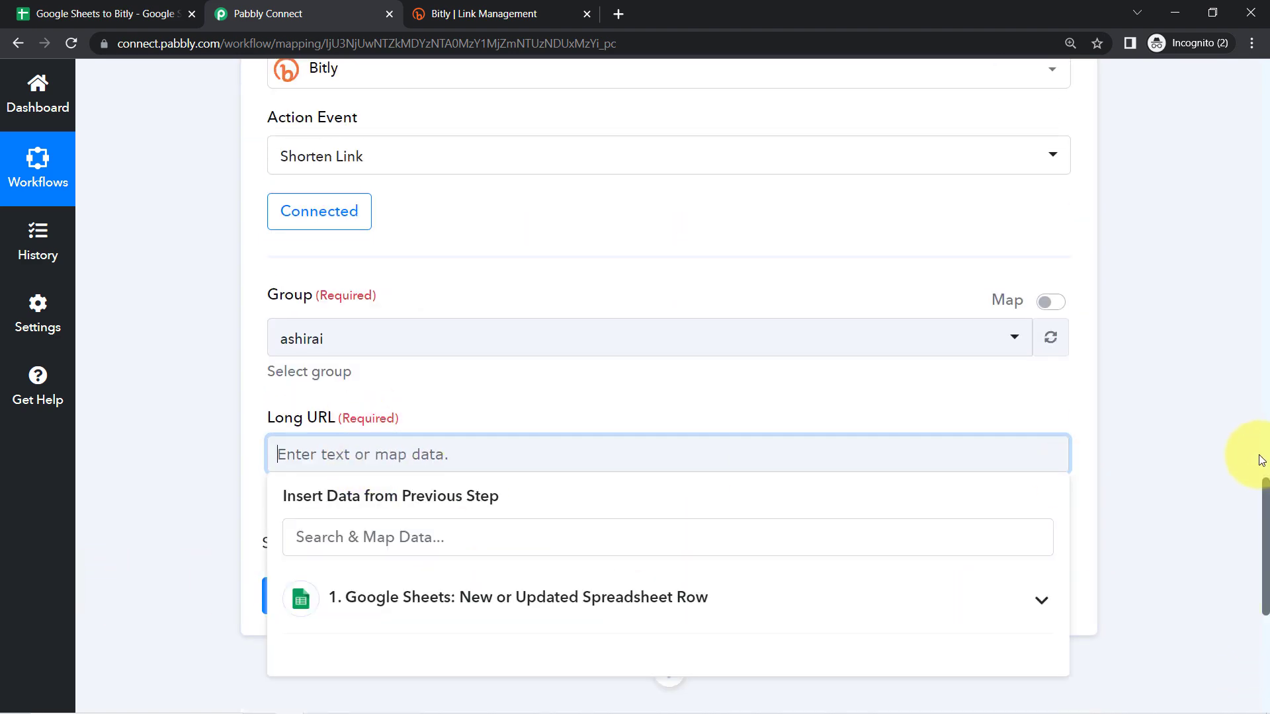
{"action": "left_click_drag", "start_coordinate": [1267, 497], "coordinate": [1264, 544]}
{"action": "left_click", "coordinate": [497, 322]}
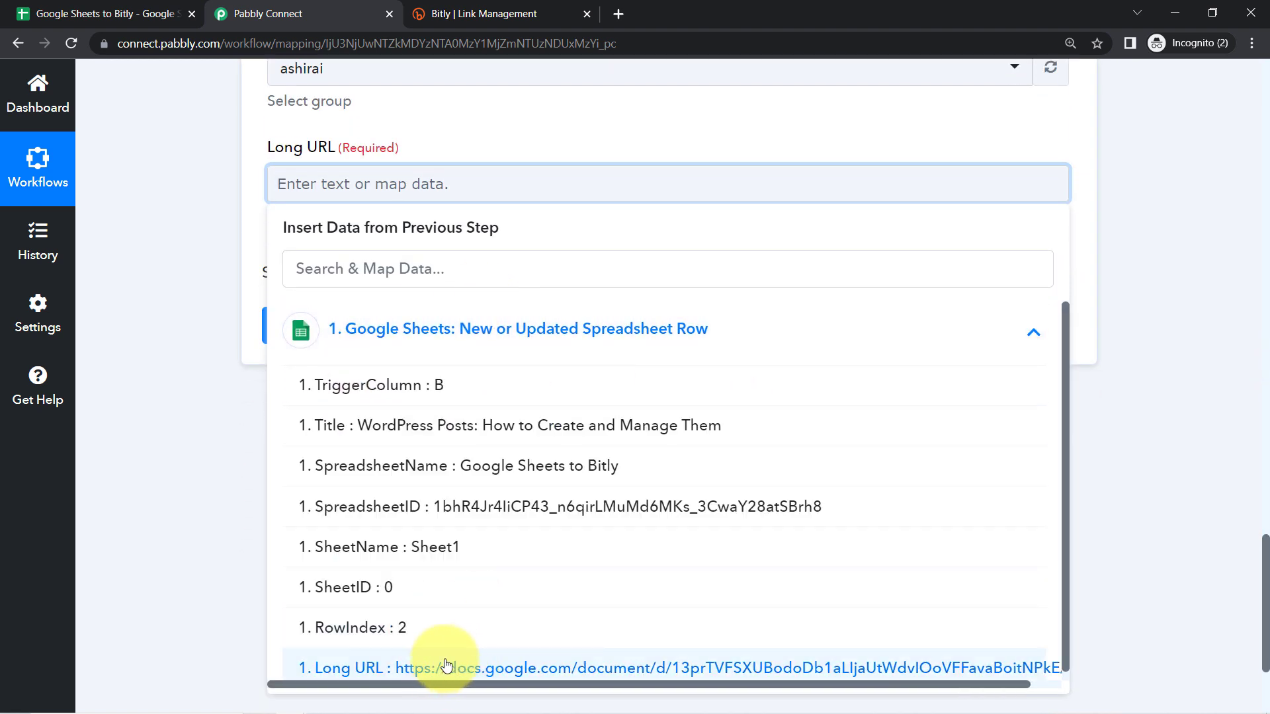
{"action": "left_click", "coordinate": [455, 669]}
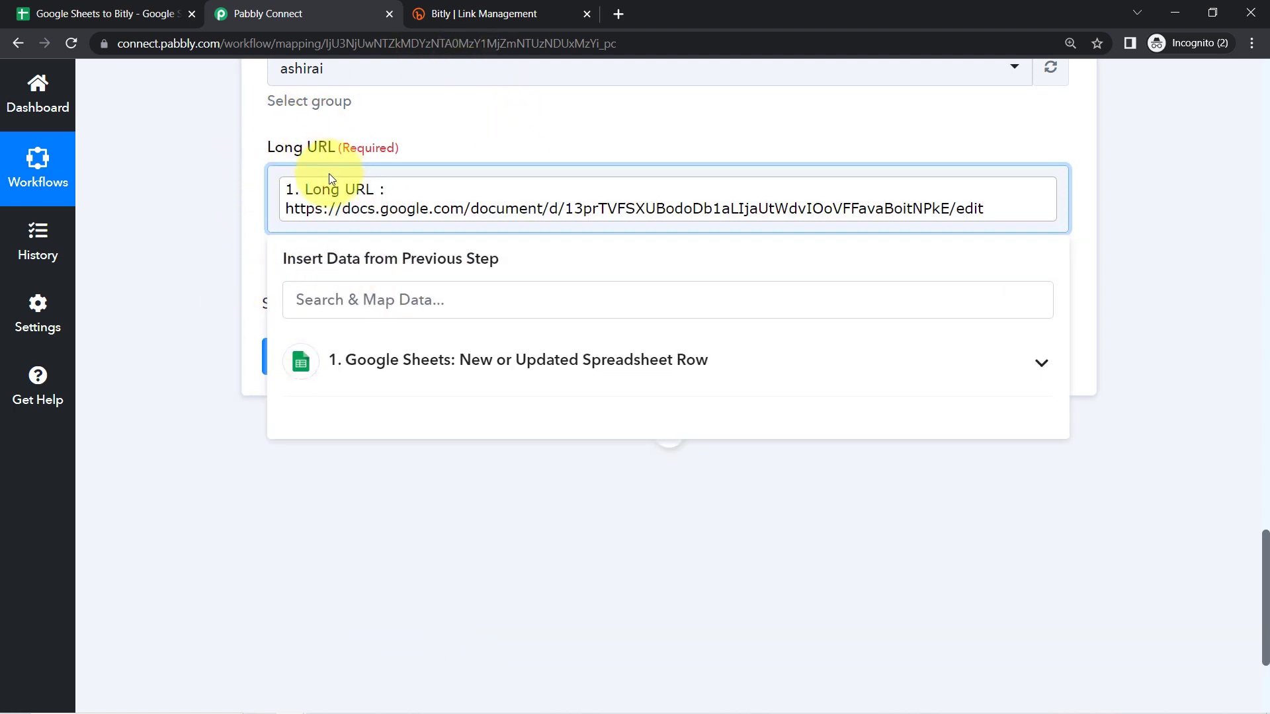
{"action": "left_click", "coordinate": [193, 233]}
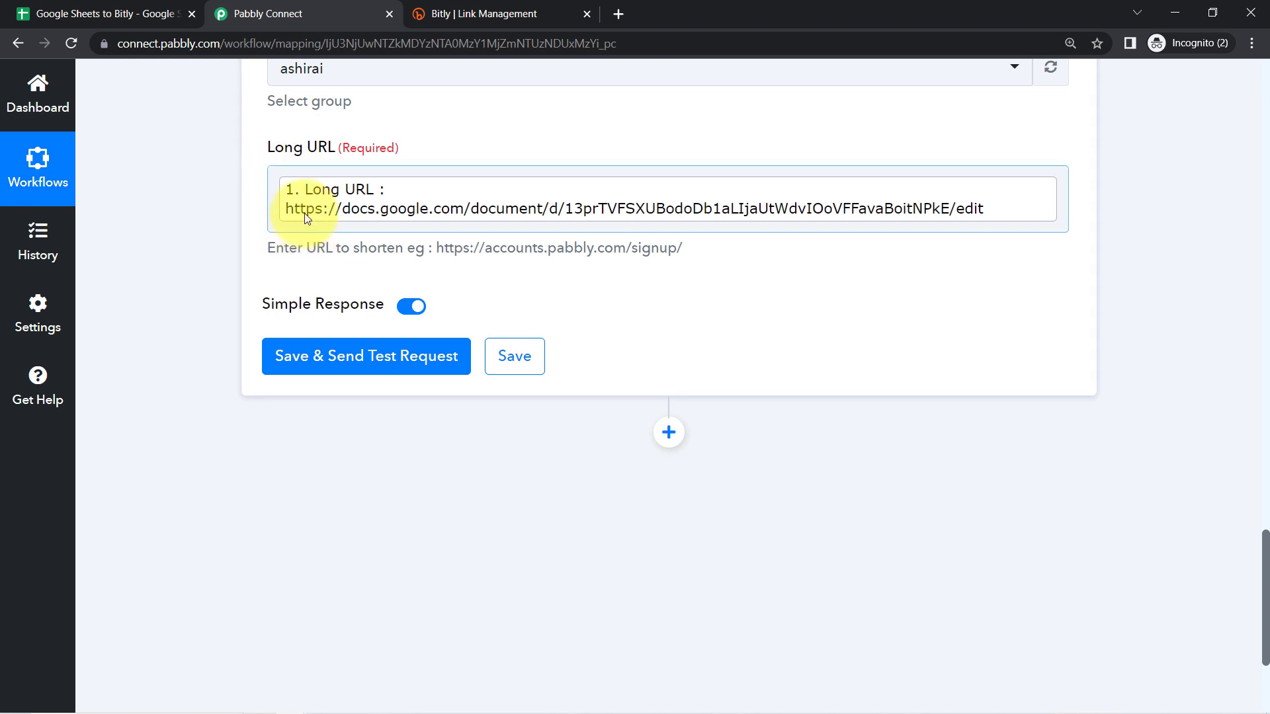
{"action": "left_click", "coordinate": [360, 113]}
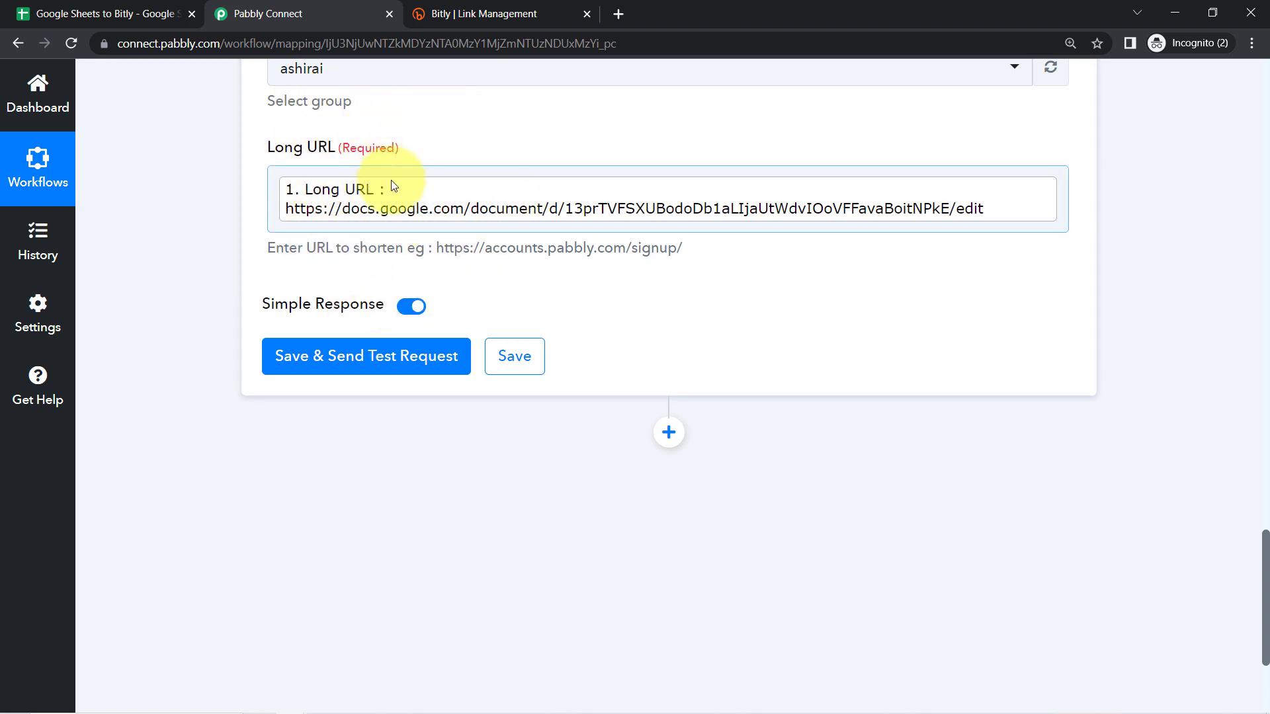
{"action": "left_click", "coordinate": [302, 215]}
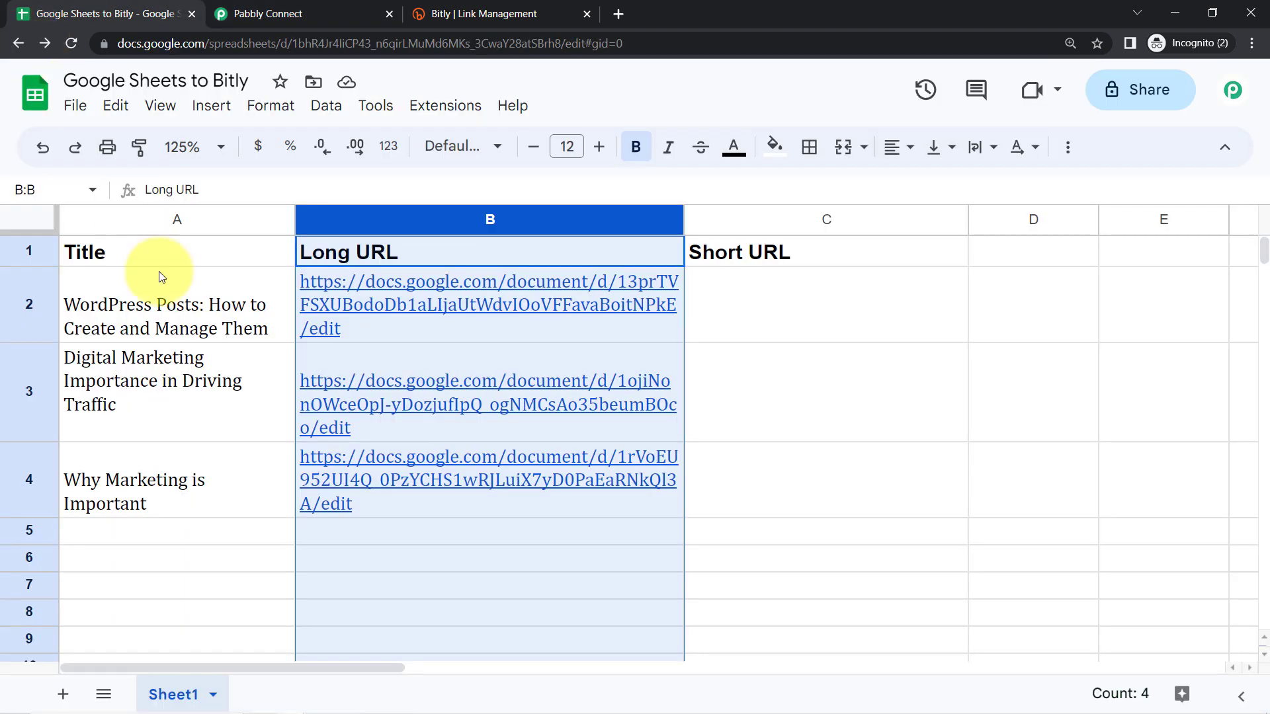
Look over the second title in A3 and row 3, then return to Pabbly Connect.
{"action": "left_click", "coordinate": [190, 382]}
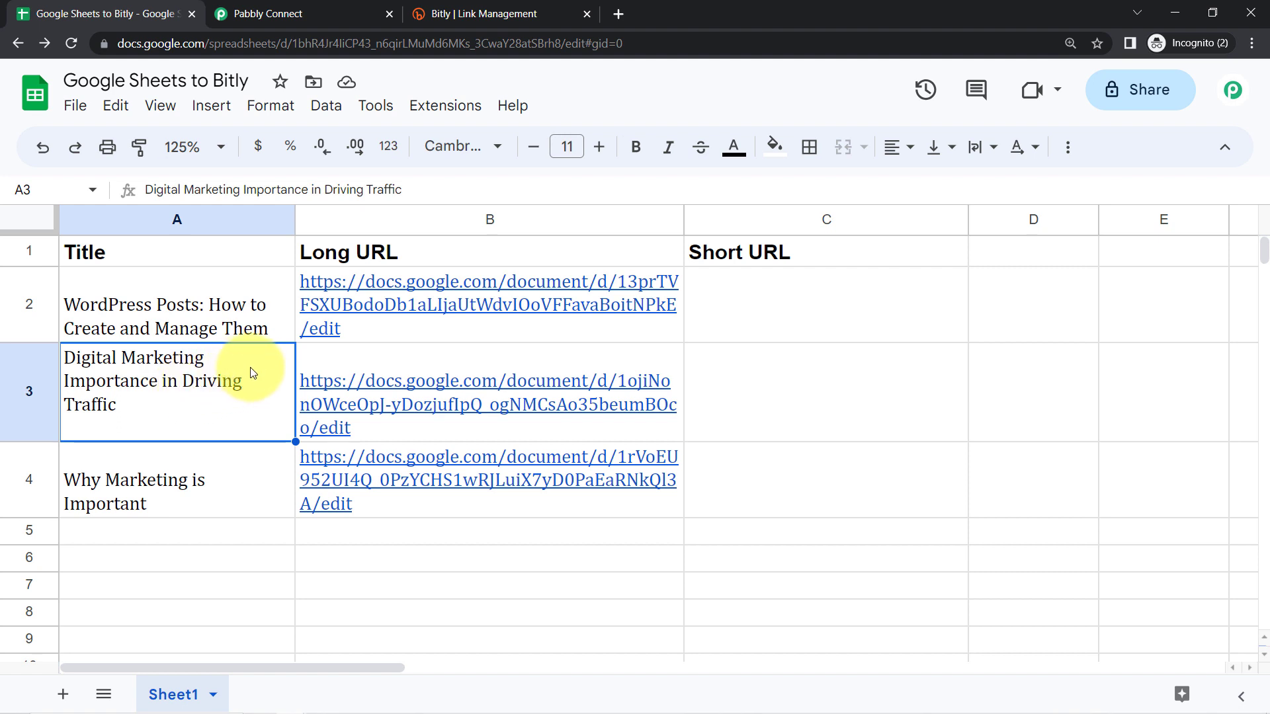
{"action": "left_click", "coordinate": [19, 373]}
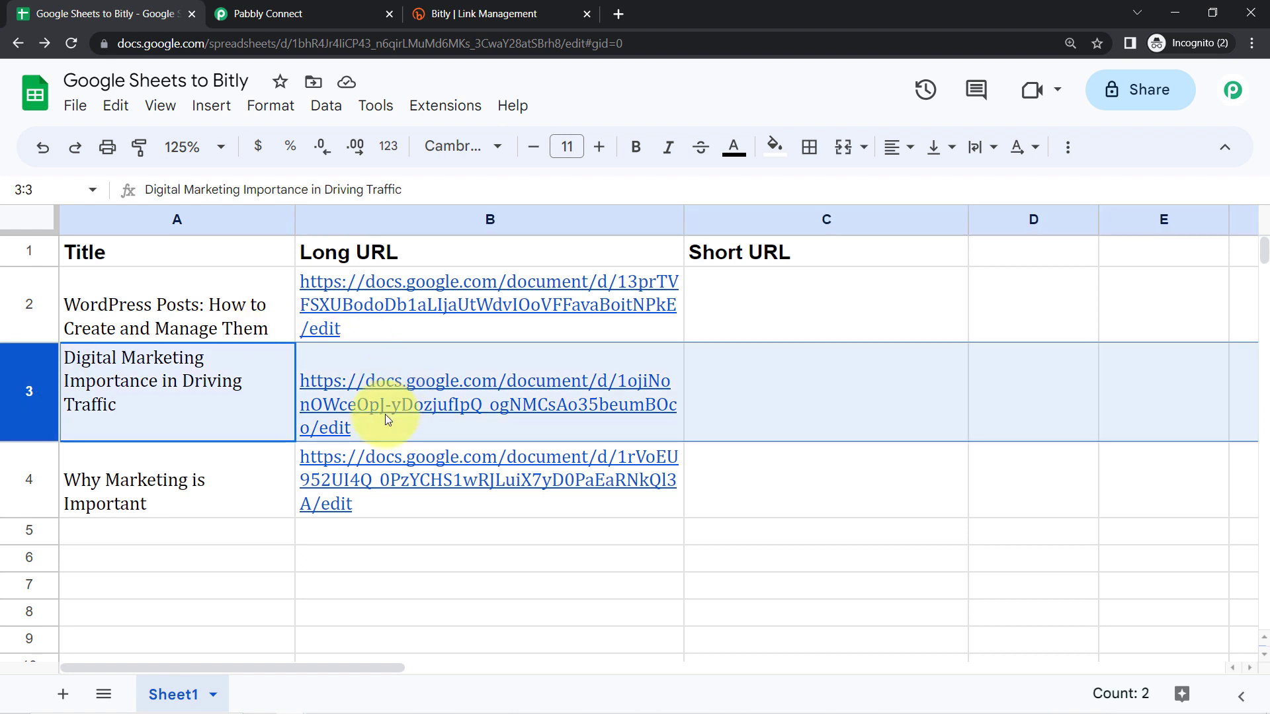
{"action": "left_click", "coordinate": [281, 5]}
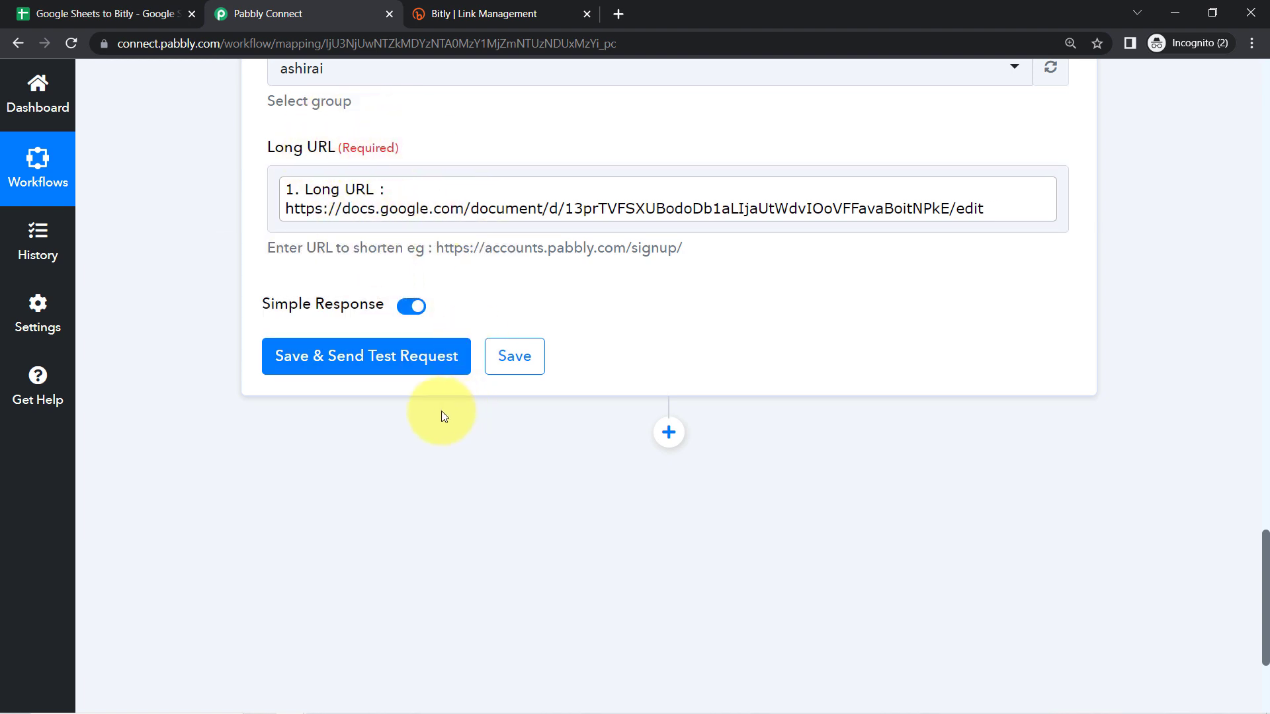
{"action": "left_click", "coordinate": [382, 373]}
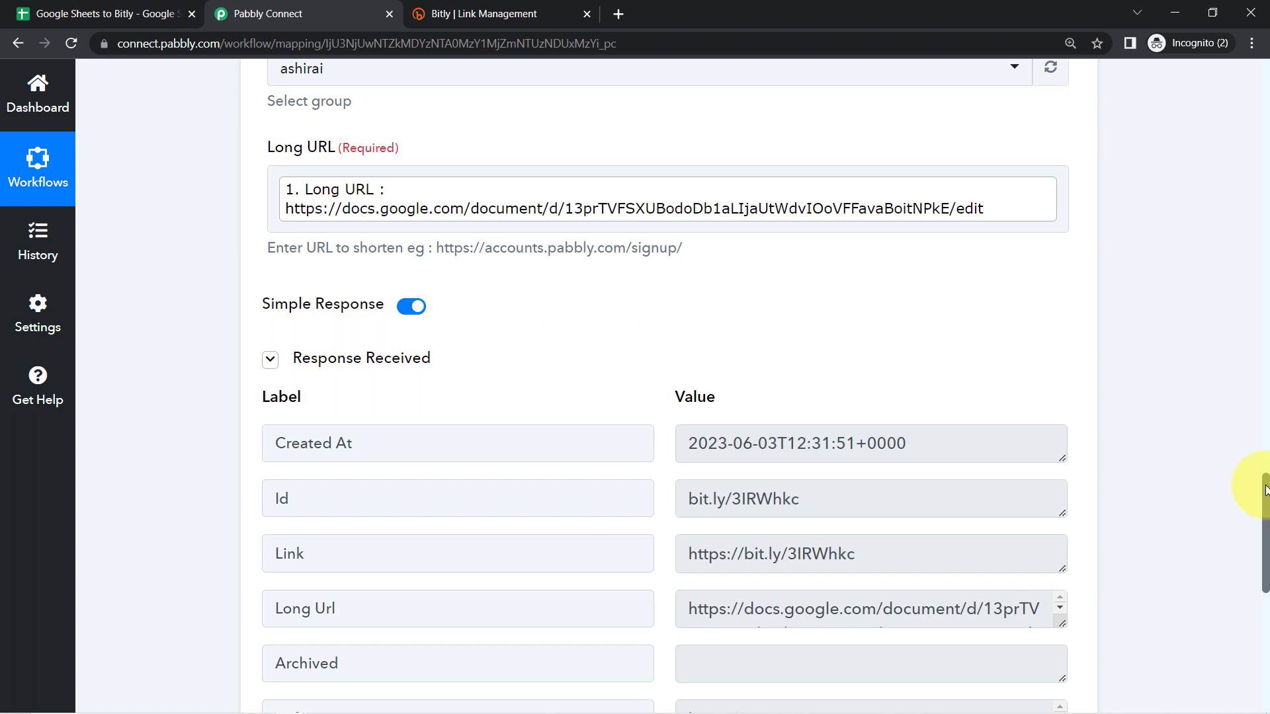
{"action": "left_click_drag", "start_coordinate": [1265, 490], "coordinate": [1264, 513]}
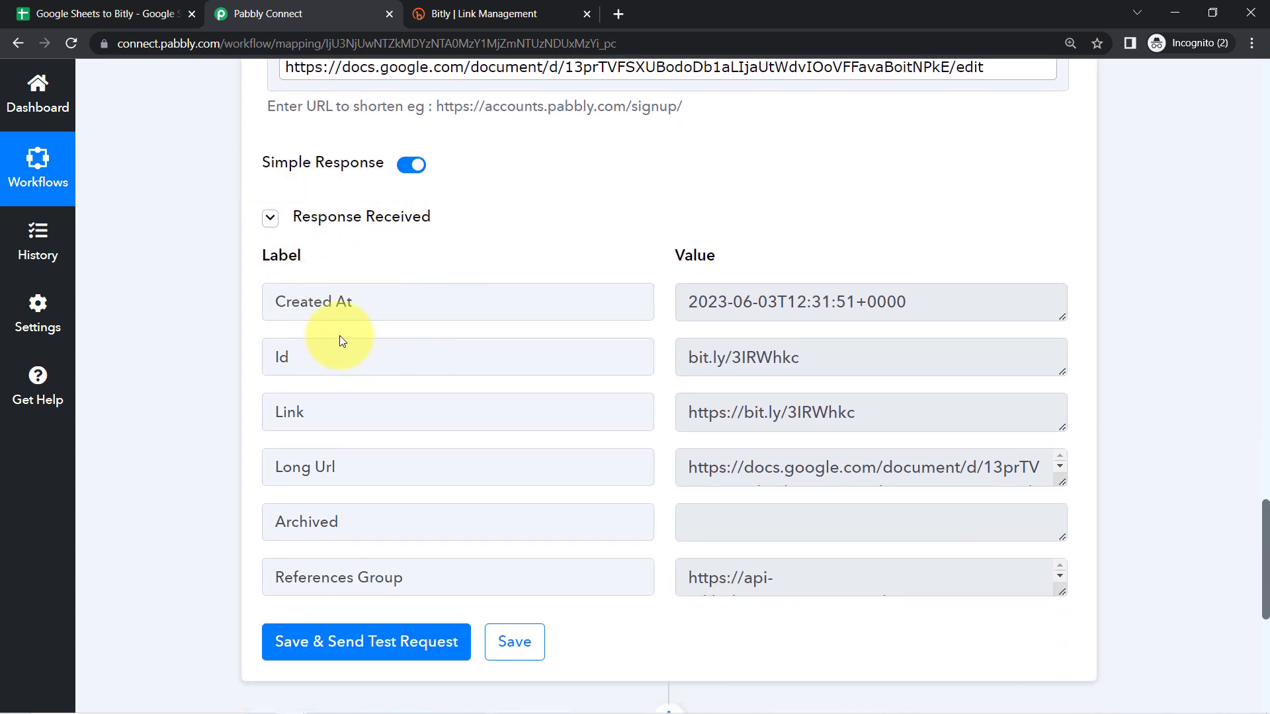
{"action": "left_click_drag", "start_coordinate": [858, 416], "coordinate": [715, 415]}
{"action": "double_click", "coordinate": [755, 422]}
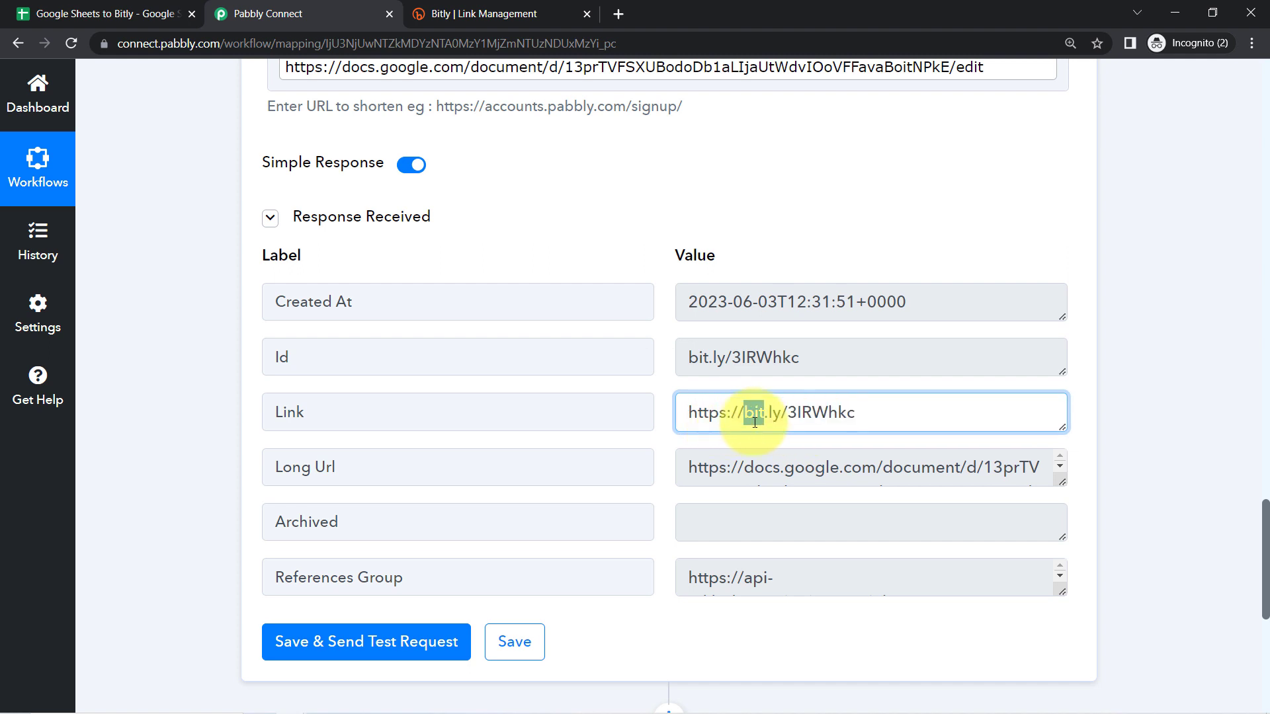
{"action": "left_click", "coordinate": [755, 422]}
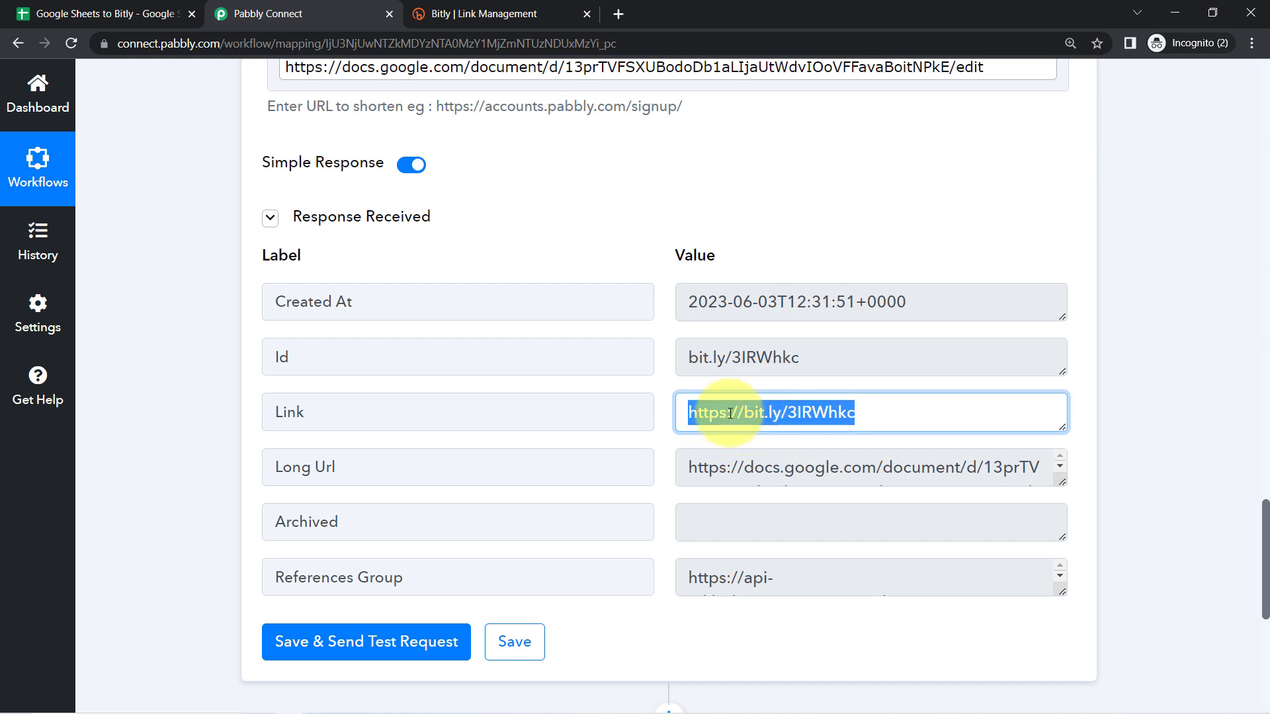
Open the returned long URL's 'Digital Marketing Importance in Driving Traffic' Doc in a new tab.
{"action": "double_click", "coordinate": [715, 465]}
{"action": "left_click", "coordinate": [717, 463]}
{"action": "right_click", "coordinate": [722, 464]}
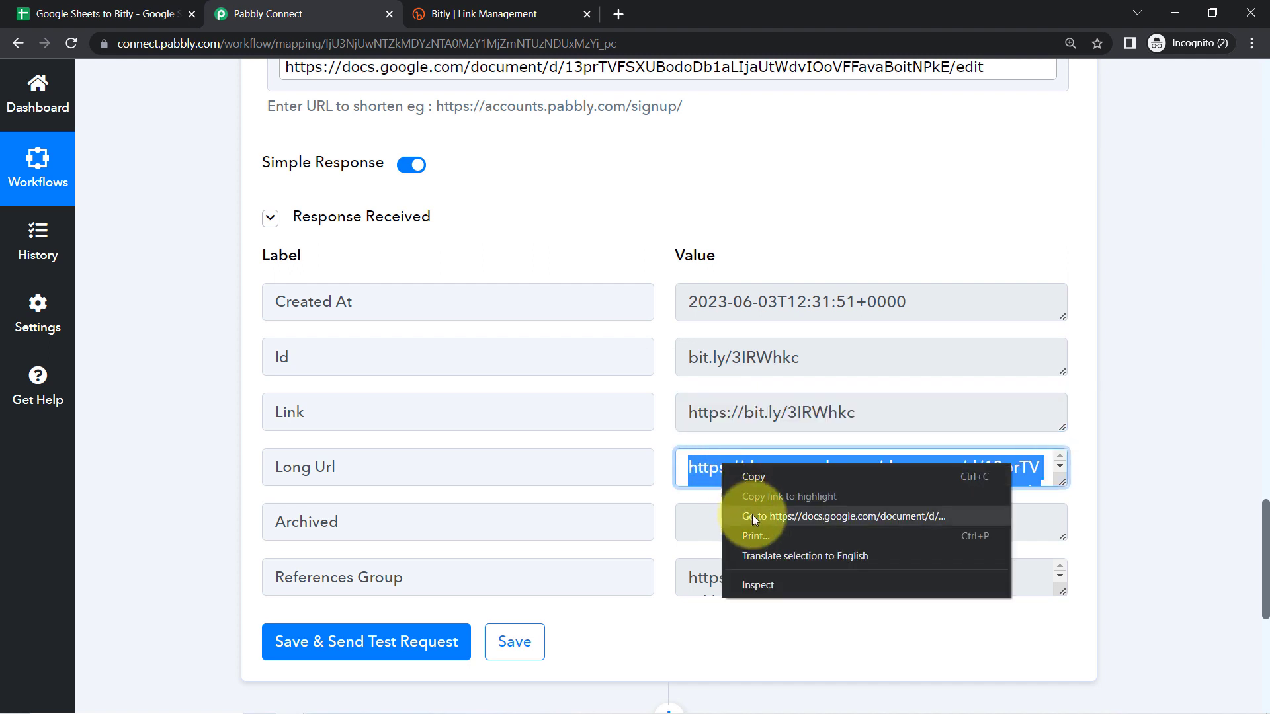
{"action": "left_click", "coordinate": [752, 515]}
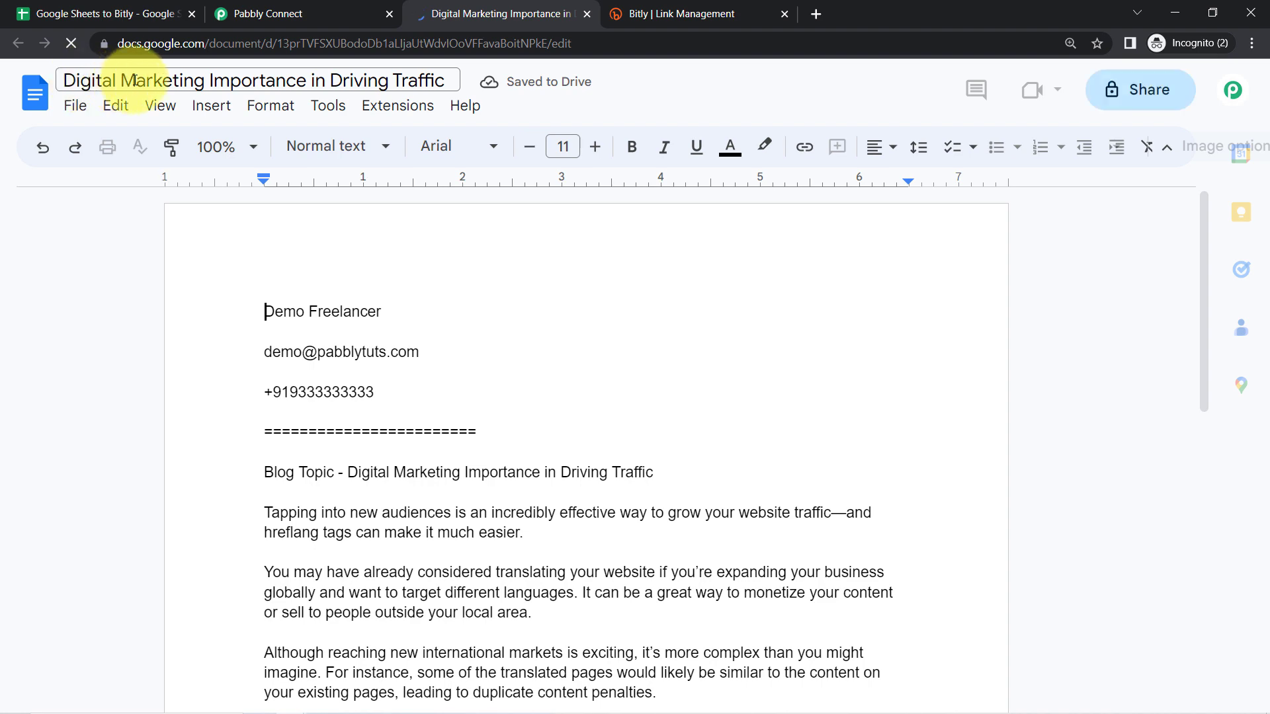
{"action": "left_click_drag", "start_coordinate": [134, 80], "coordinate": [378, 90]}
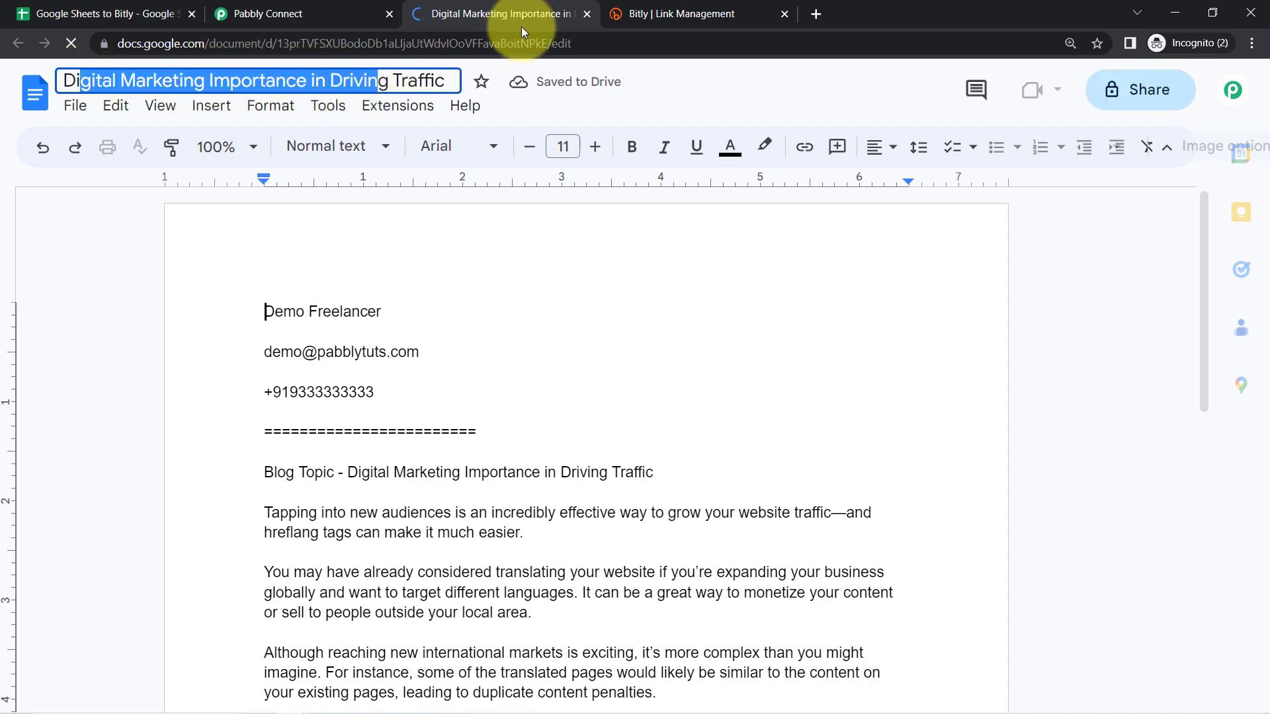
{"action": "left_click", "coordinate": [586, 15]}
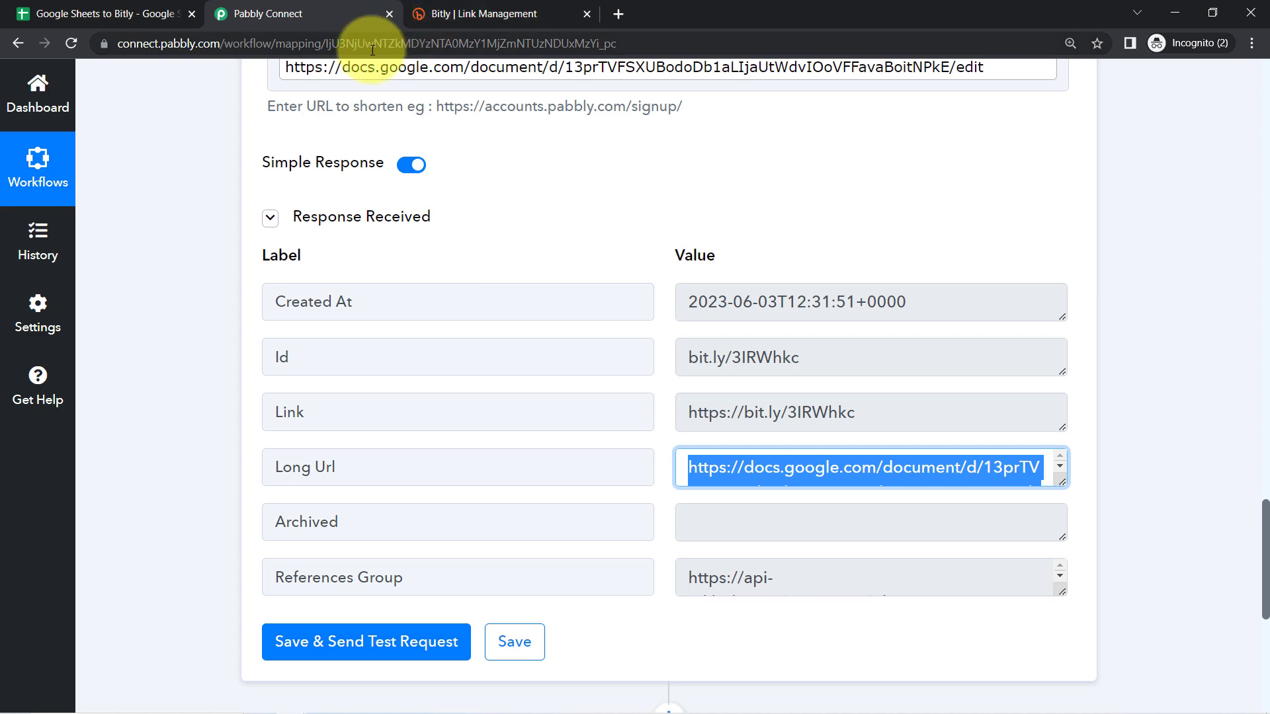
{"action": "triple_click", "coordinate": [752, 404]}
{"action": "key", "text": "ctrl+c"}
{"action": "key", "text": "ctrl+t"}
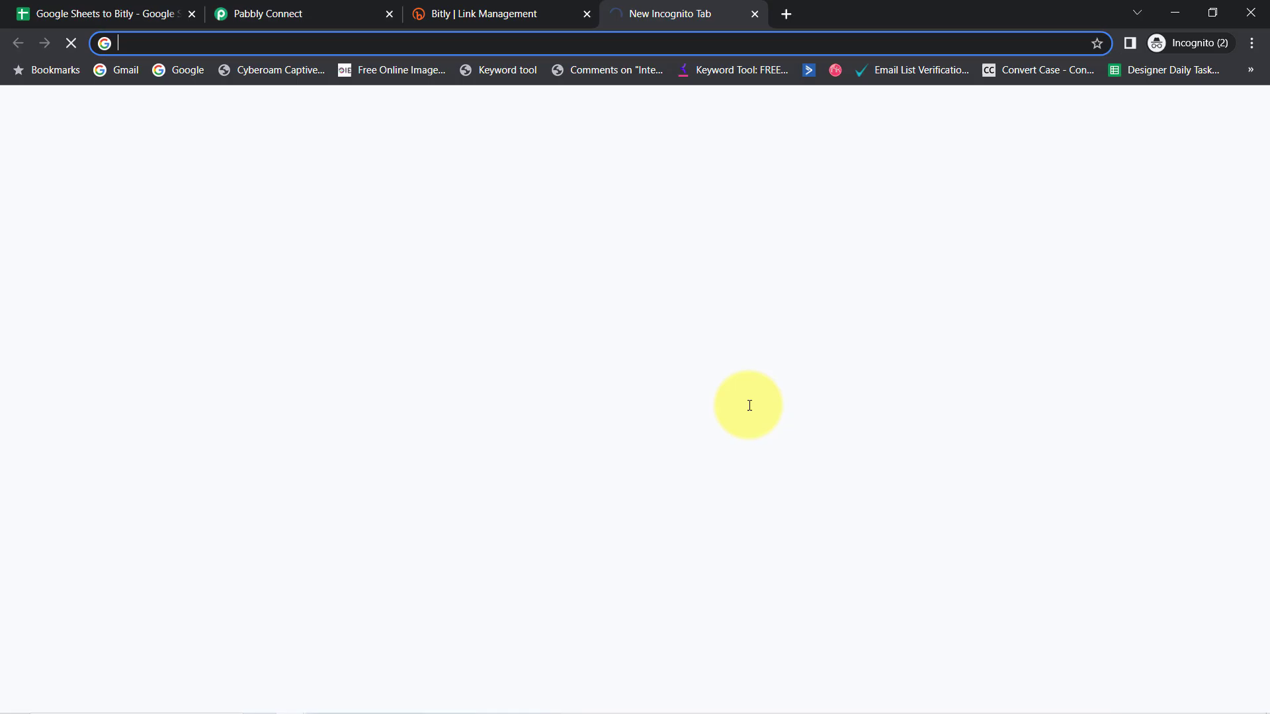
{"action": "key", "text": "ctrl+v"}
{"action": "key", "text": "Return"}
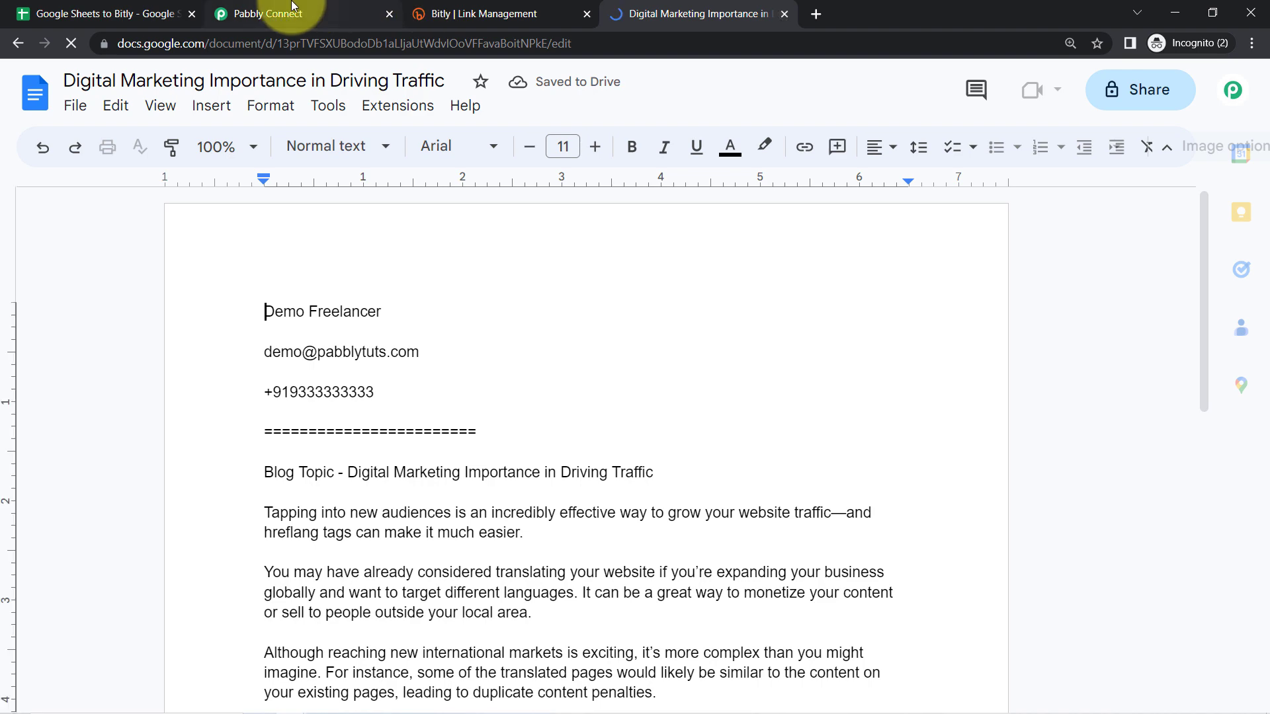
{"action": "key", "text": "ctrl+w"}
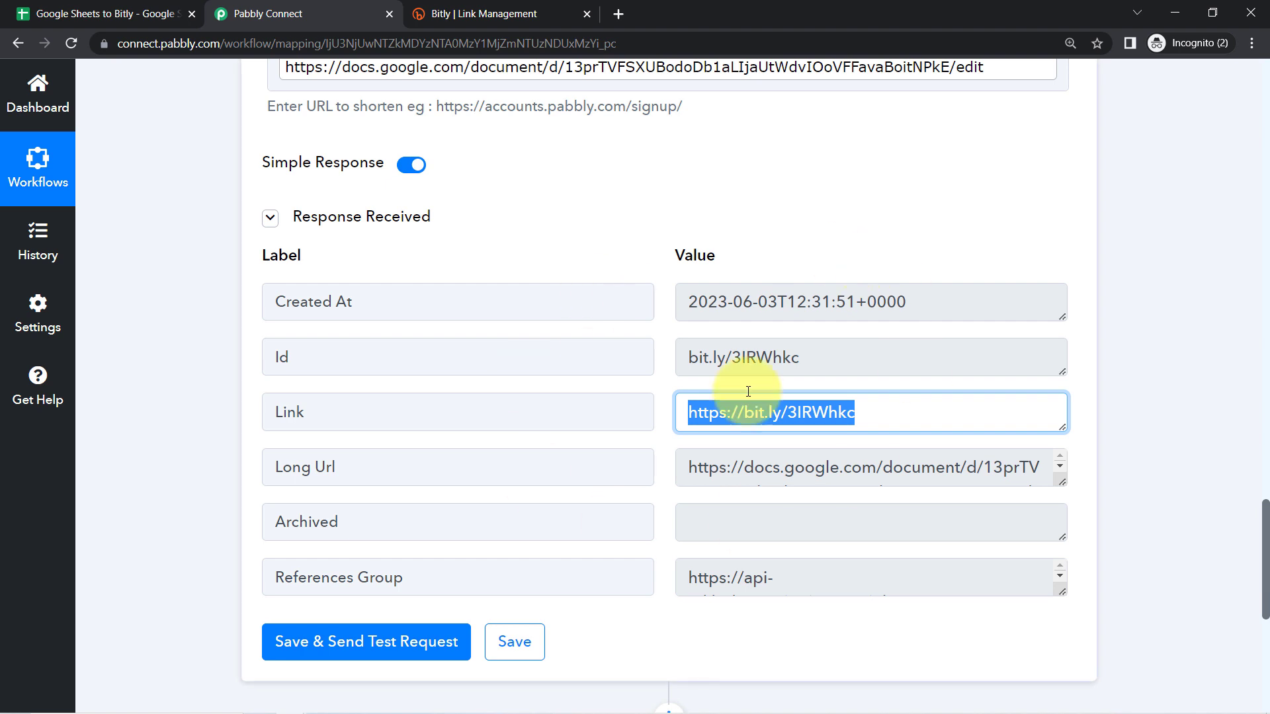
Check the empty Short URL cells C2–C4 in the spreadsheet, then return to the workflow.
{"action": "left_click", "coordinate": [142, 14]}
{"action": "left_click", "coordinate": [794, 285]}
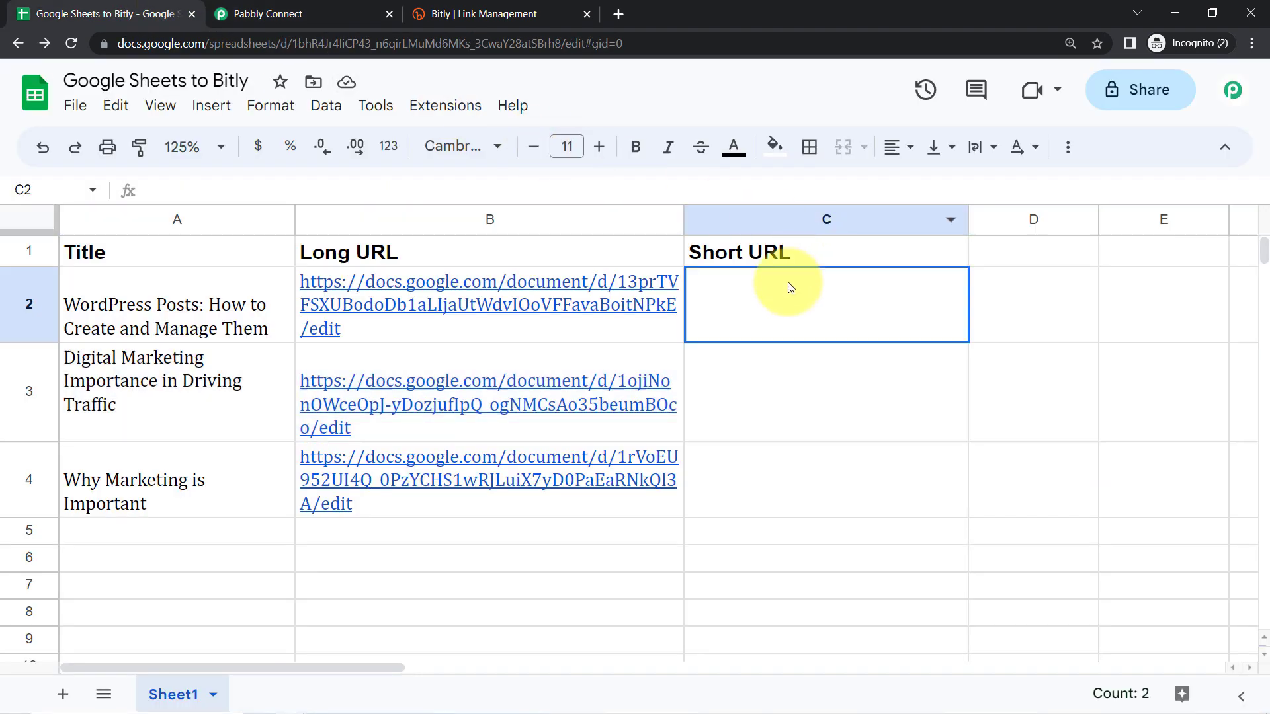
{"action": "left_click", "coordinate": [785, 361]}
{"action": "left_click", "coordinate": [786, 482]}
{"action": "left_click", "coordinate": [377, 5]}
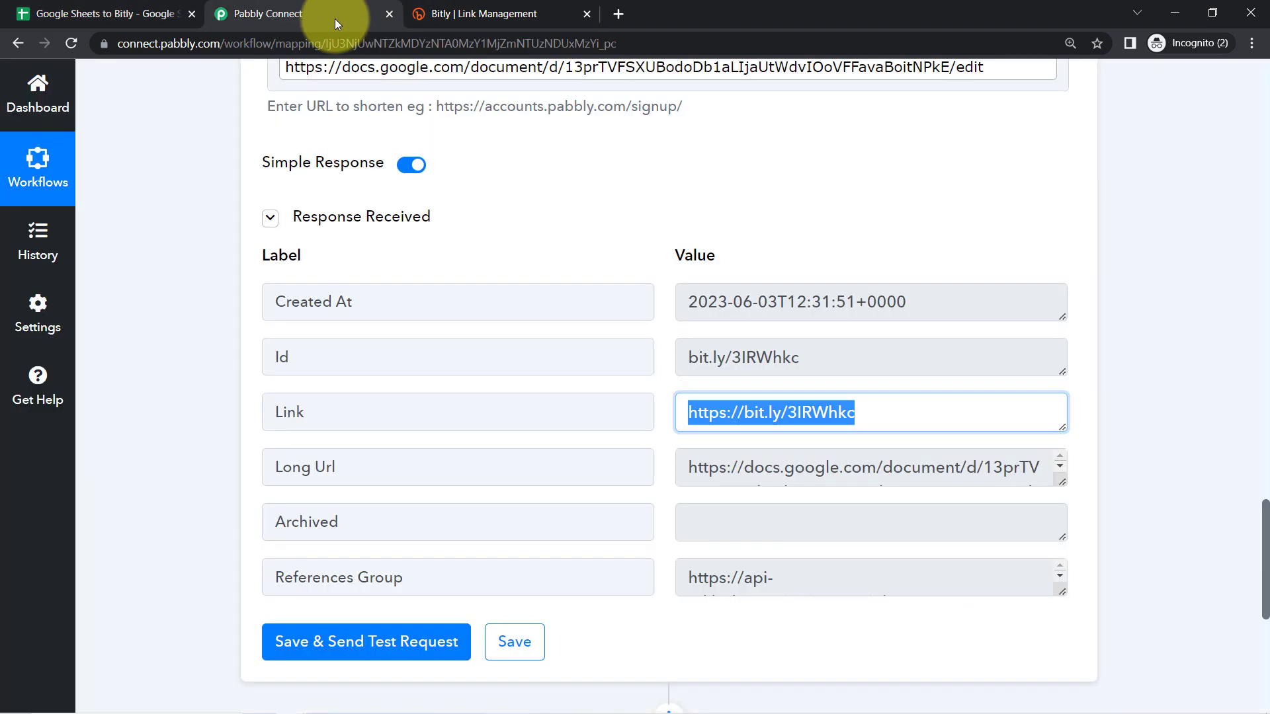
{"action": "mouse_move", "coordinate": [1266, 529]}
{"action": "left_mouse_down"}
{"action": "mouse_move", "coordinate": [1254, 604]}
{"action": "mouse_move", "coordinate": [1266, 522]}
{"action": "left_mouse_up"}
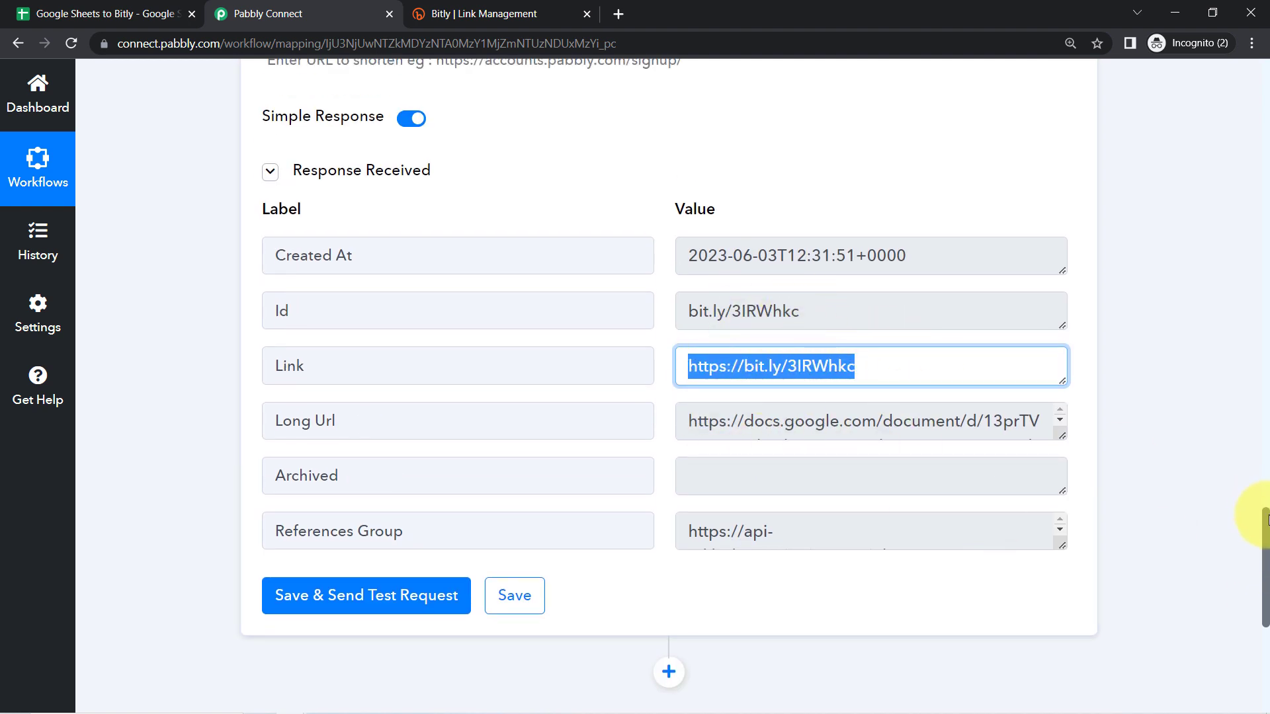
{"action": "scroll", "coordinate": [1248, 558], "scroll_direction": "down", "scroll_amount": 5}
Add a new action step below Bitly using the Google Sheets app.
{"action": "left_click", "coordinate": [663, 286]}
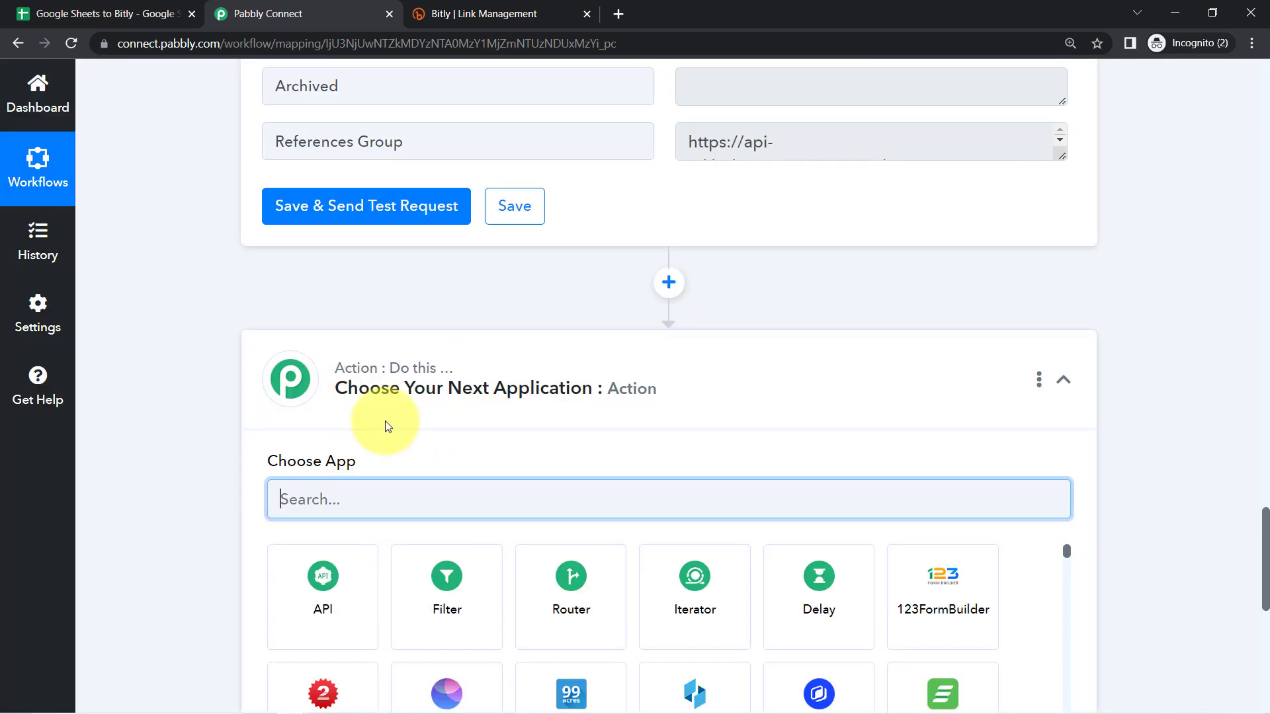
{"action": "type", "text": "googles"}
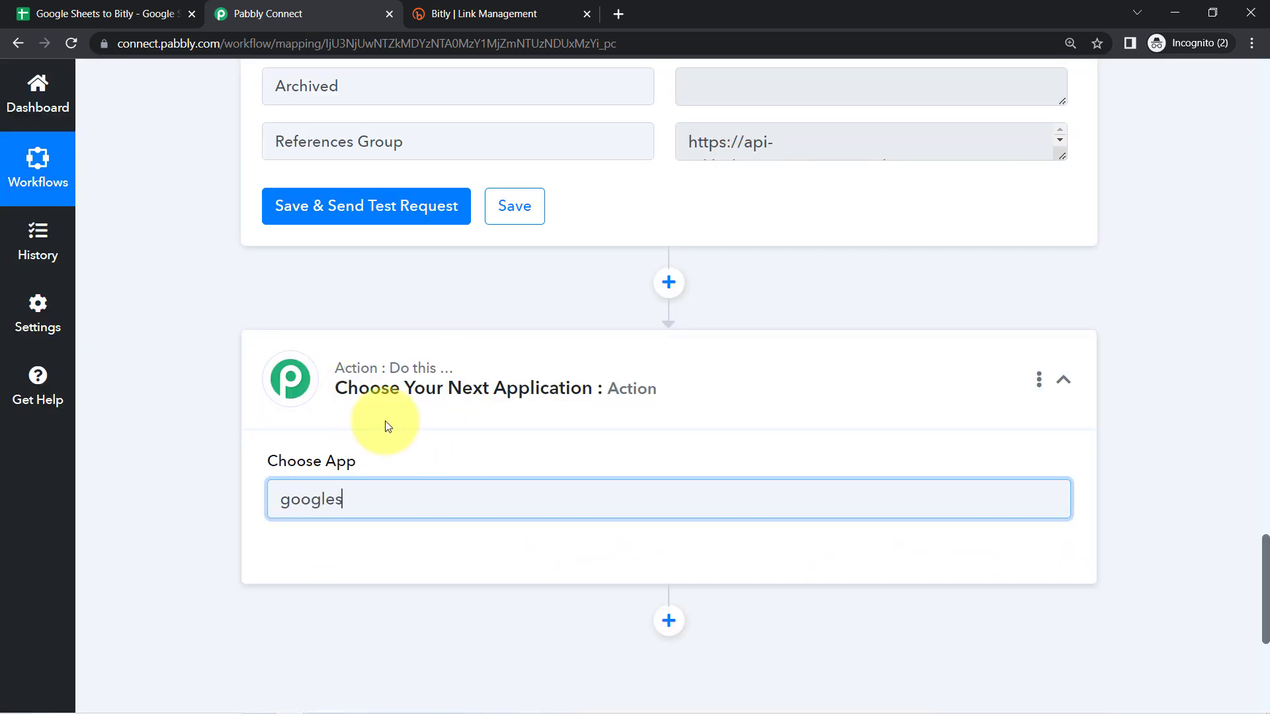
{"action": "key", "text": "BackSpace"}
{"action": "type", "text": "s"}
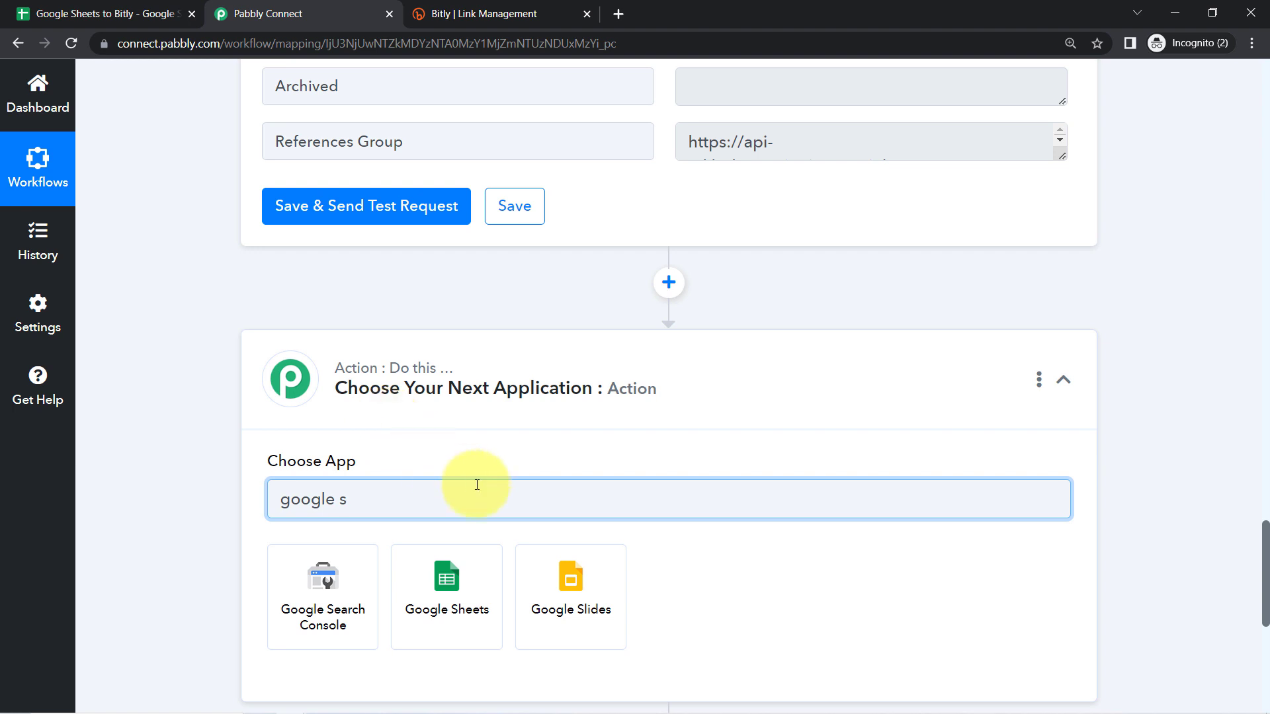
{"action": "left_click", "coordinate": [444, 636]}
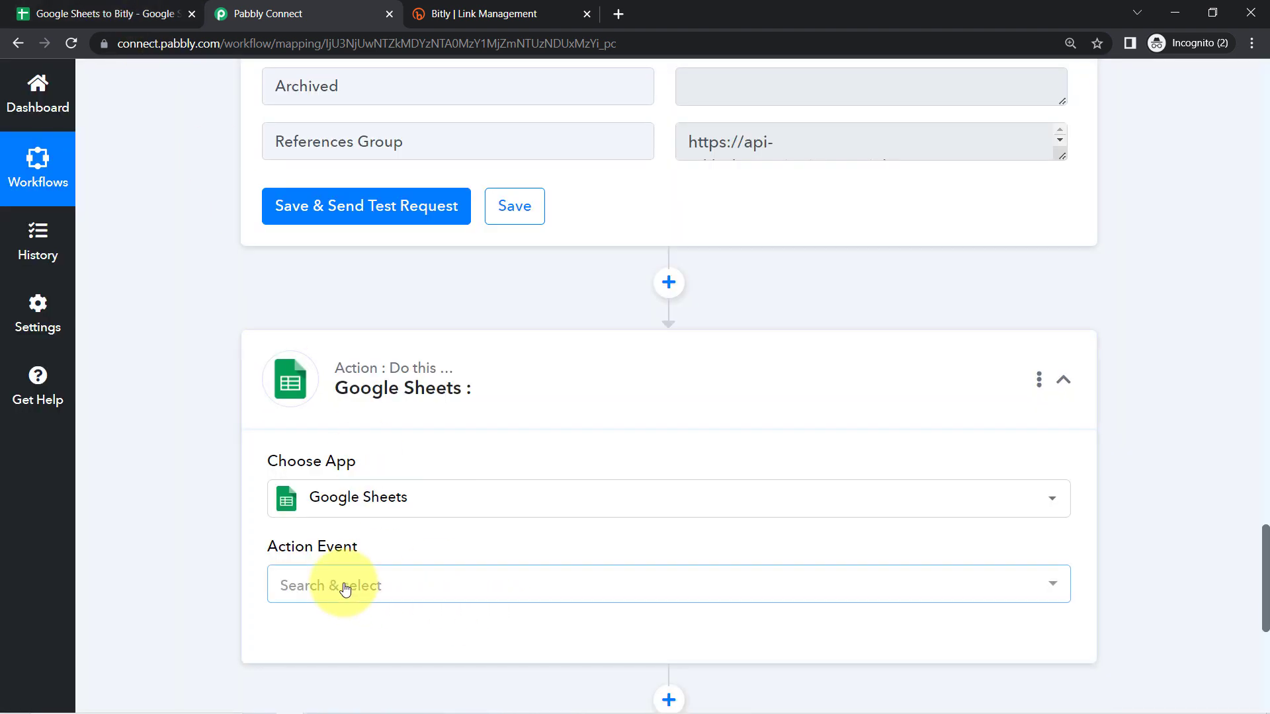
Set the Google Sheets action event to Update Row.
{"action": "left_click", "coordinate": [340, 590]}
{"action": "left_click", "coordinate": [311, 582]}
{"action": "left_click", "coordinate": [295, 584]}
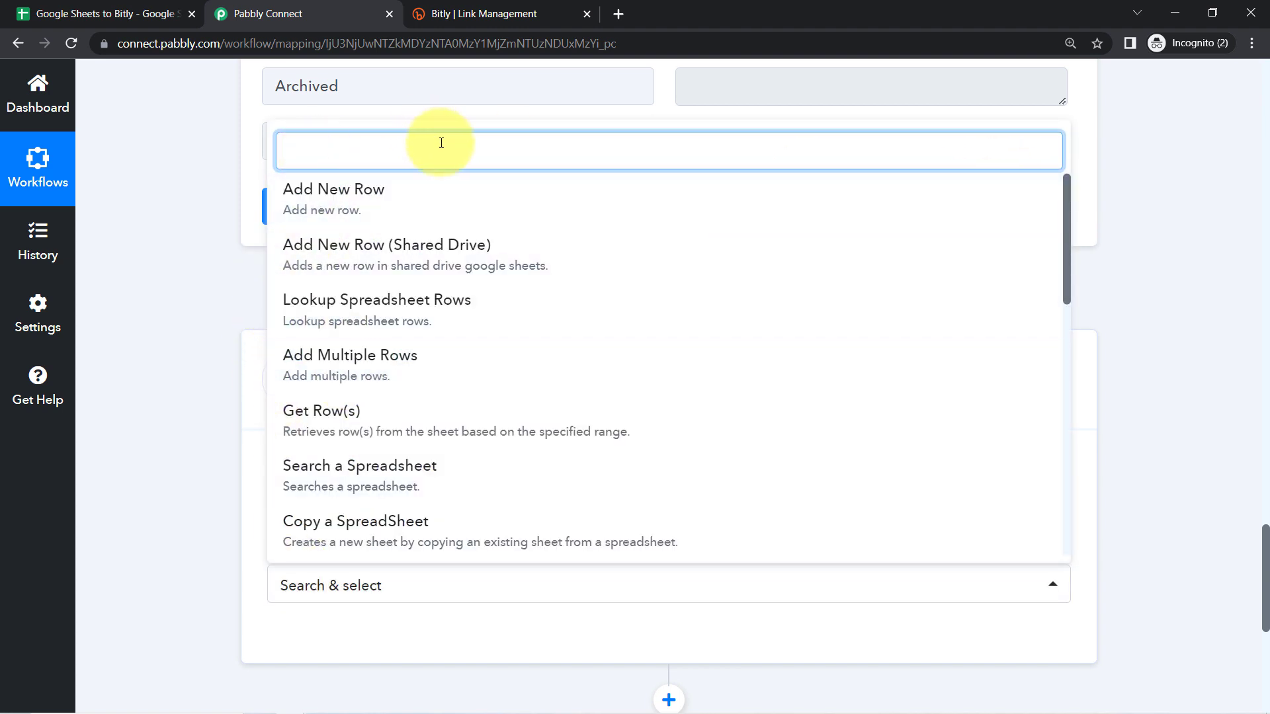
{"action": "type", "text": "up"}
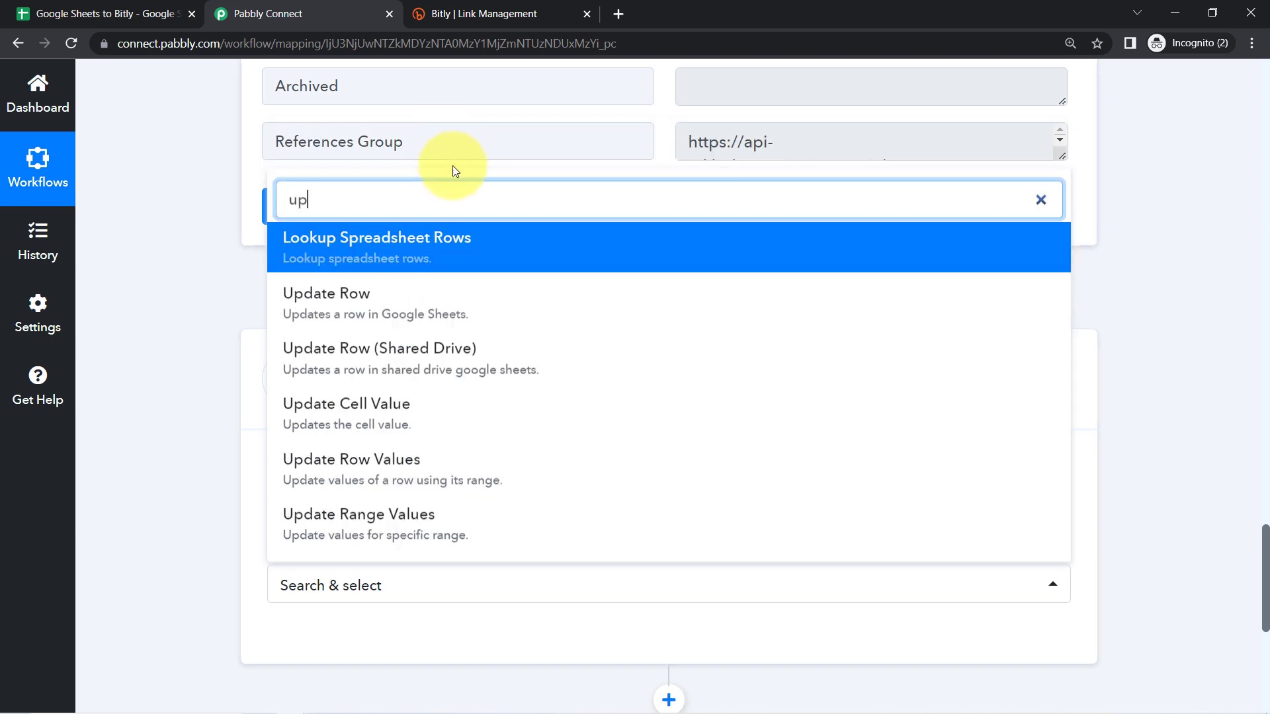
{"action": "left_click", "coordinate": [383, 309]}
{"action": "scroll", "coordinate": [159, 544], "scroll_direction": "down", "scroll_amount": 8}
Connect the Update Row step through the existing Google Sheets #3 connection and save.
{"action": "left_click", "coordinate": [301, 118]}
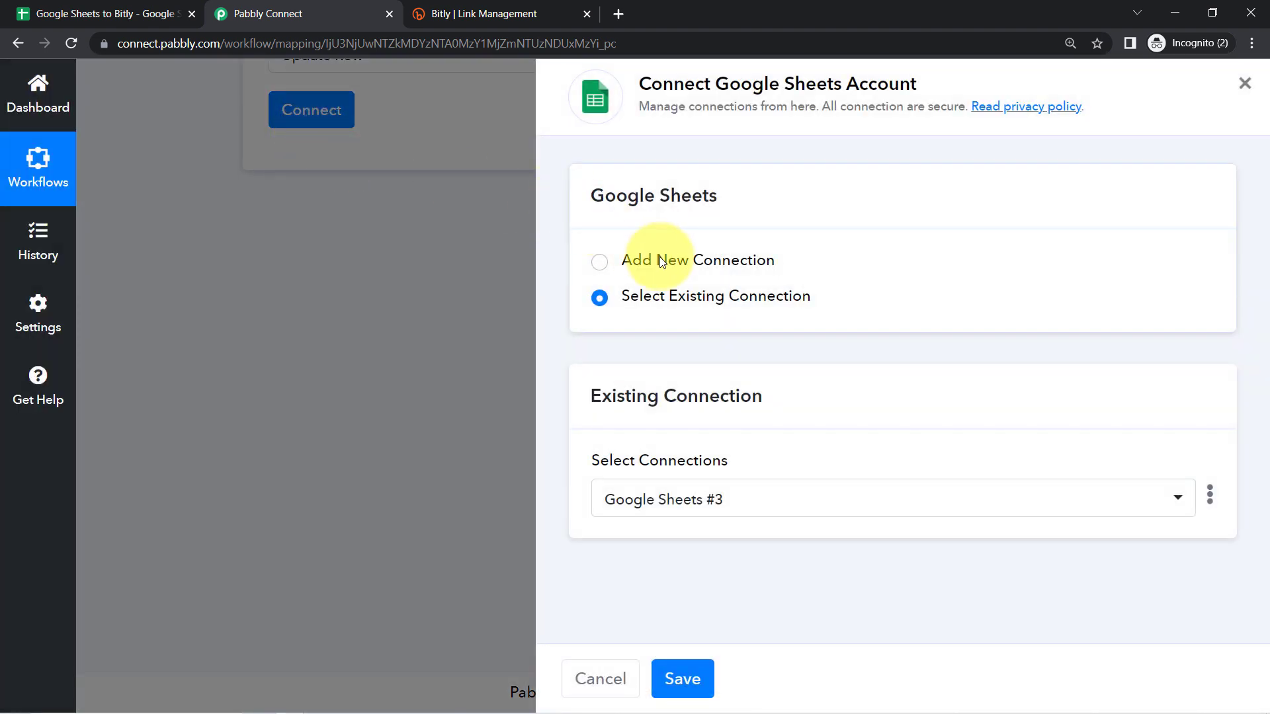
{"action": "left_click", "coordinate": [660, 257]}
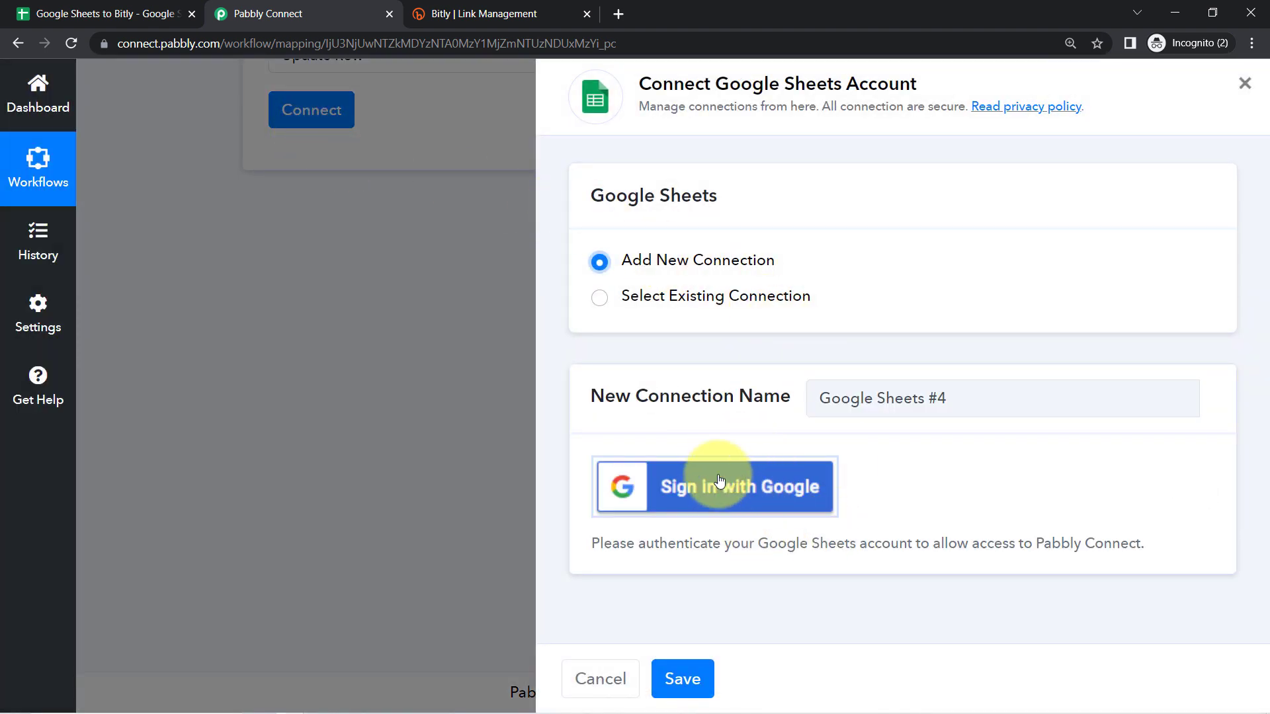
{"action": "left_click", "coordinate": [714, 301]}
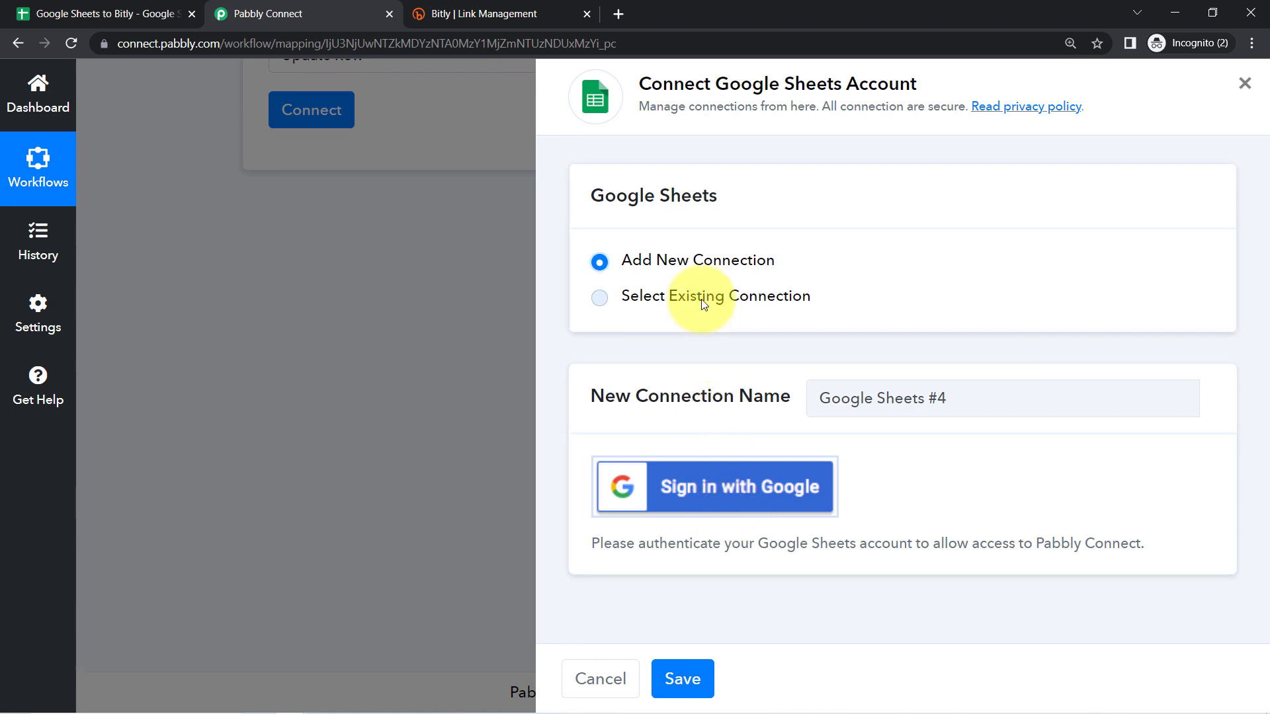
{"action": "left_click", "coordinate": [680, 681]}
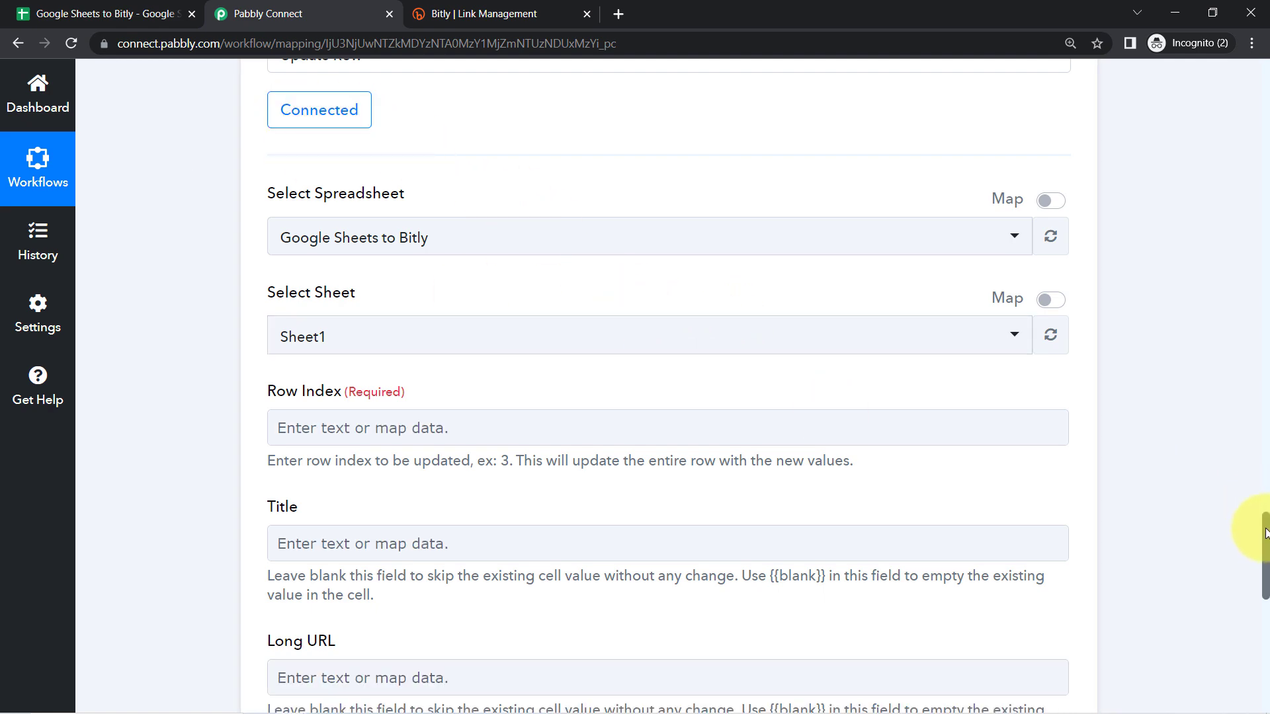
{"action": "scroll", "coordinate": [1256, 416], "scroll_direction": "up", "scroll_amount": 4}
{"action": "scroll", "coordinate": [1256, 505], "scroll_direction": "down", "scroll_amount": 2}
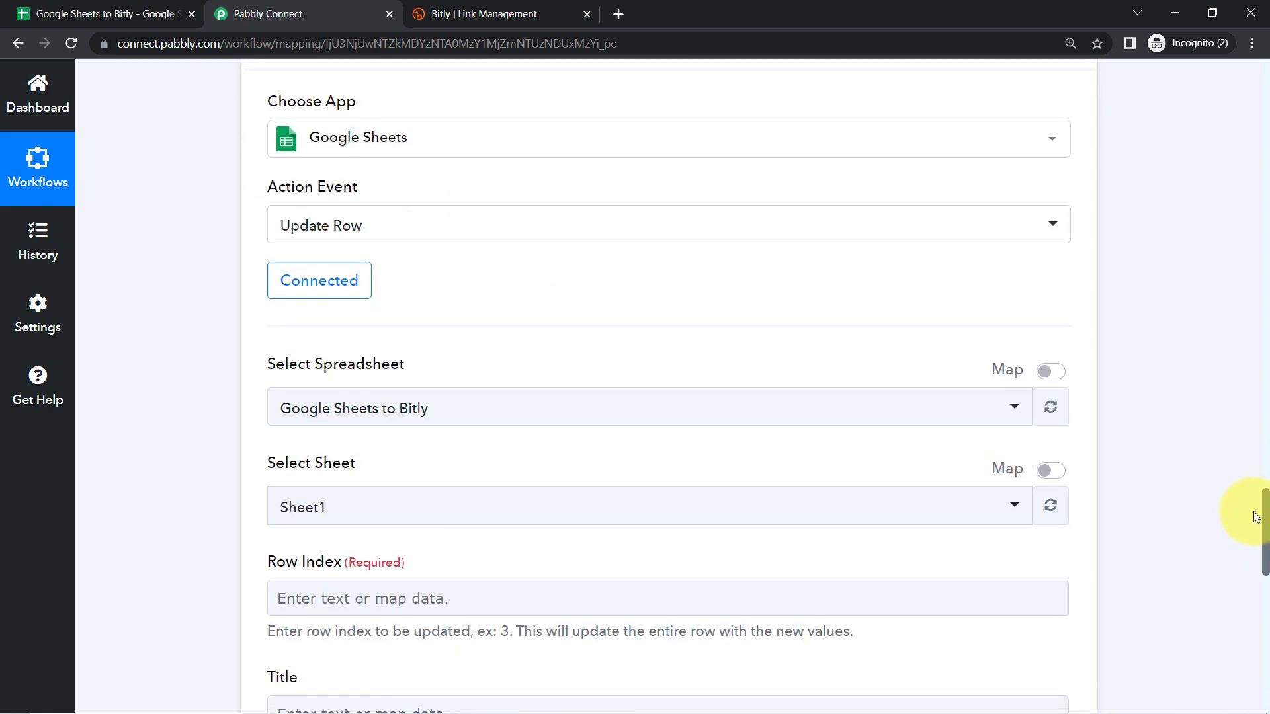
{"action": "scroll", "coordinate": [1256, 517], "scroll_direction": "down", "scroll_amount": 2}
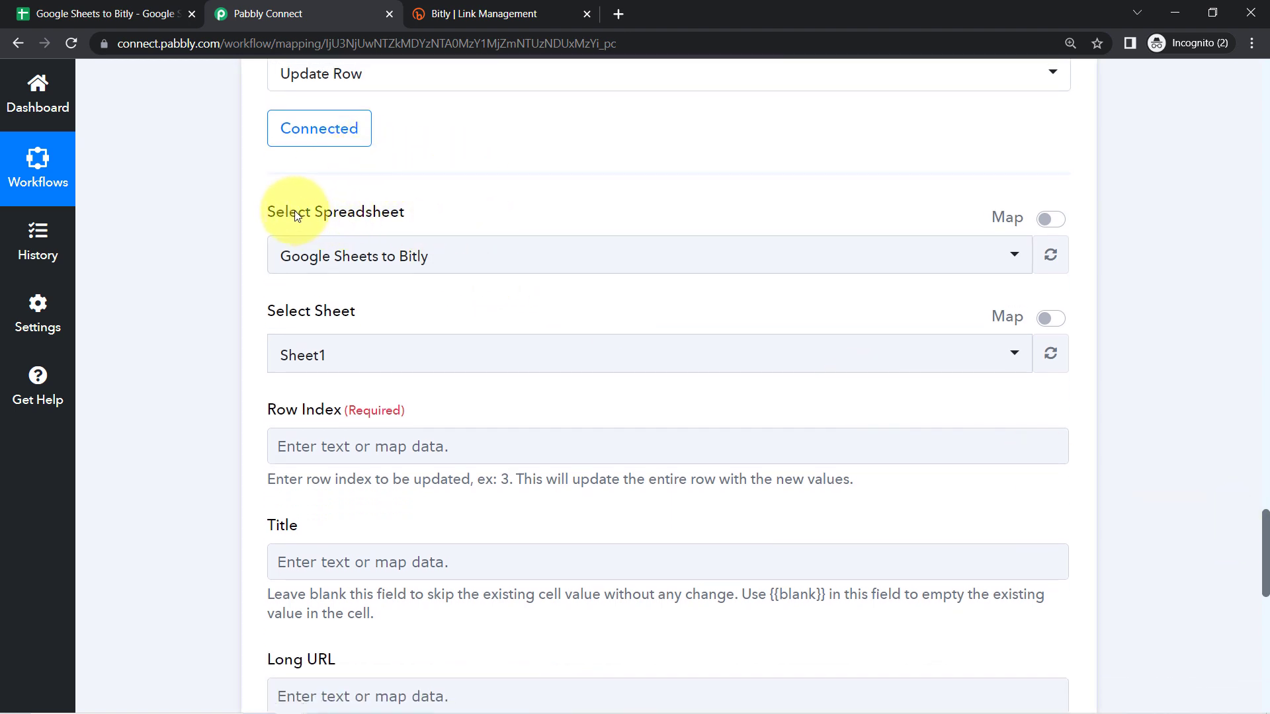
{"action": "left_click_drag", "start_coordinate": [308, 211], "coordinate": [399, 212]}
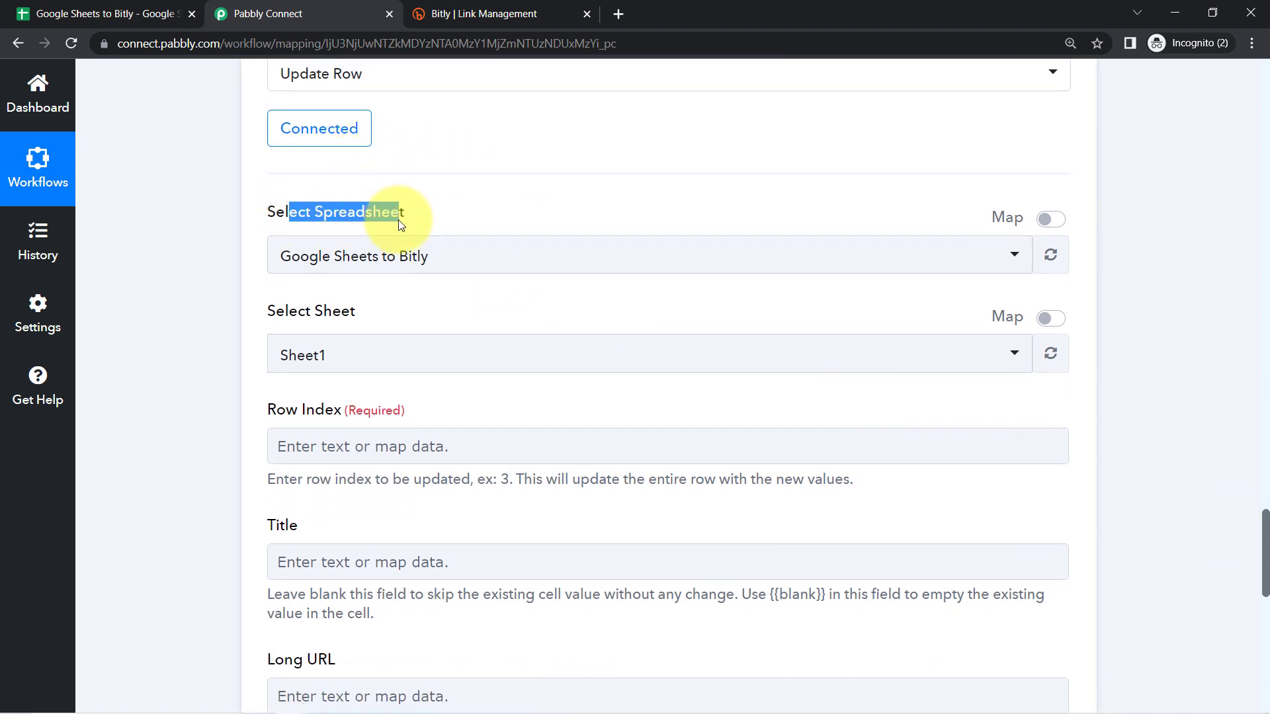
{"action": "left_click", "coordinate": [411, 256]}
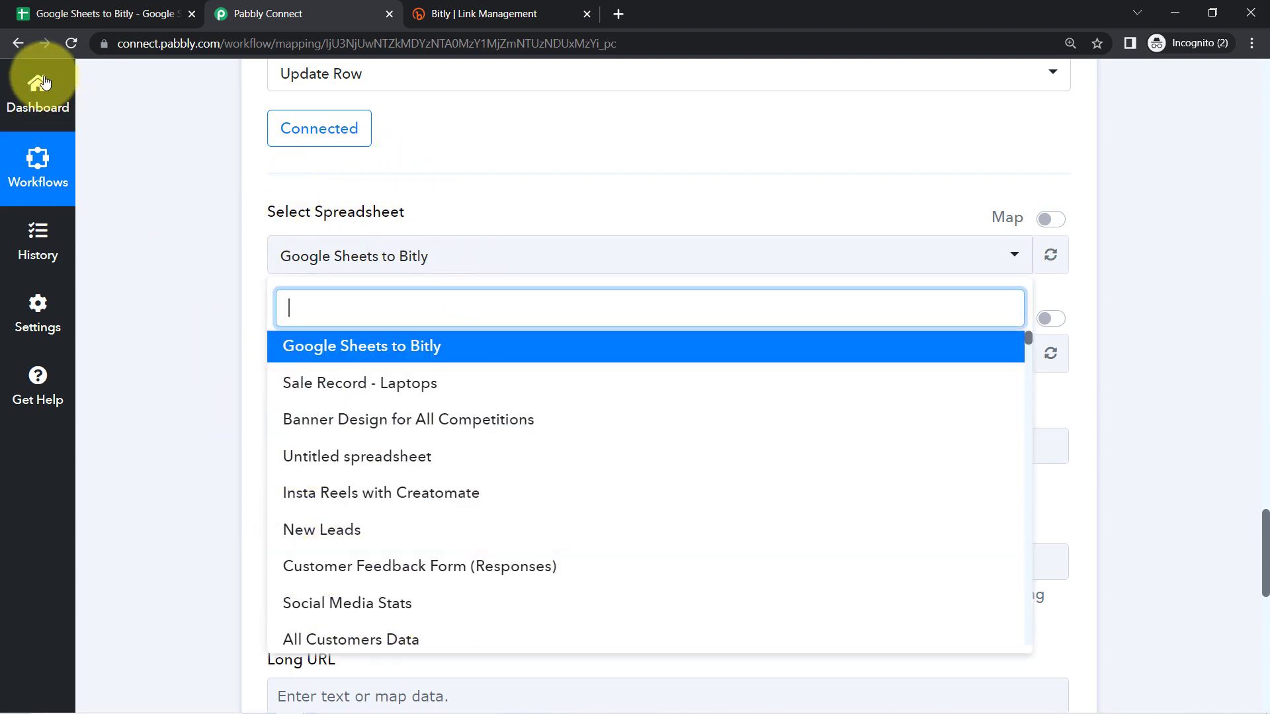
{"action": "left_click", "coordinate": [58, 13]}
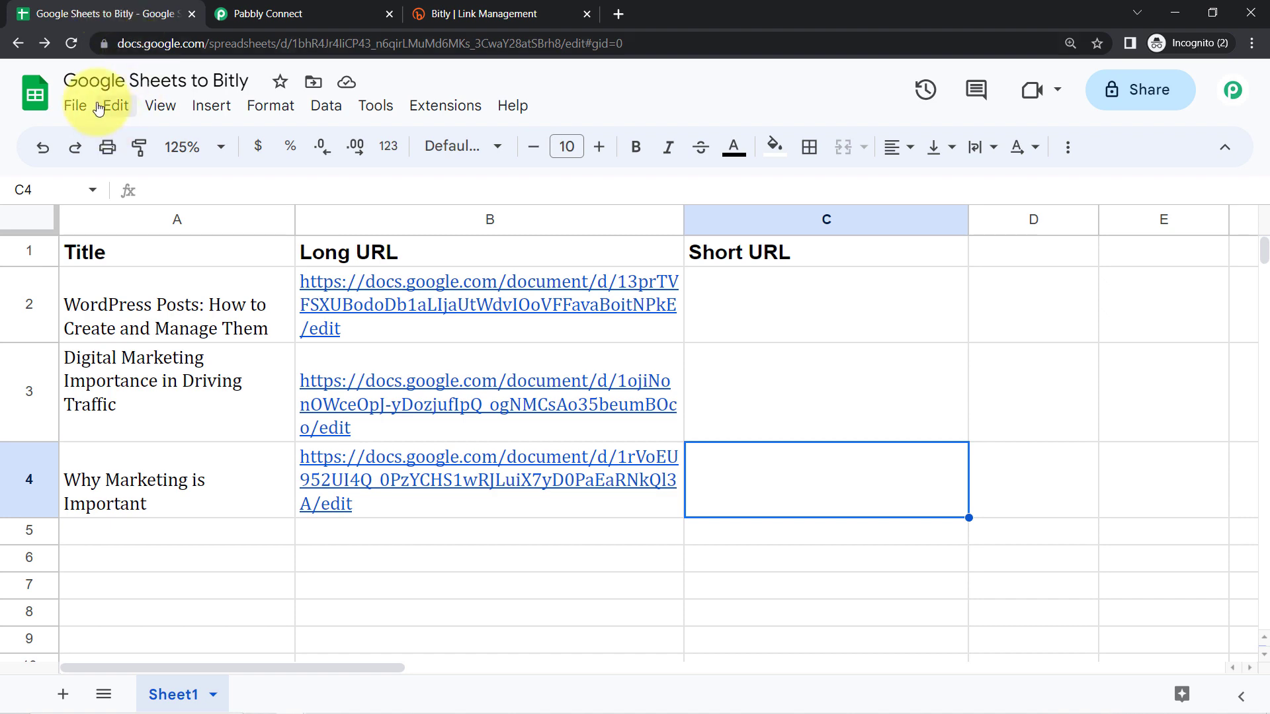
{"action": "left_click", "coordinate": [268, 13]}
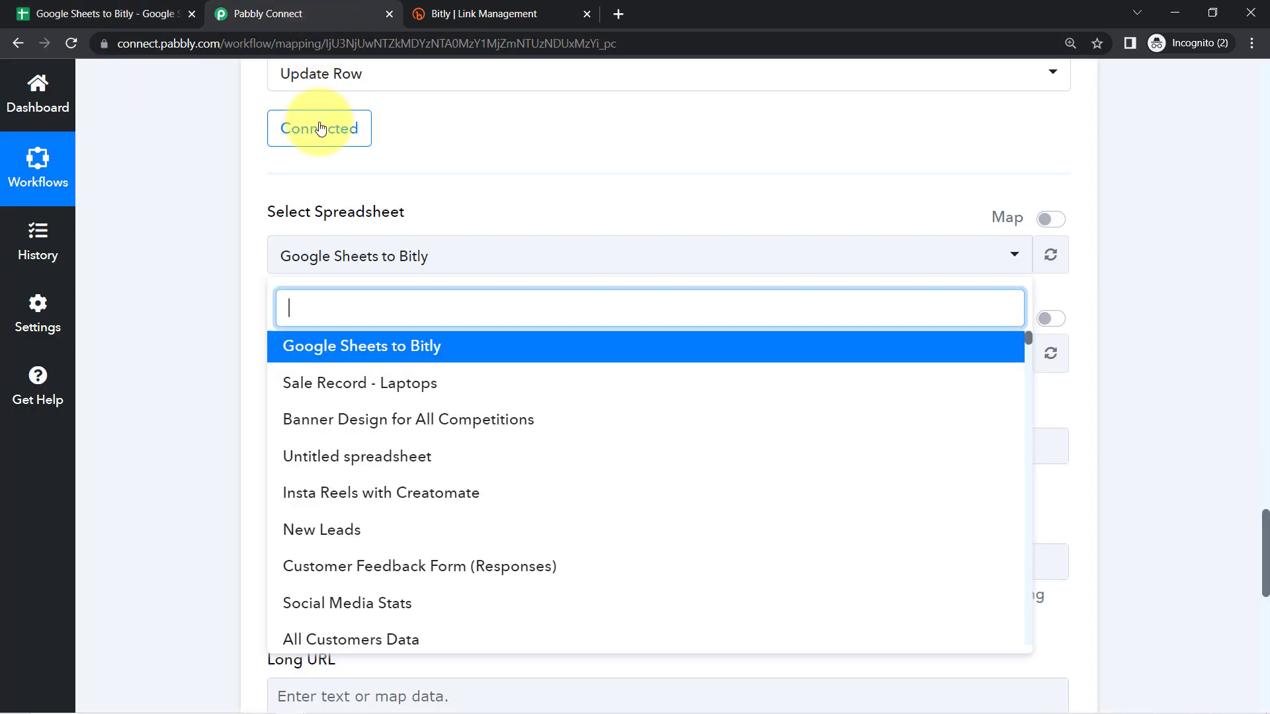
{"action": "left_click", "coordinate": [295, 345]}
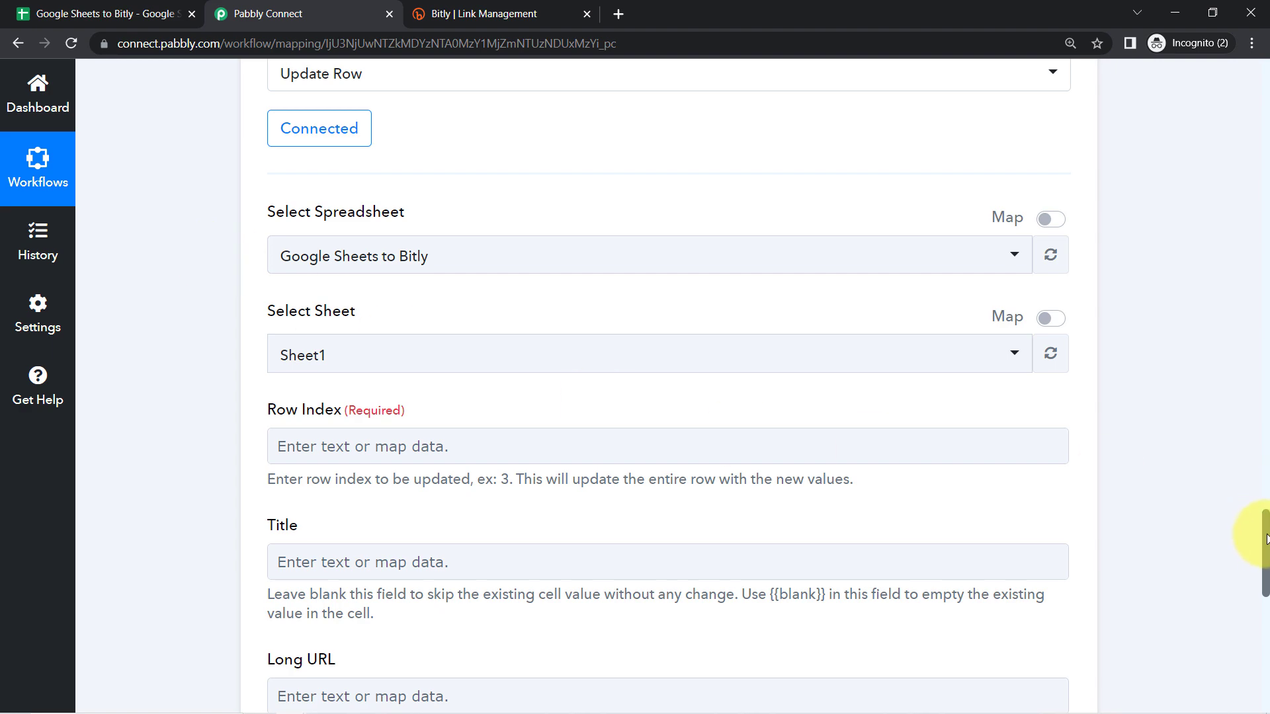
{"action": "scroll", "coordinate": [1266, 537], "scroll_direction": "down", "scroll_amount": 2}
{"action": "left_click", "coordinate": [119, 13]}
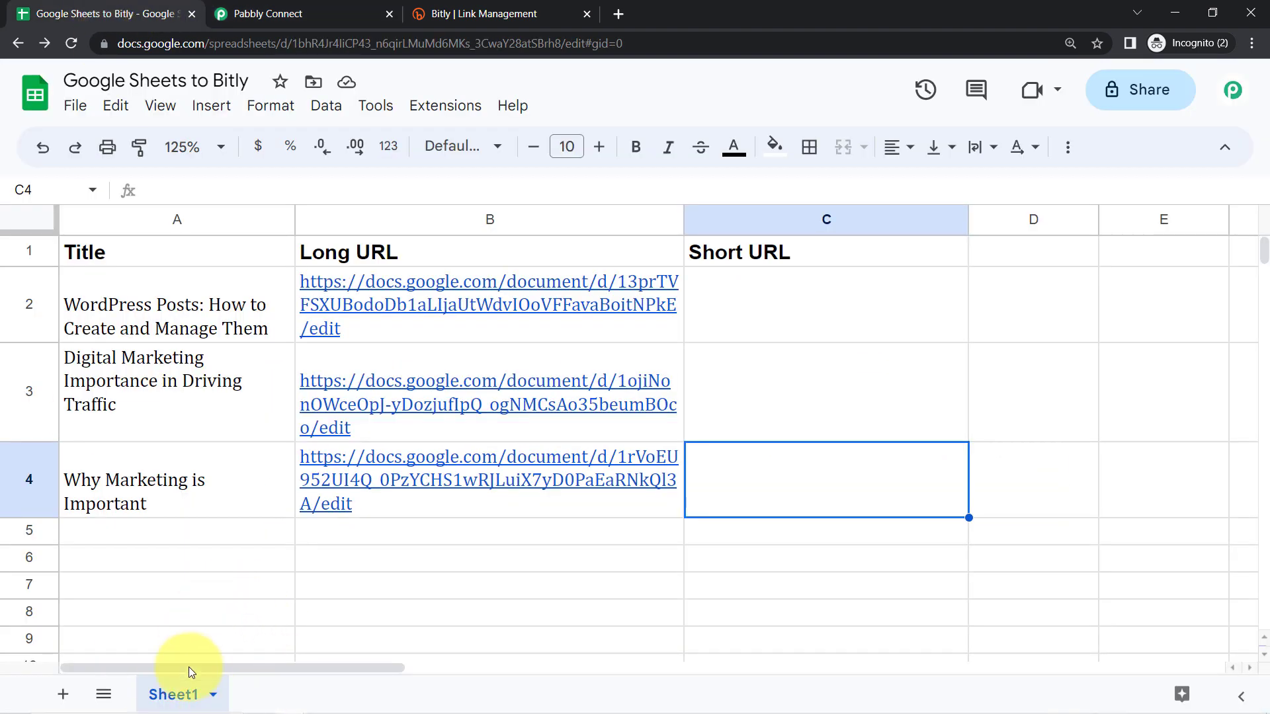
{"action": "left_click", "coordinate": [308, 2]}
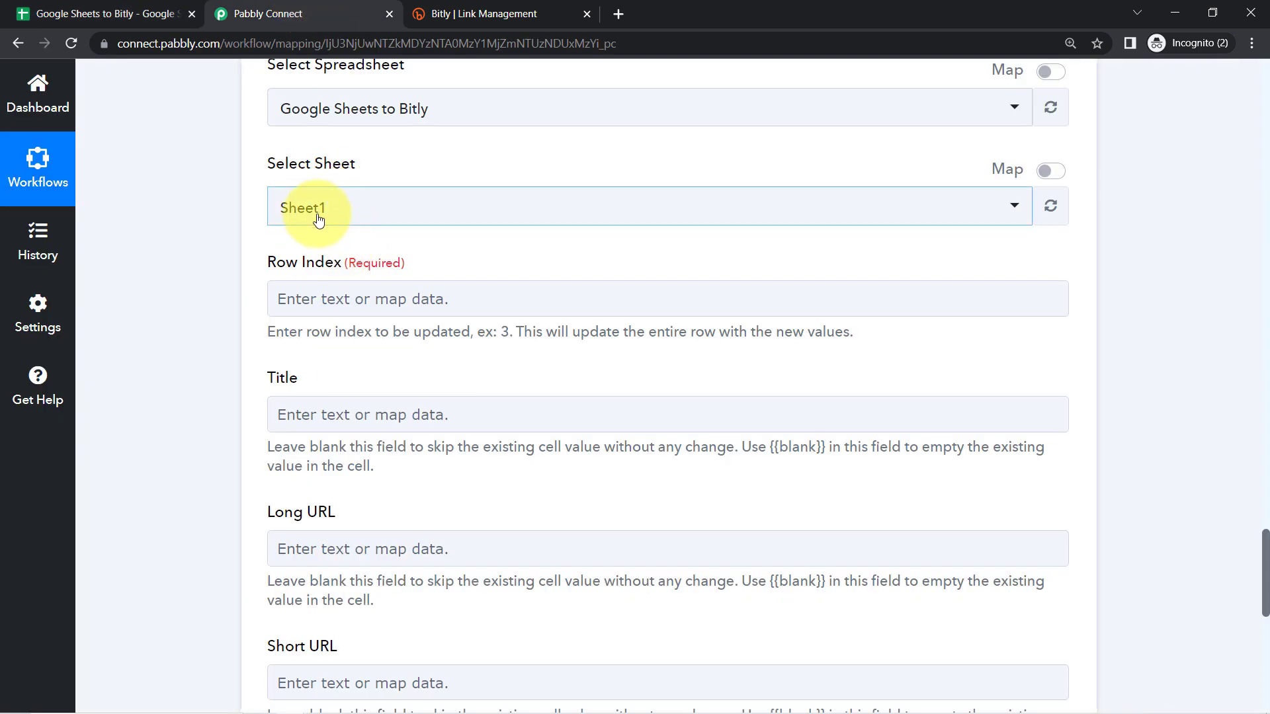
{"action": "left_click", "coordinate": [139, 5]}
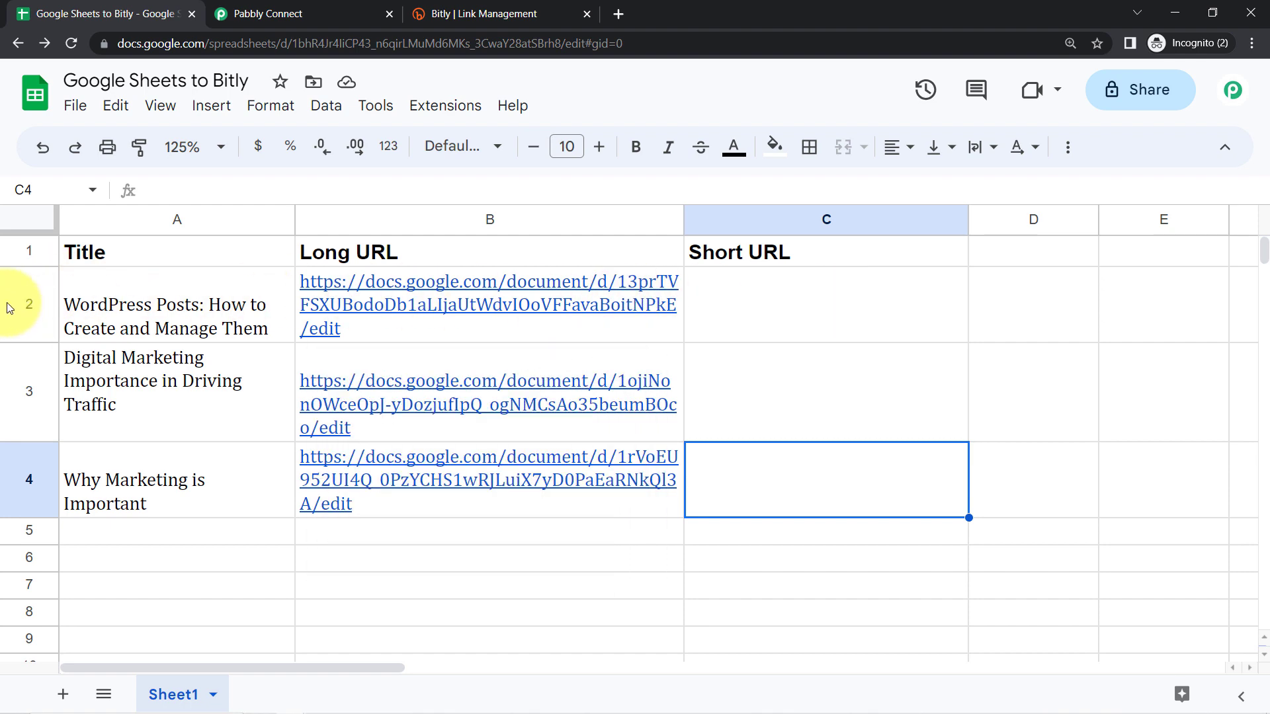
{"action": "left_click", "coordinate": [268, 13]}
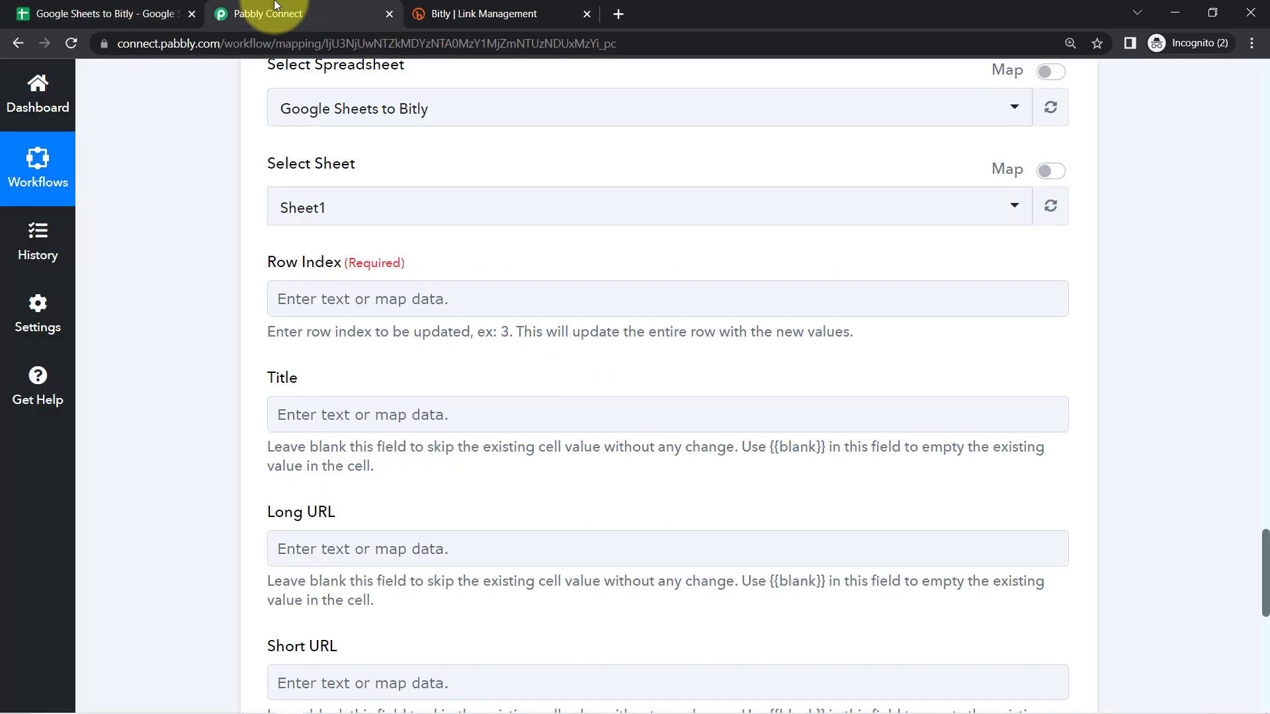
{"action": "left_click", "coordinate": [316, 307]}
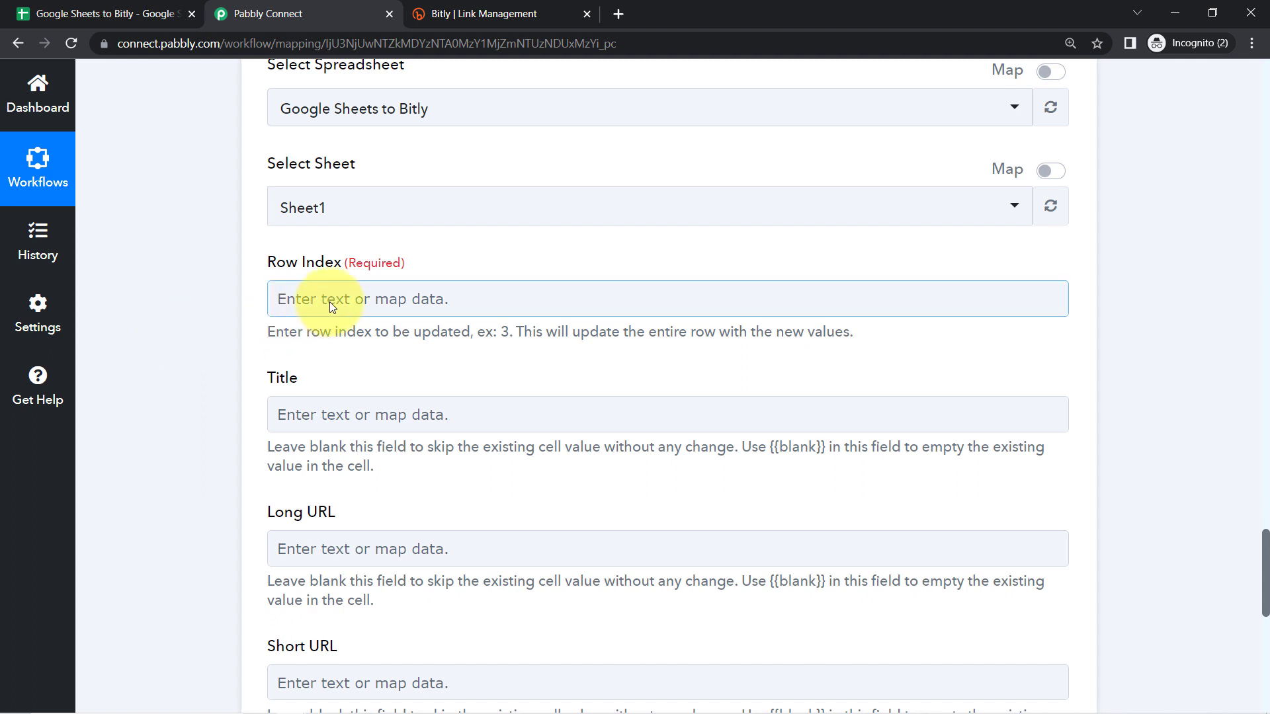
Map Row Index to '1. RowIndex : 2' from the Google Sheets trigger step.
{"action": "left_click", "coordinate": [330, 302]}
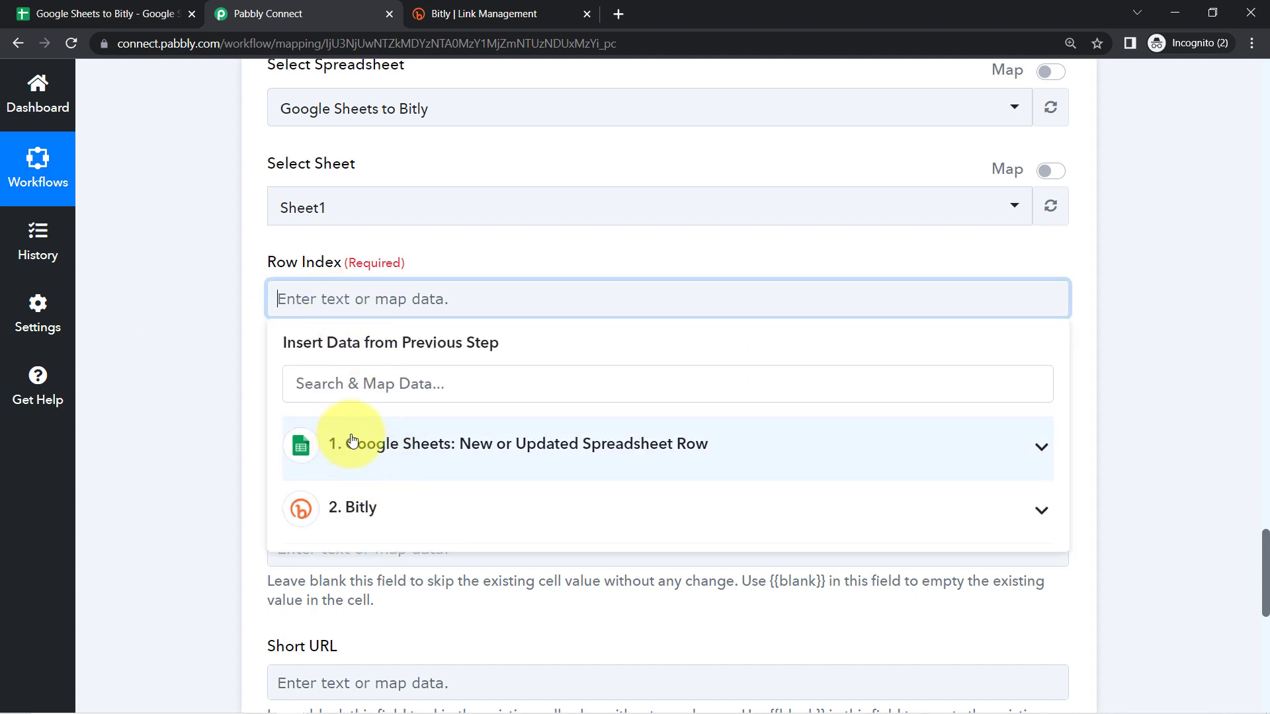
{"action": "left_click", "coordinate": [362, 454]}
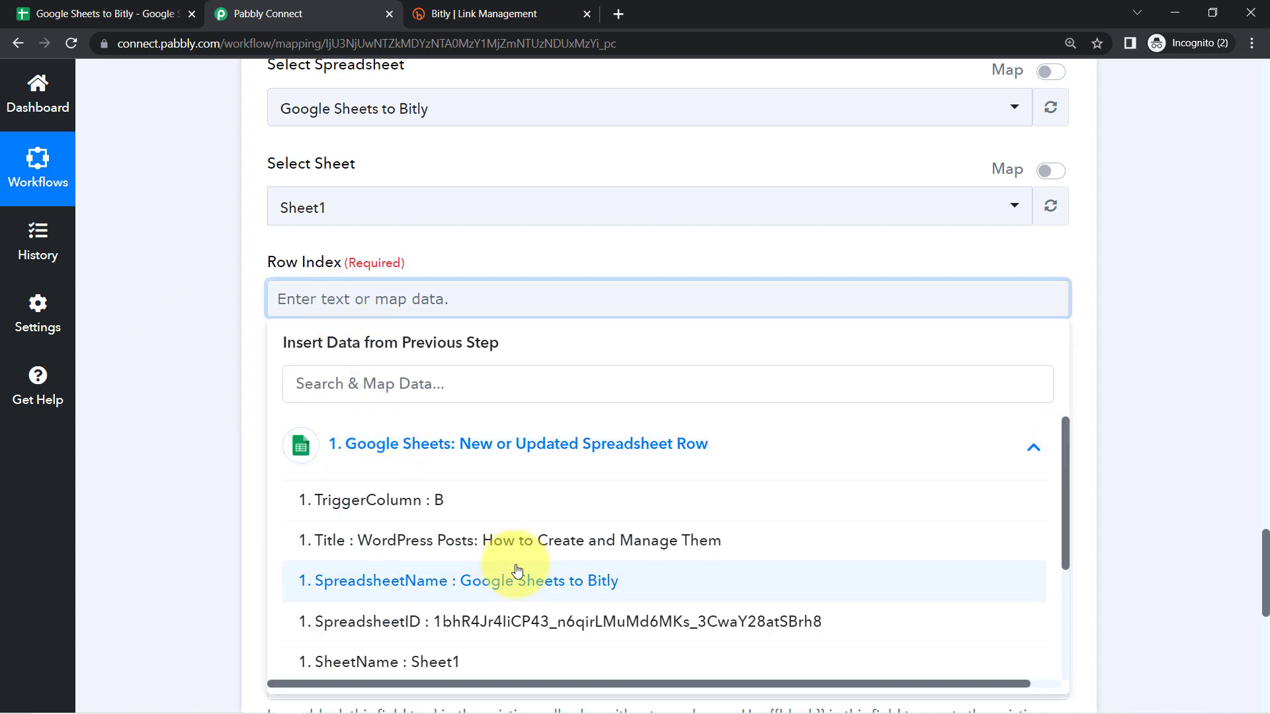
{"action": "scroll", "coordinate": [529, 570], "scroll_direction": "down", "scroll_amount": 1}
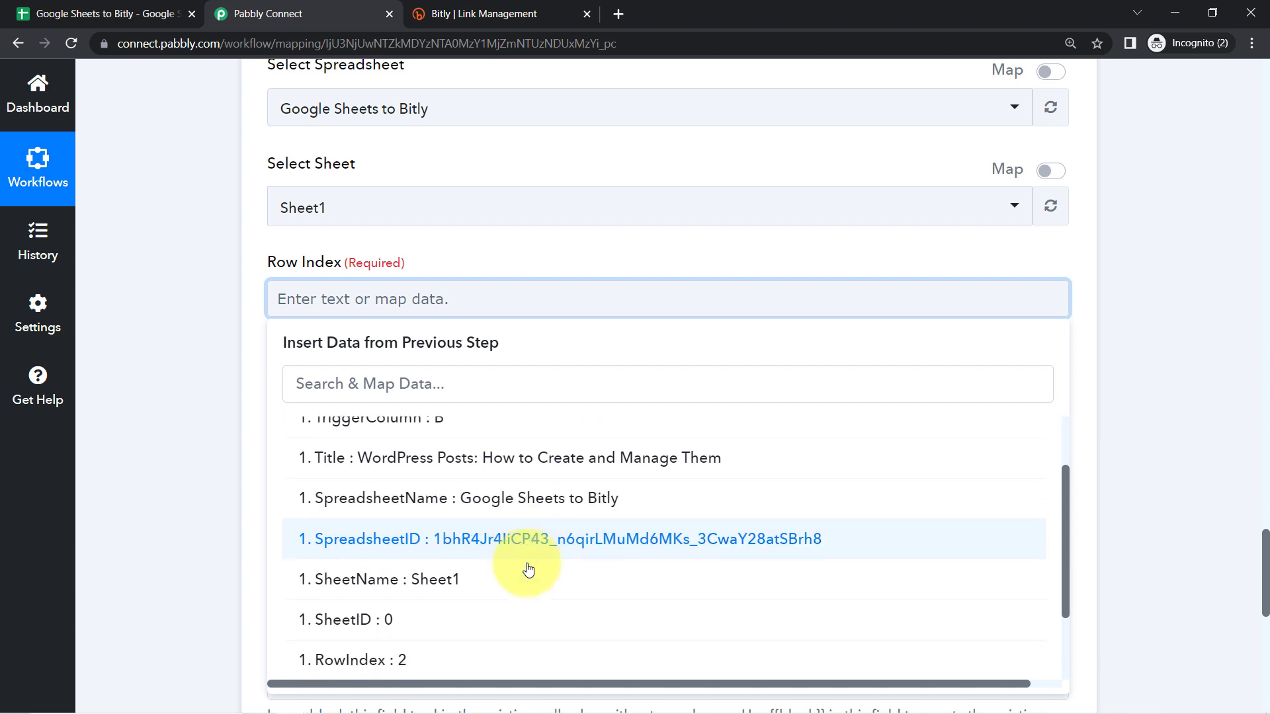
{"action": "left_click", "coordinate": [396, 661]}
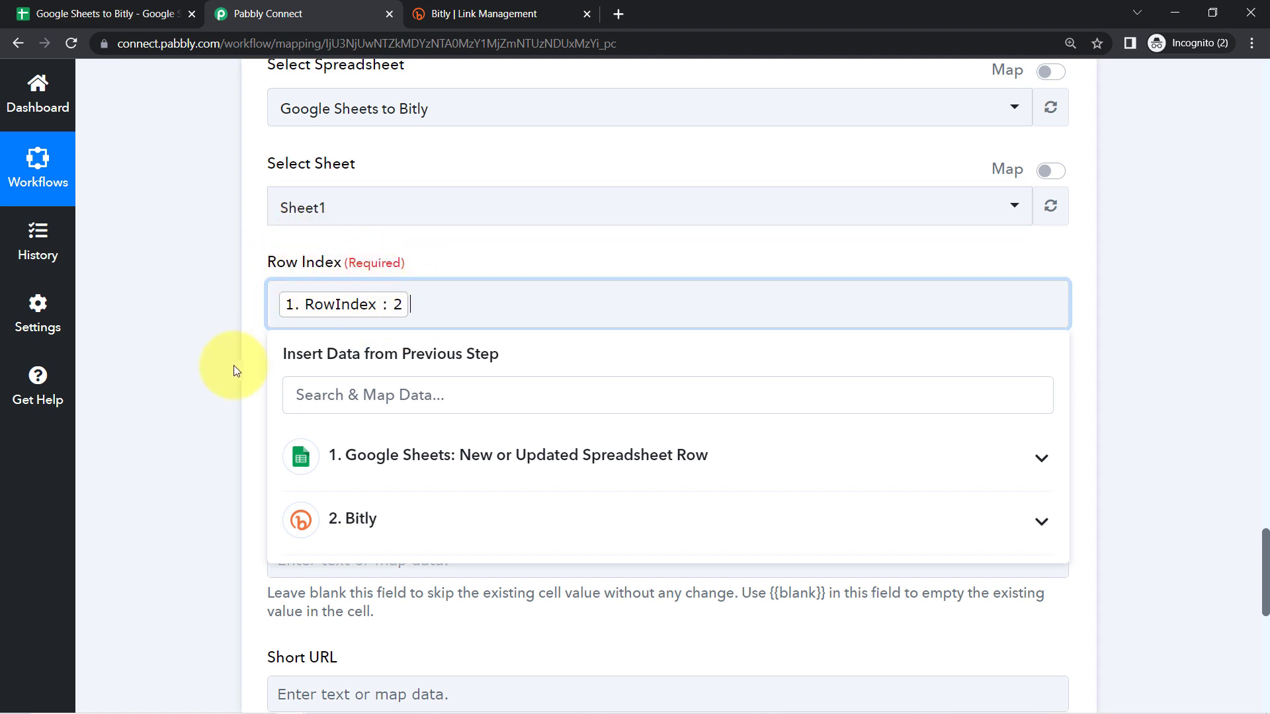
{"action": "left_click", "coordinate": [215, 370]}
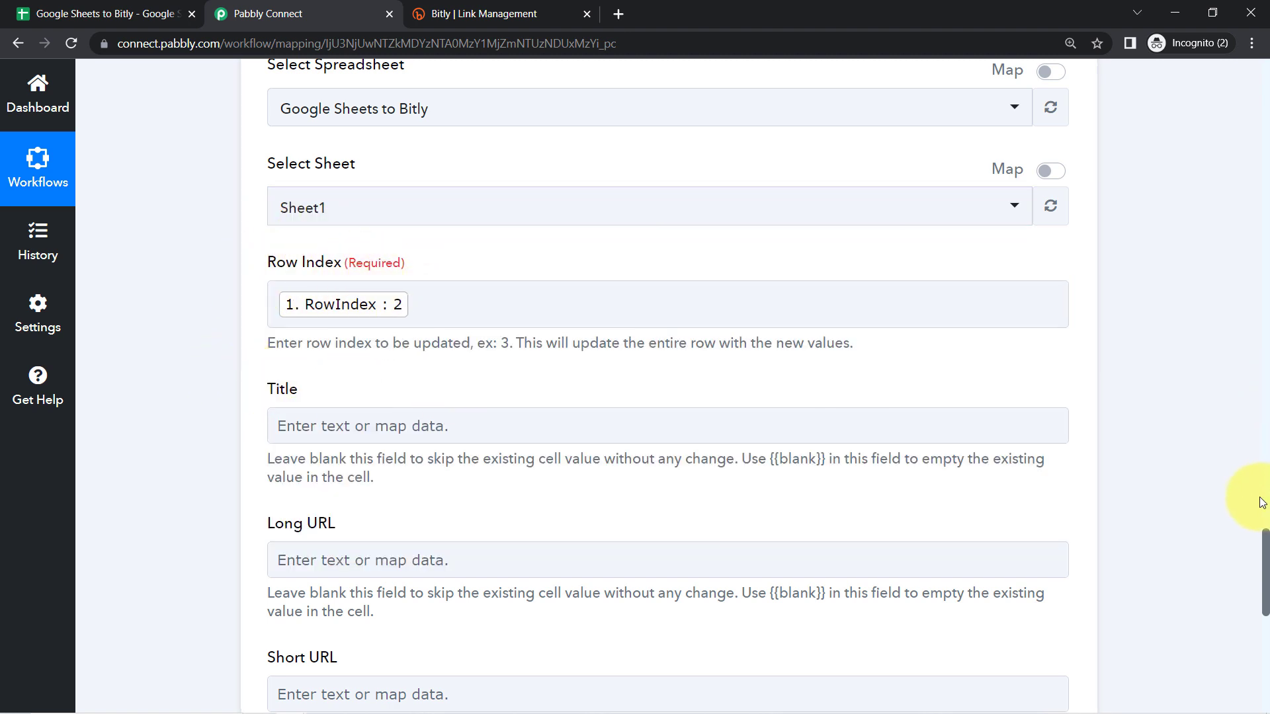
{"action": "left_click_drag", "start_coordinate": [1265, 541], "coordinate": [1267, 582]}
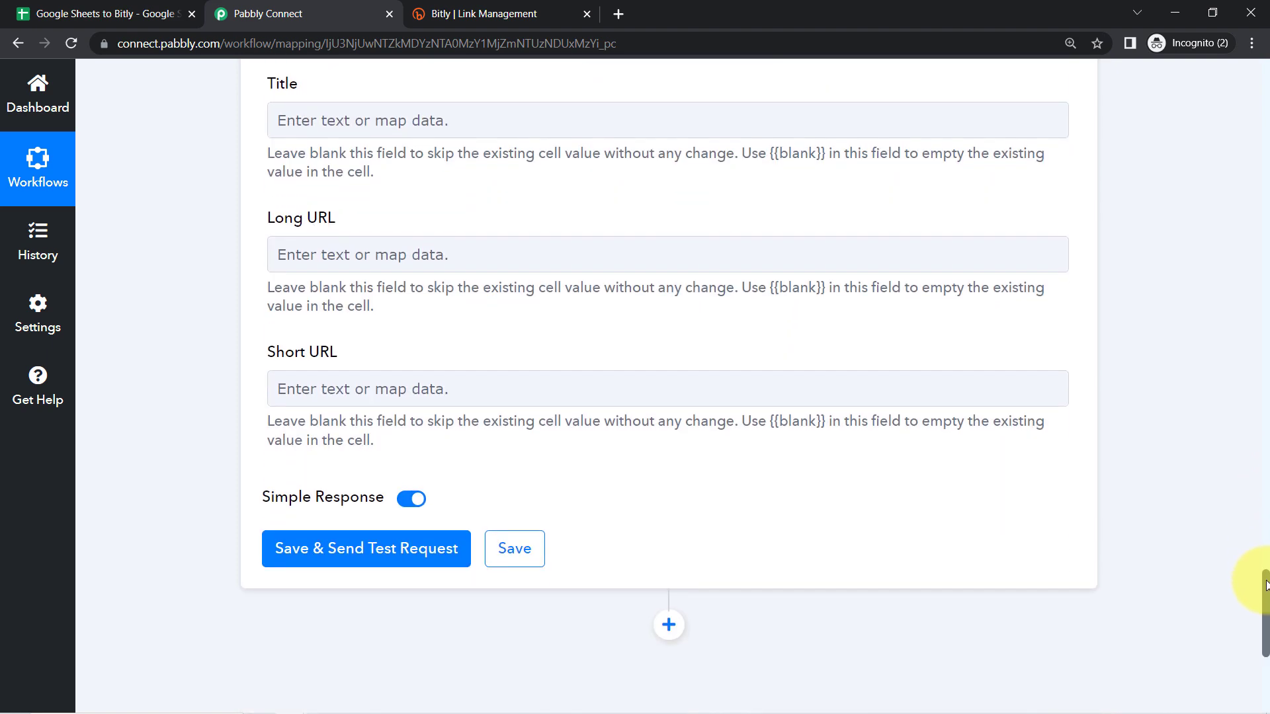
Map Short URL to Bitly's '2. Link' and send a test updating Sheet1!A2:C2.
{"action": "left_click", "coordinate": [328, 400]}
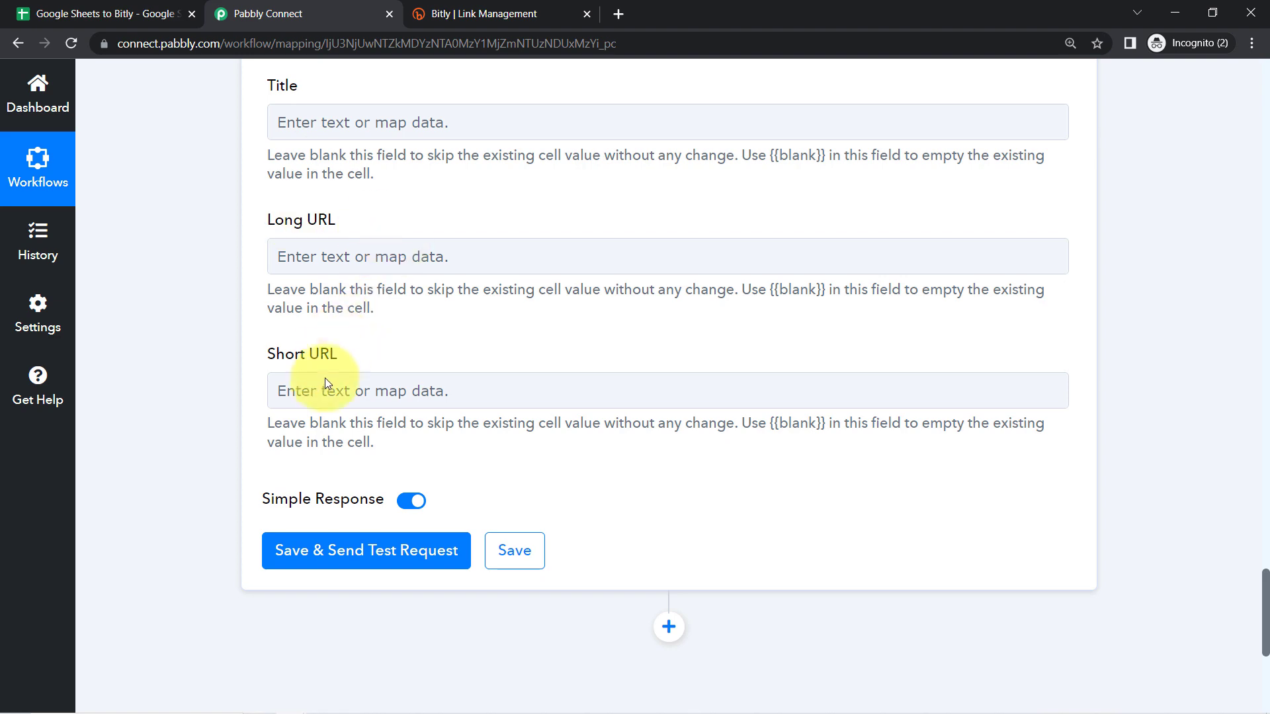
{"action": "left_click", "coordinate": [303, 396]}
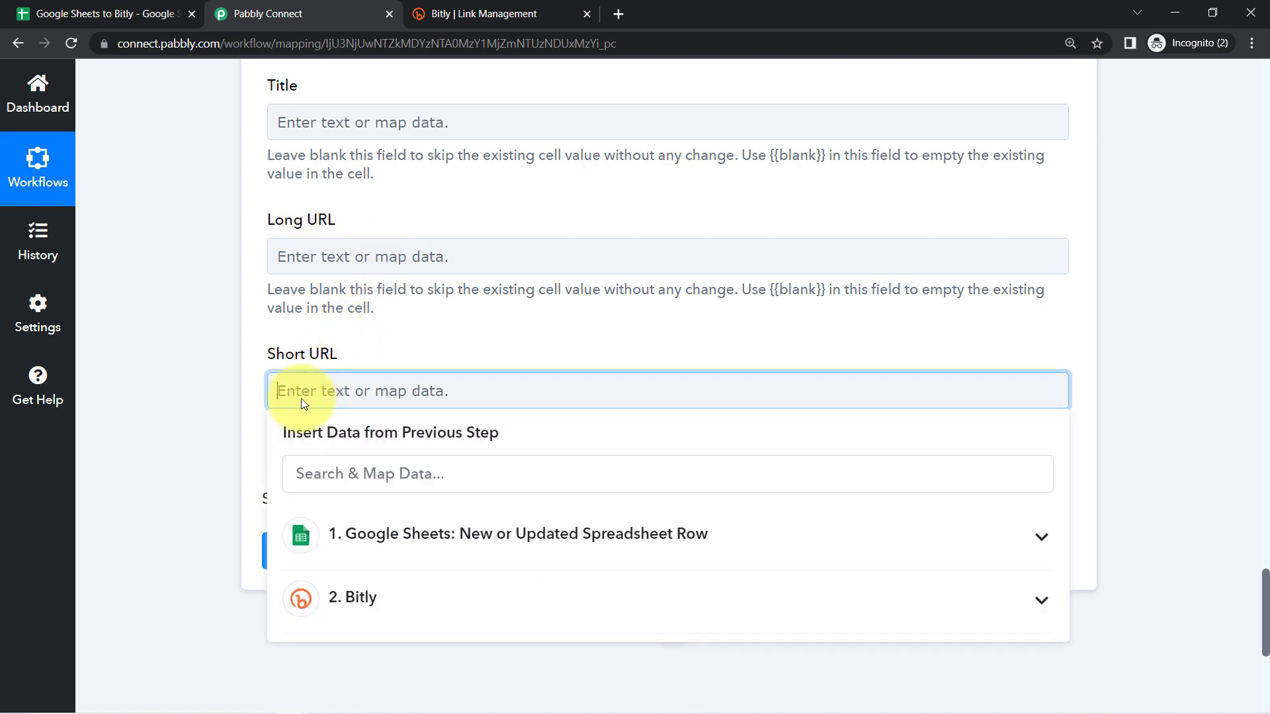
{"action": "left_click", "coordinate": [358, 599]}
{"action": "scroll", "coordinate": [228, 469], "scroll_direction": "down", "scroll_amount": 3}
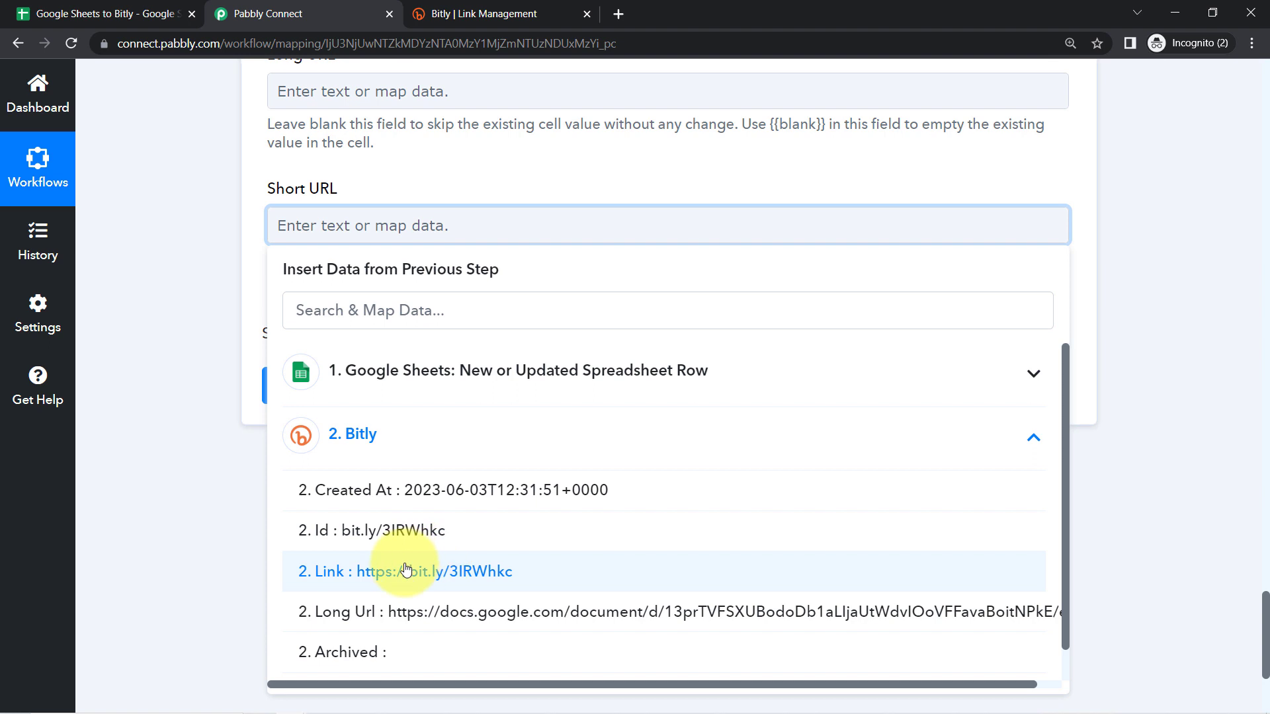
{"action": "left_click", "coordinate": [406, 570]}
{"action": "left_click", "coordinate": [358, 244]}
{"action": "left_click", "coordinate": [178, 292]}
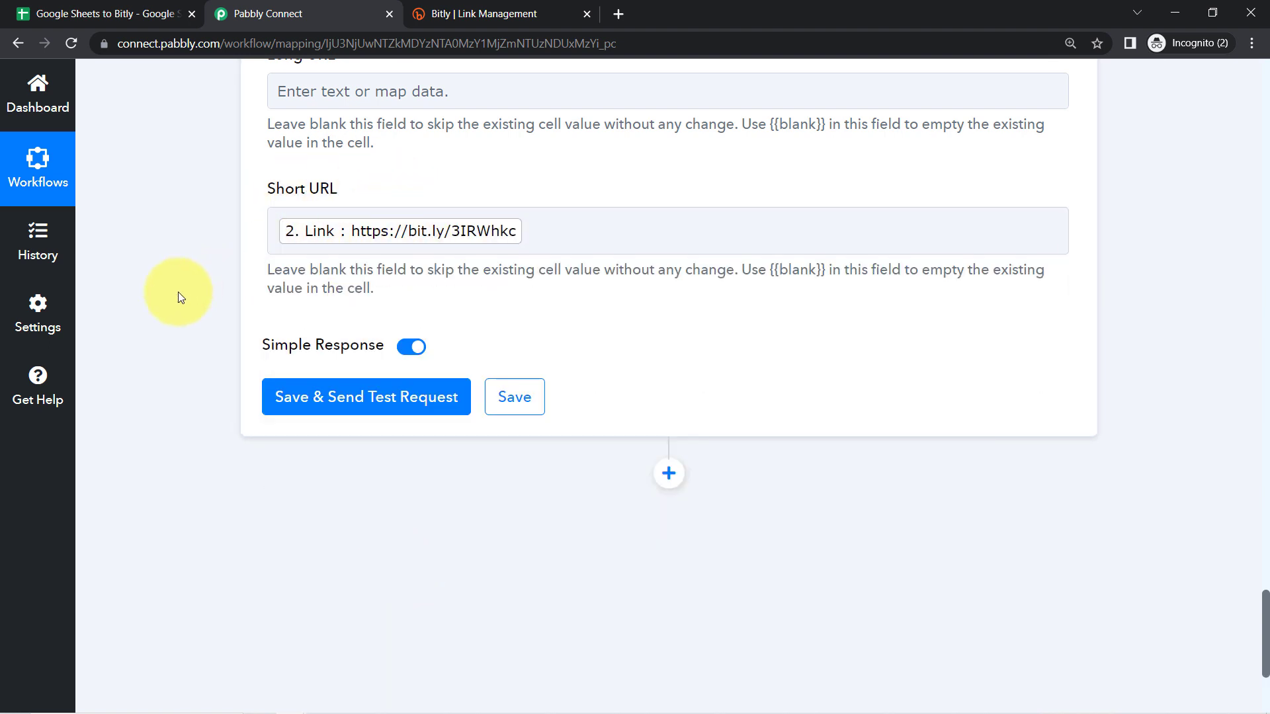
{"action": "left_click", "coordinate": [317, 399]}
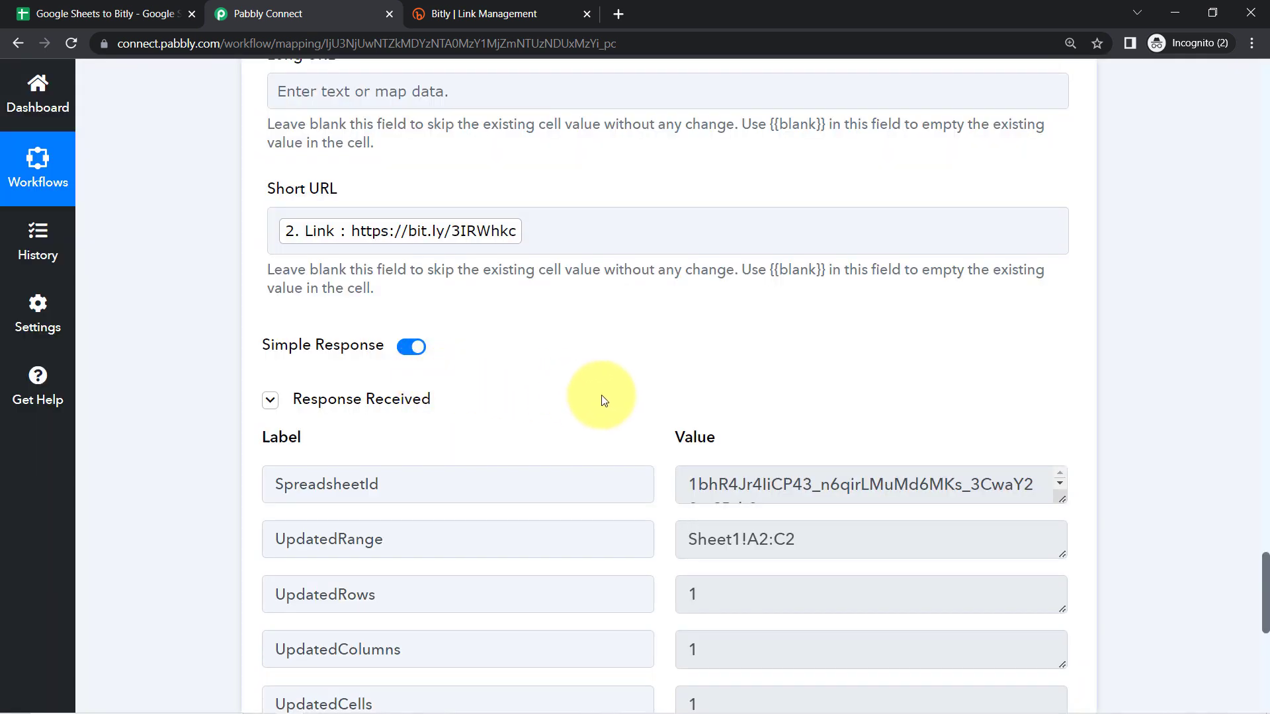
{"action": "scroll", "coordinate": [363, 431], "scroll_direction": "down", "scroll_amount": 1}
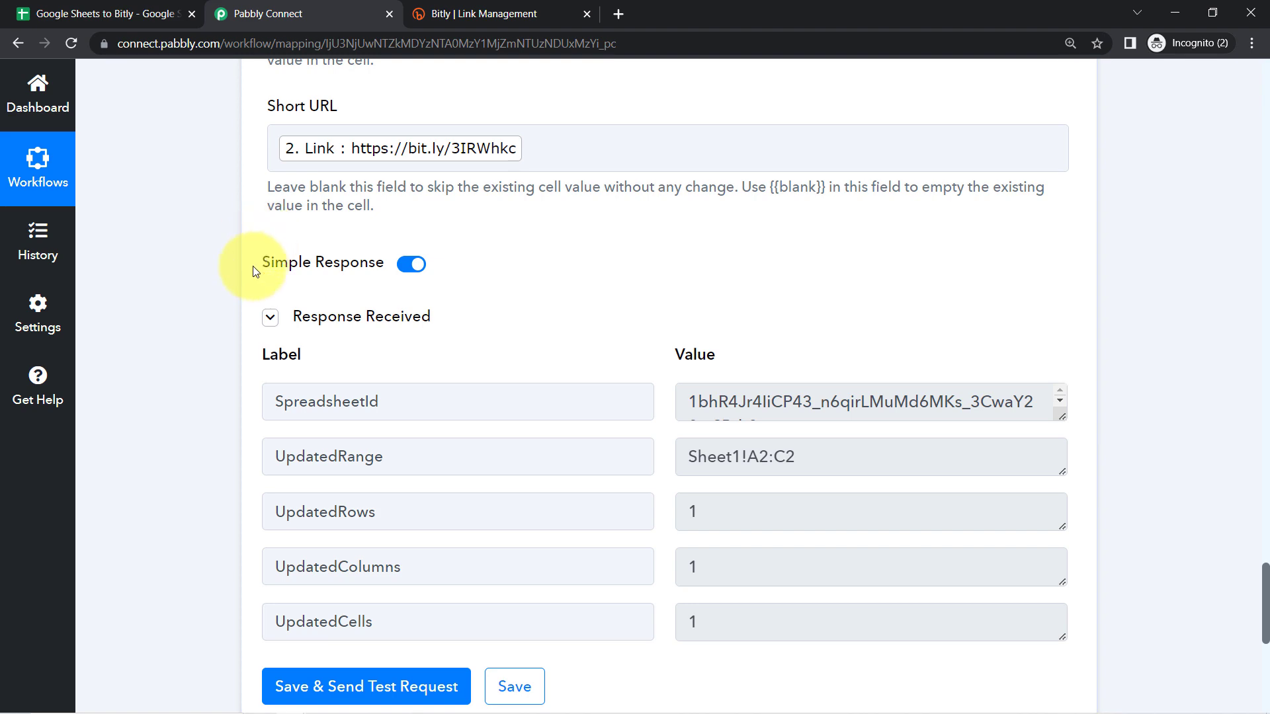
Give the short link in cell C2 Middle vertical alignment.
{"action": "left_click", "coordinate": [41, 8]}
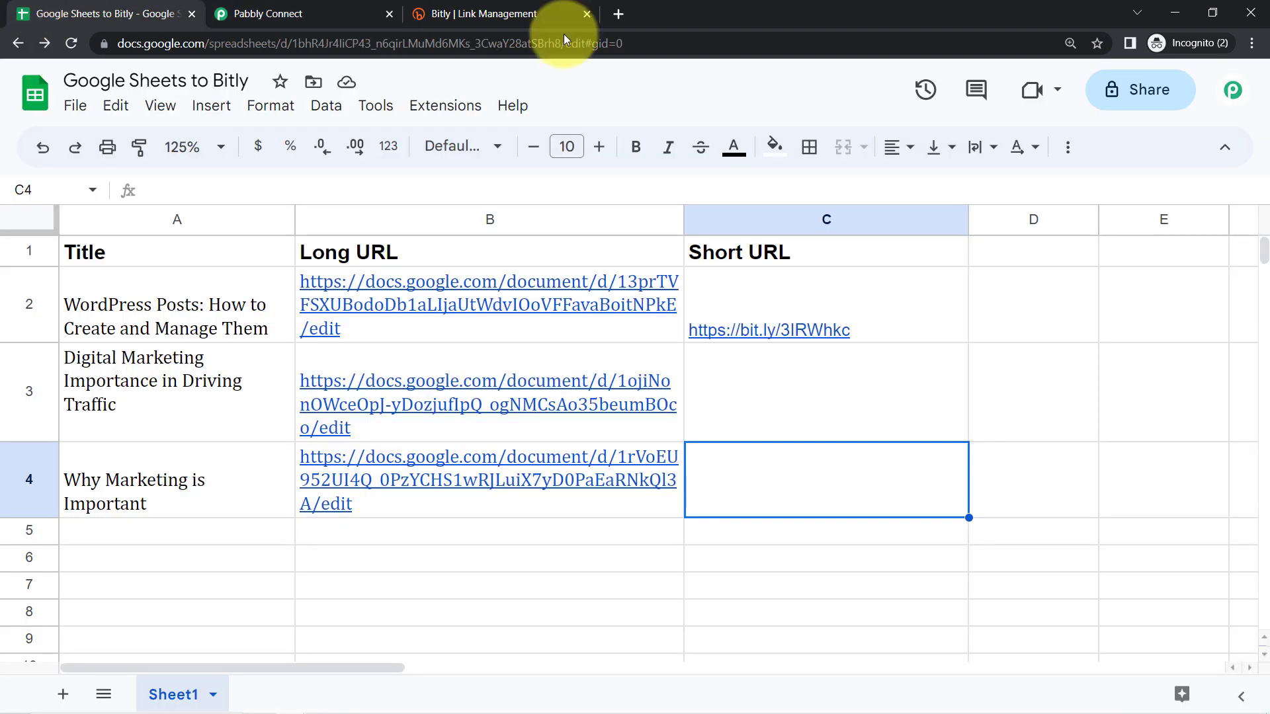
{"action": "left_click", "coordinate": [815, 295]}
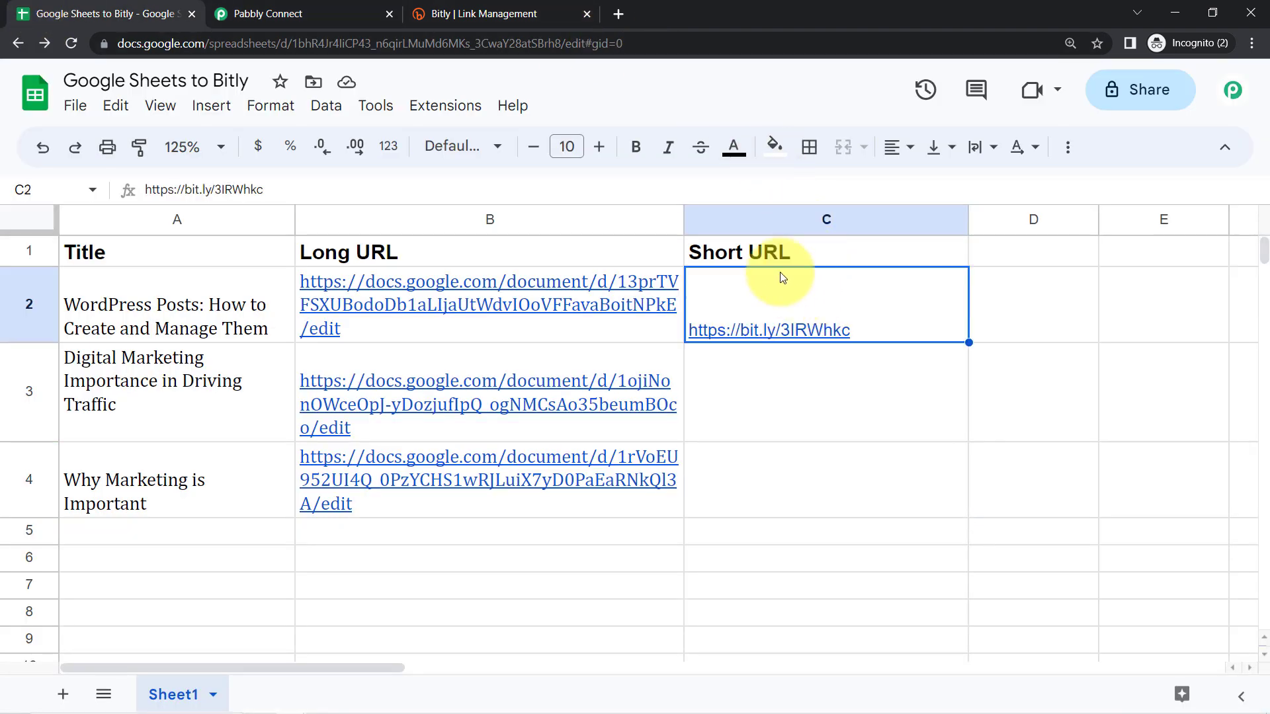
{"action": "left_click", "coordinate": [933, 147]}
{"action": "left_click", "coordinate": [970, 193]}
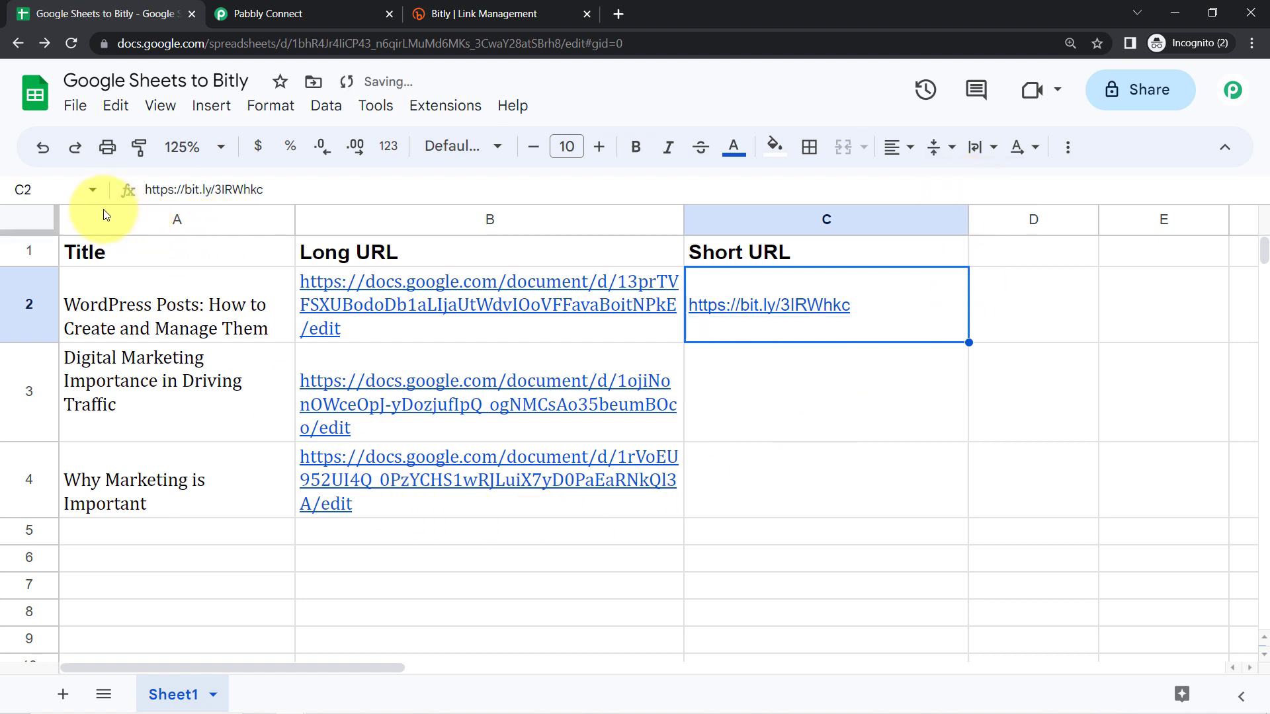
Select the whole sheet, then rows 3, 4 and 5 to review them.
{"action": "left_click", "coordinate": [28, 215]}
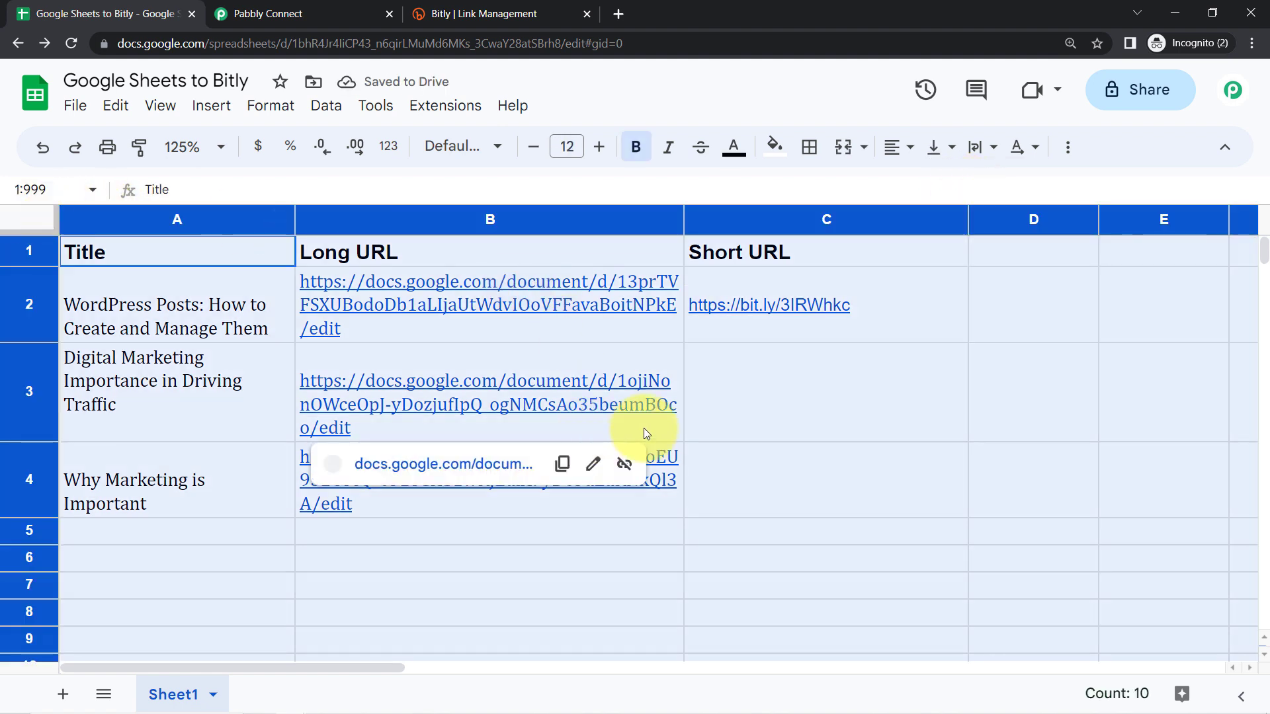
{"action": "left_click", "coordinate": [948, 395]}
{"action": "left_click", "coordinate": [29, 391]}
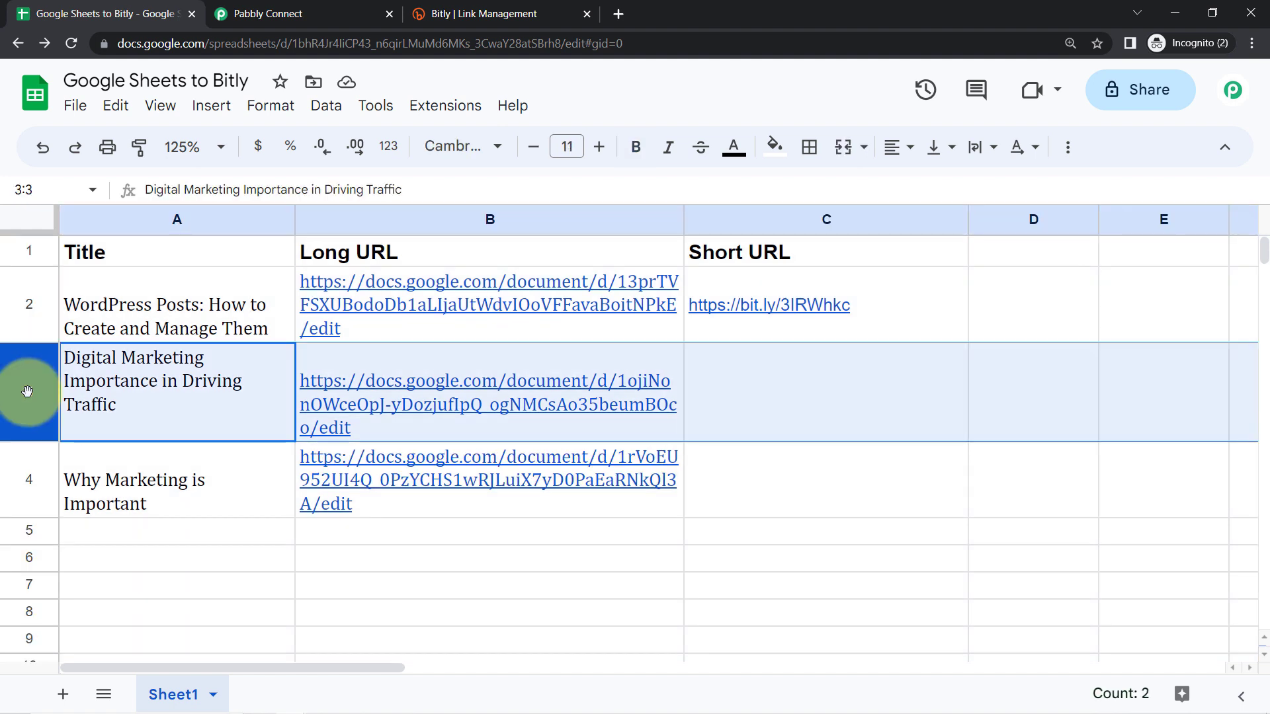
{"action": "left_click", "coordinate": [29, 486]}
{"action": "left_click", "coordinate": [29, 531]}
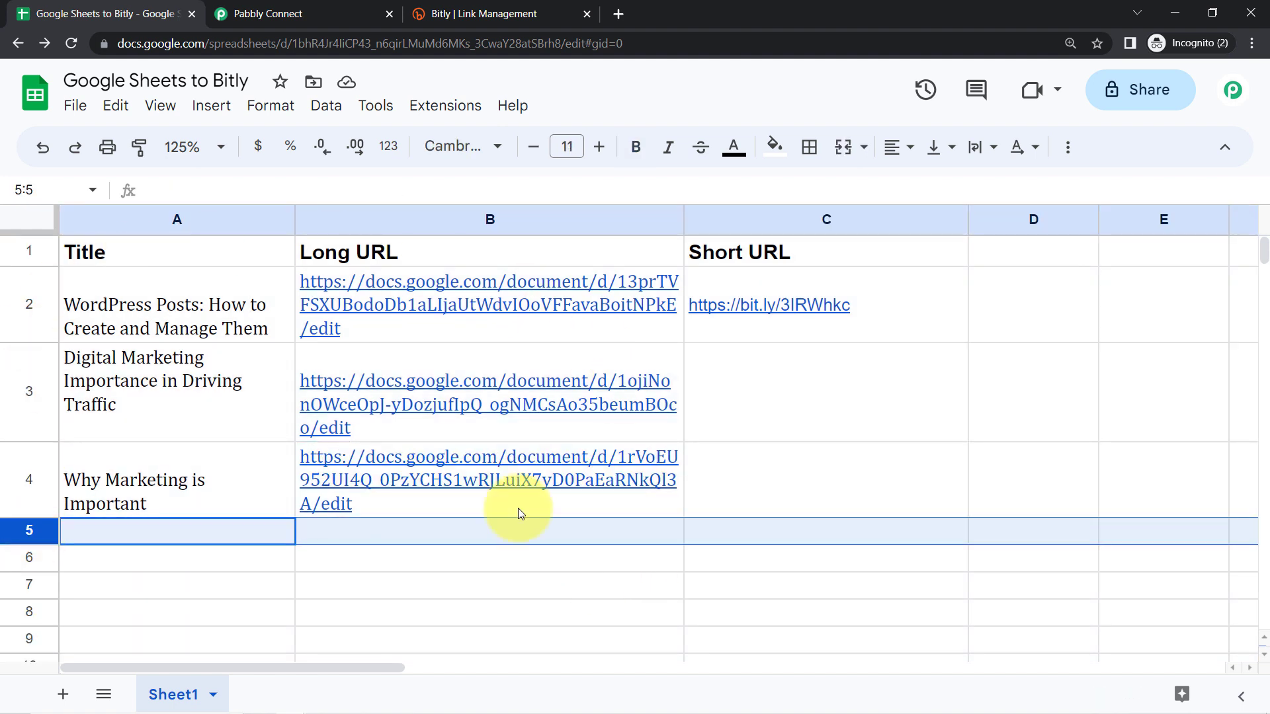
Choose Send On Event from the Pabbly Connect Webhooks extension.
{"action": "left_click", "coordinate": [445, 106]}
{"action": "mouse_move", "coordinate": [681, 372]}
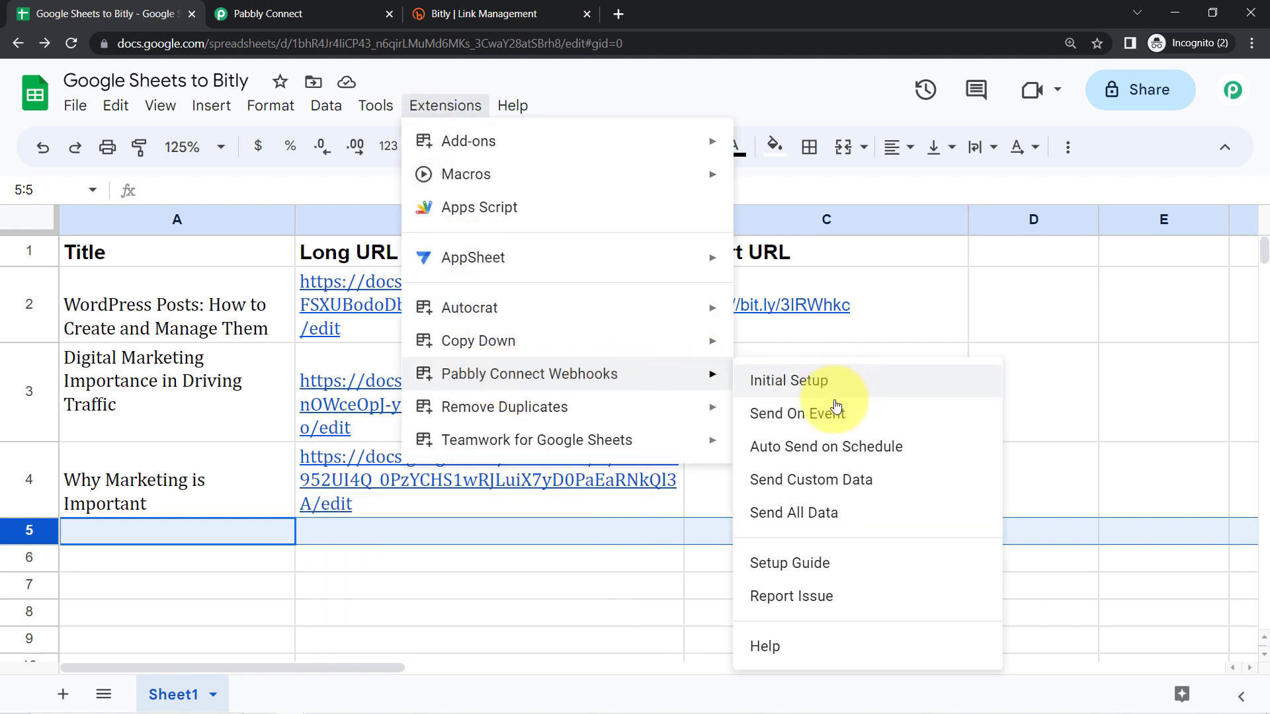
{"action": "left_click", "coordinate": [797, 423]}
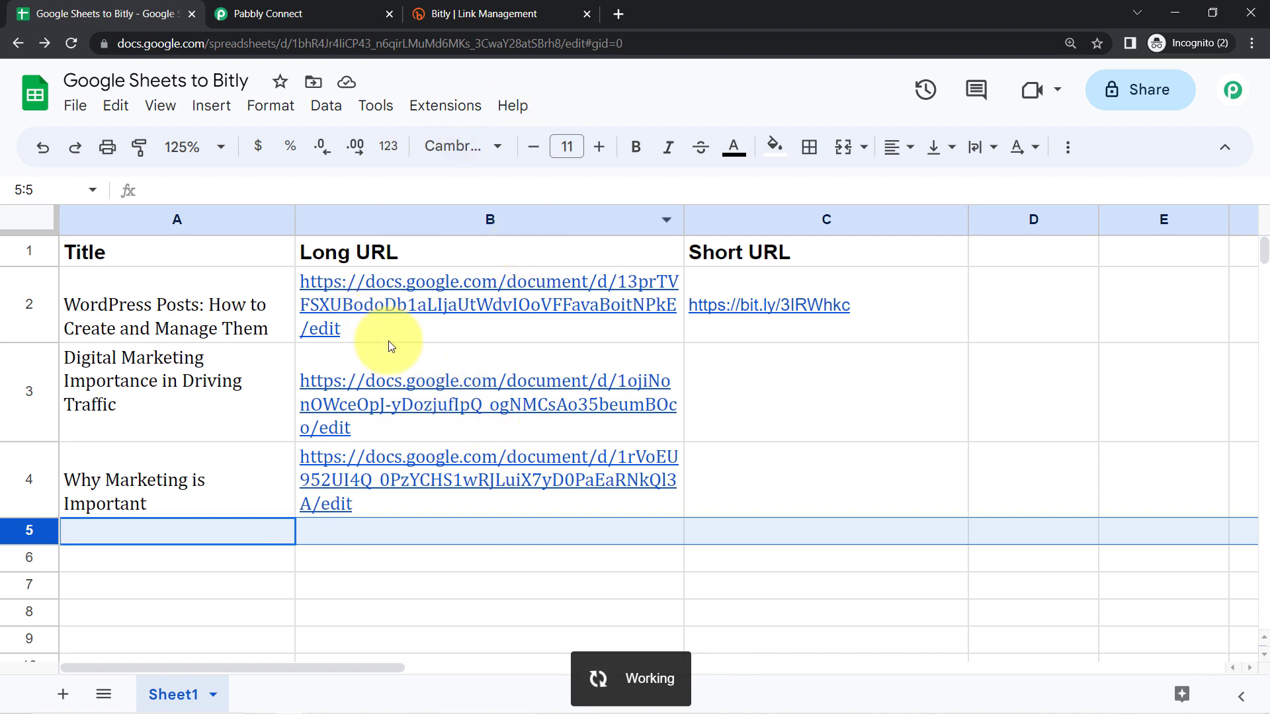
{"action": "mouse_move", "coordinate": [389, 340]}
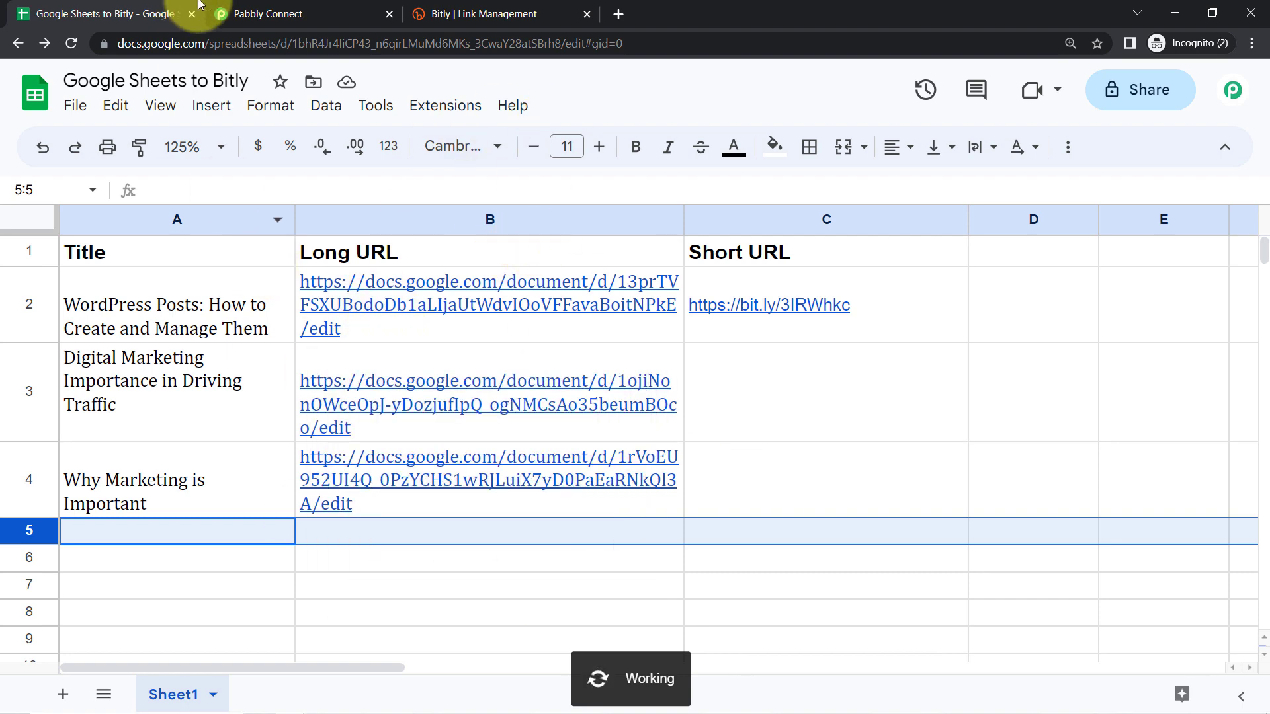
Glance at the Pabbly Connect workflow, then return to the spreadsheet.
{"action": "left_click", "coordinate": [288, 17]}
{"action": "scroll", "coordinate": [510, 490], "scroll_direction": "down", "scroll_amount": 5}
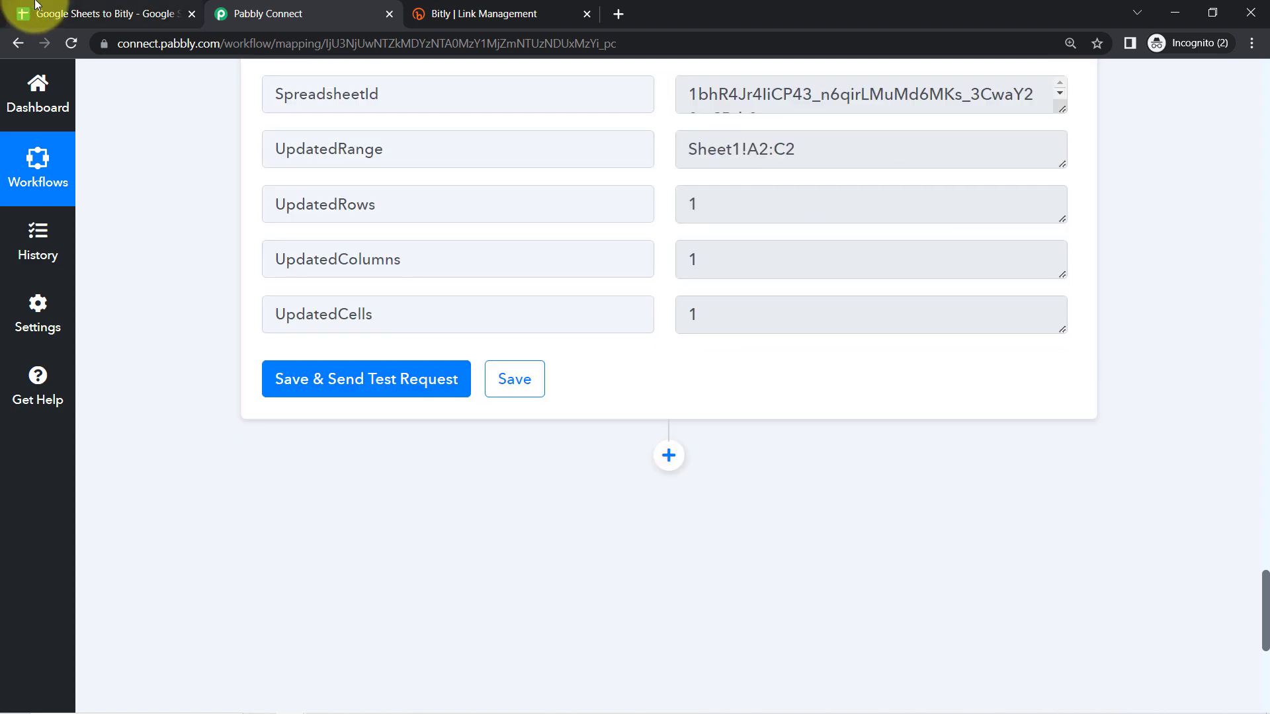
{"action": "left_click", "coordinate": [33, 12]}
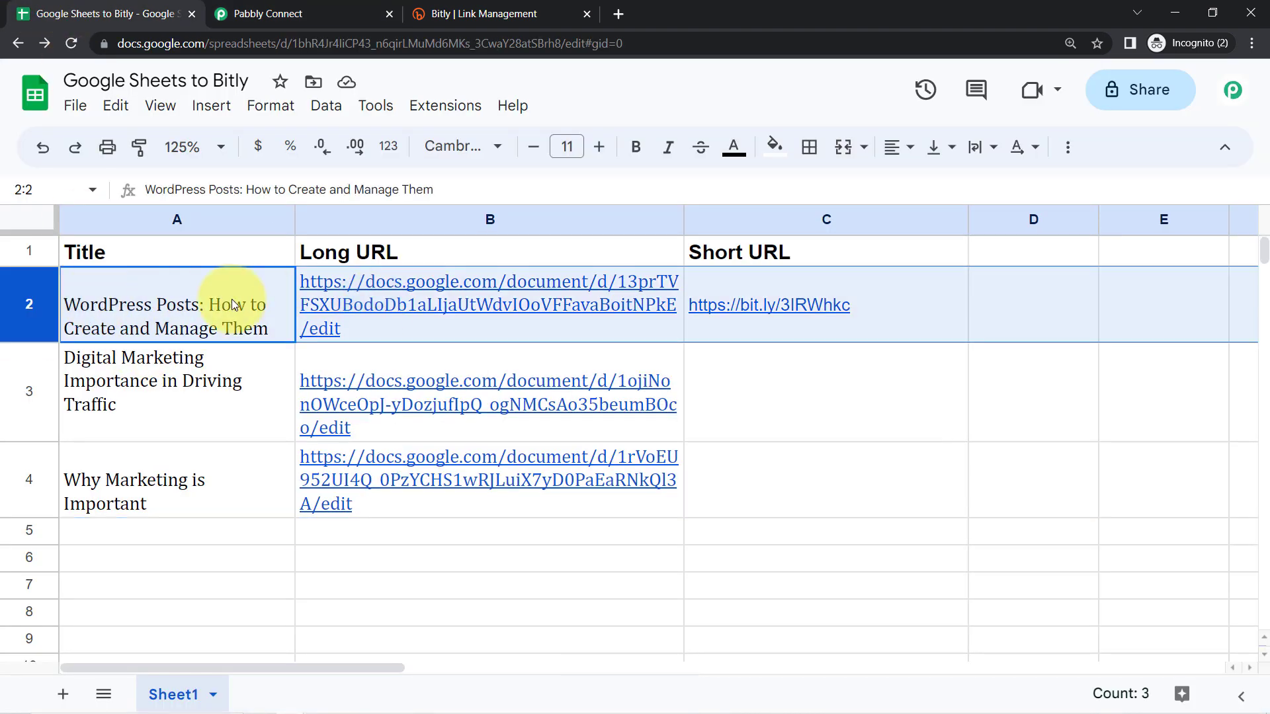
{"action": "mouse_move", "coordinate": [510, 340]}
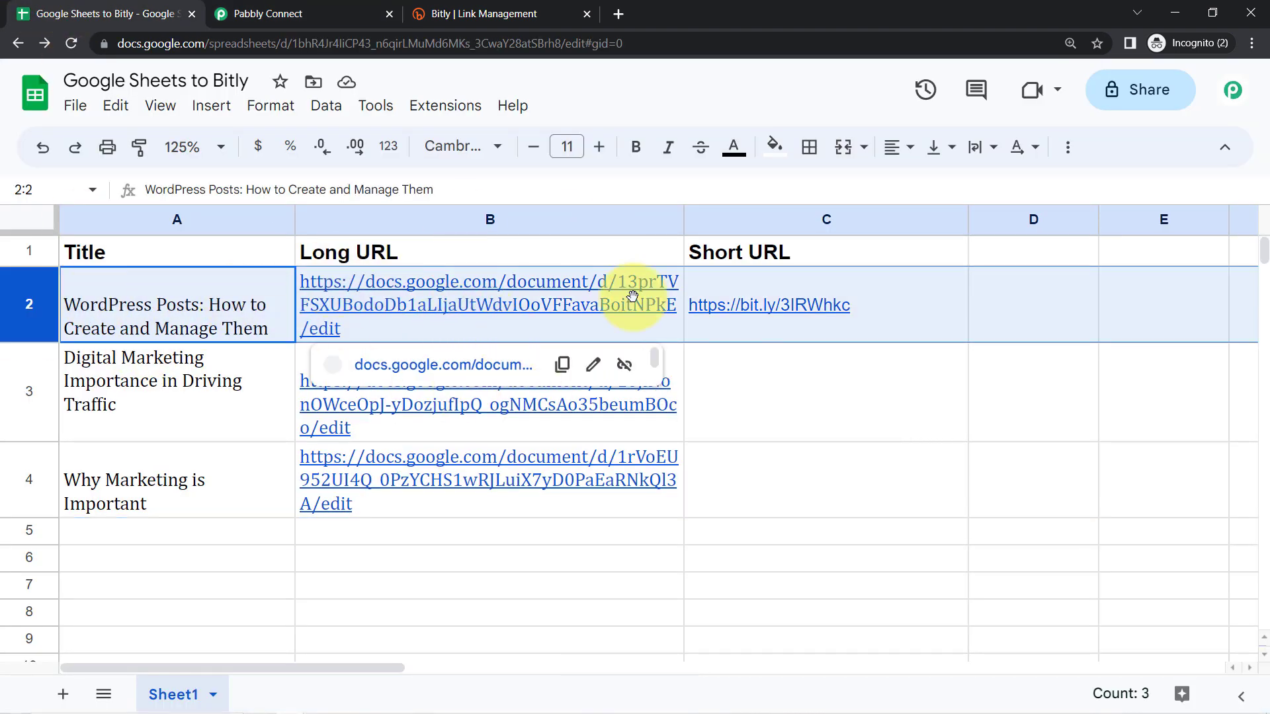
Select columns A–C and run Pabbly Connect Webhooks' Send All Data to shorten rows 3–4.
{"action": "left_click", "coordinate": [820, 492]}
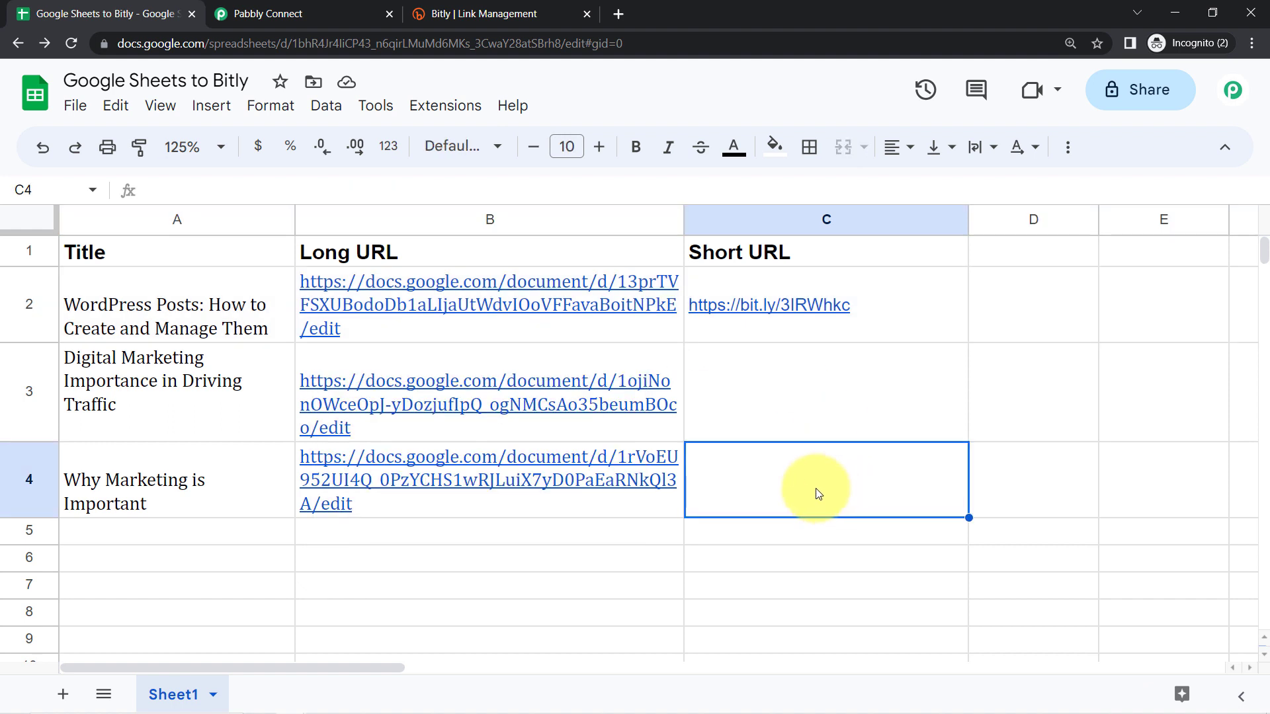
{"action": "left_click_drag", "start_coordinate": [200, 219], "coordinate": [794, 219]}
{"action": "left_click", "coordinate": [450, 113]}
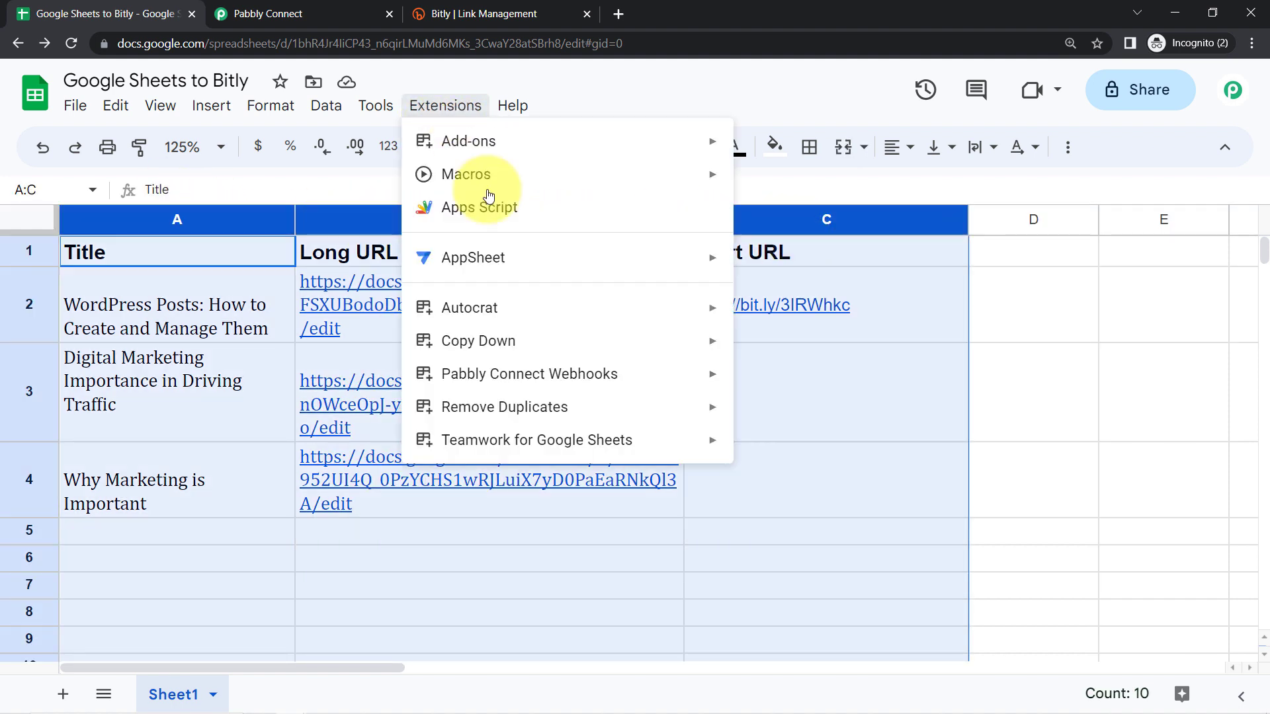
{"action": "mouse_move", "coordinate": [575, 377]}
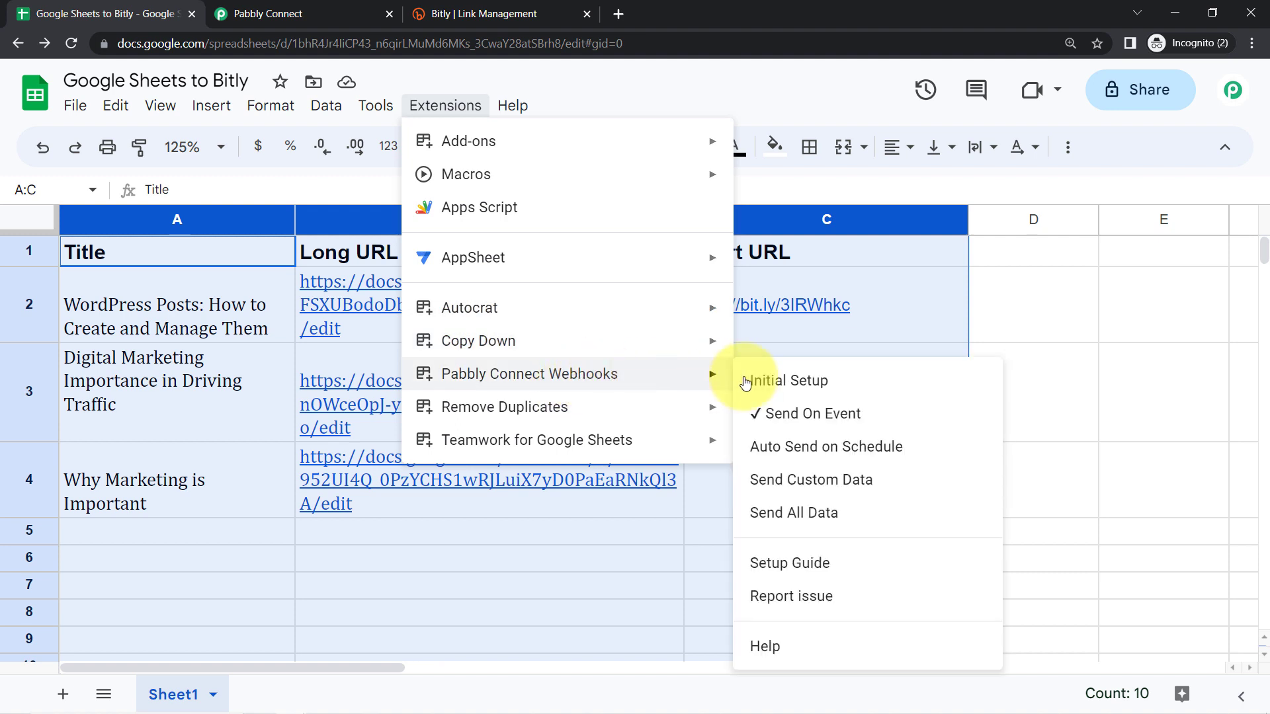
{"action": "left_click", "coordinate": [777, 523]}
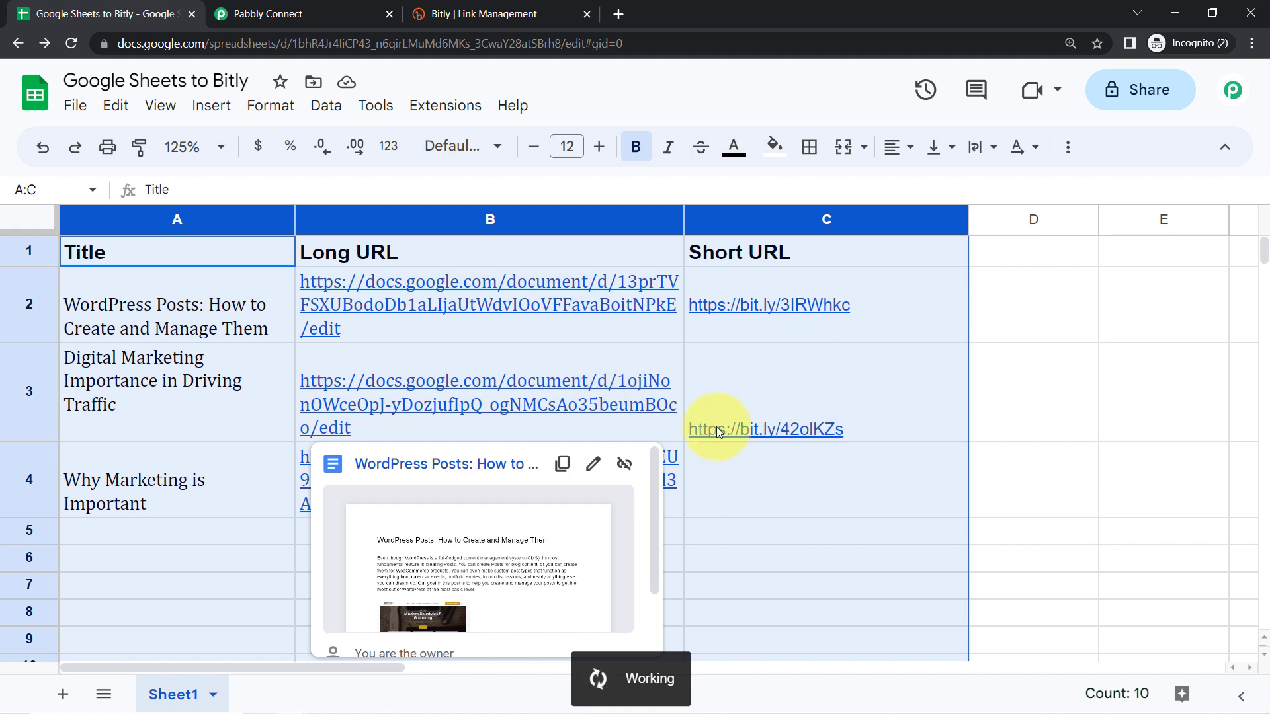
{"action": "mouse_move", "coordinate": [721, 427]}
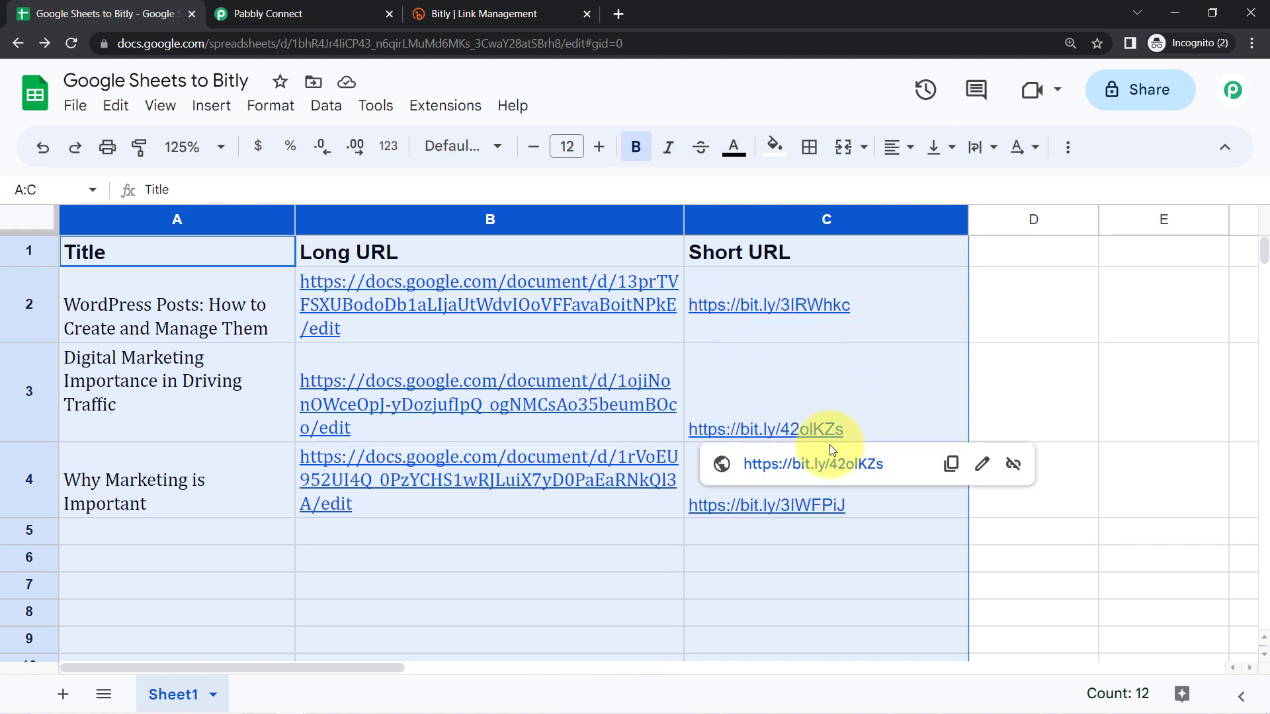
{"action": "mouse_move", "coordinate": [742, 490]}
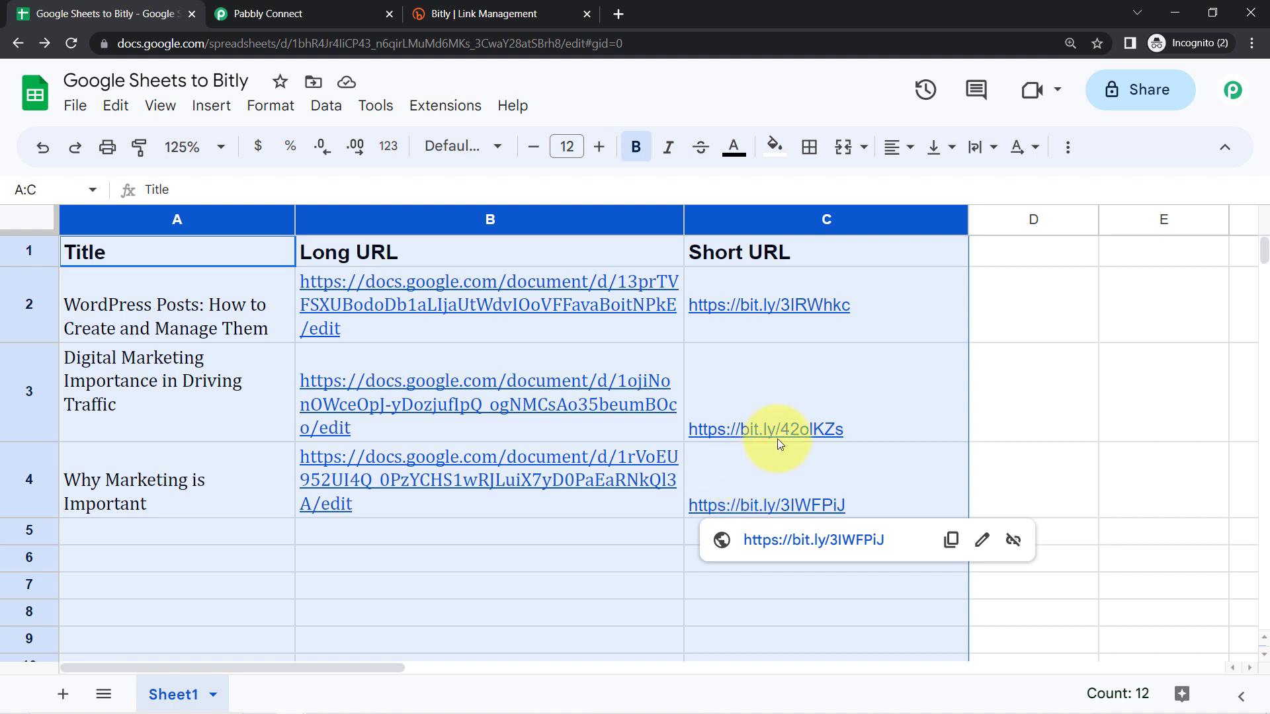
{"action": "mouse_move", "coordinate": [778, 440]}
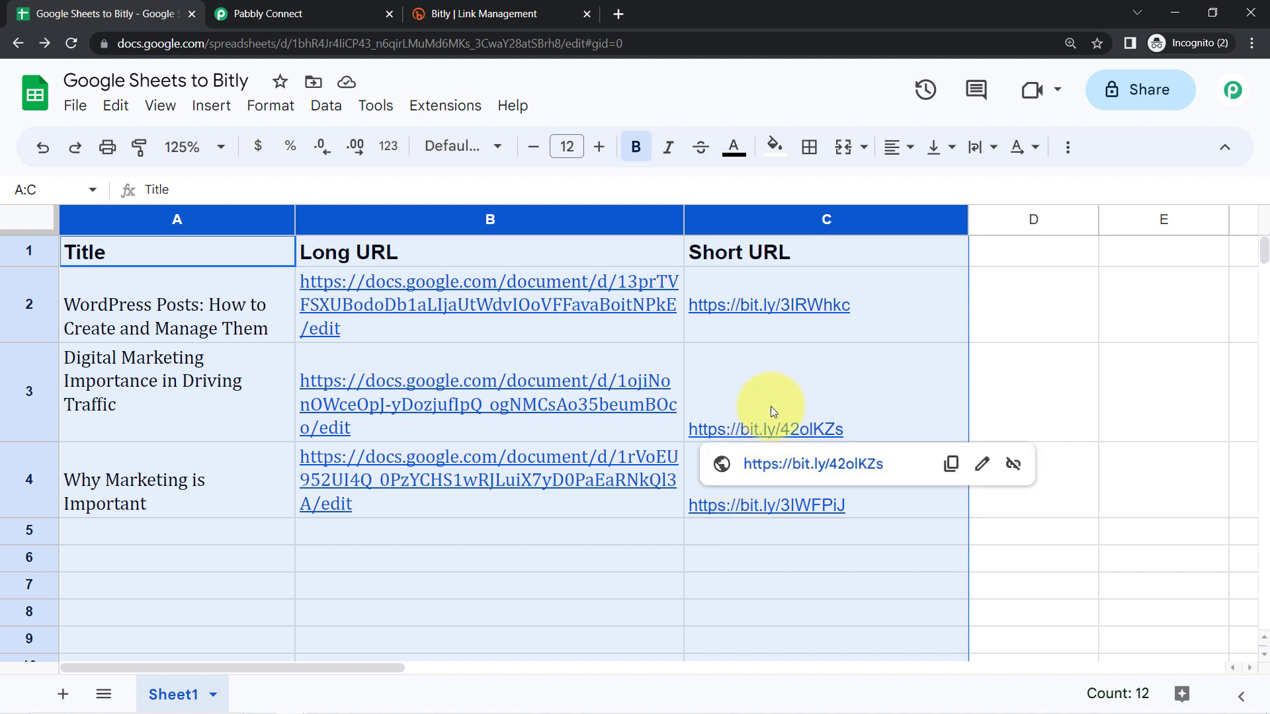